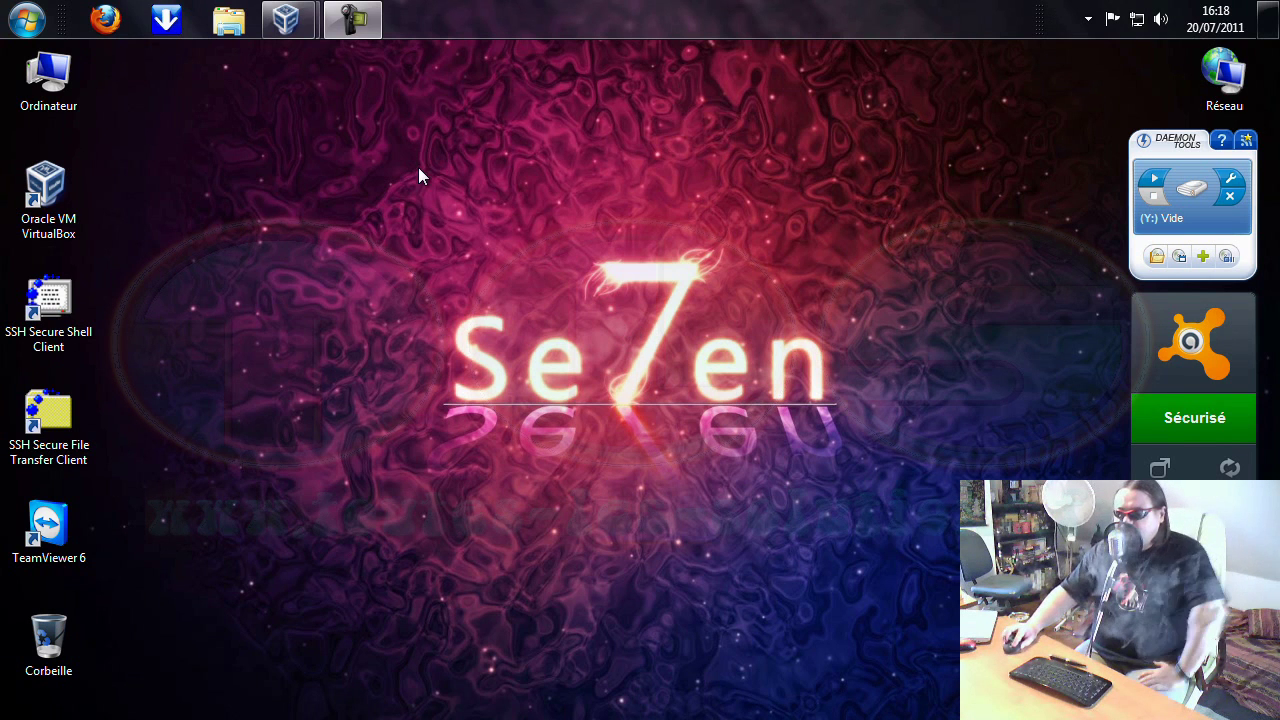
Switch to the Windows 7 64 Bits virtual machine in VirtualBox and display it in full-screen mode.
mouse_move(287, 20)
click(375, 127)
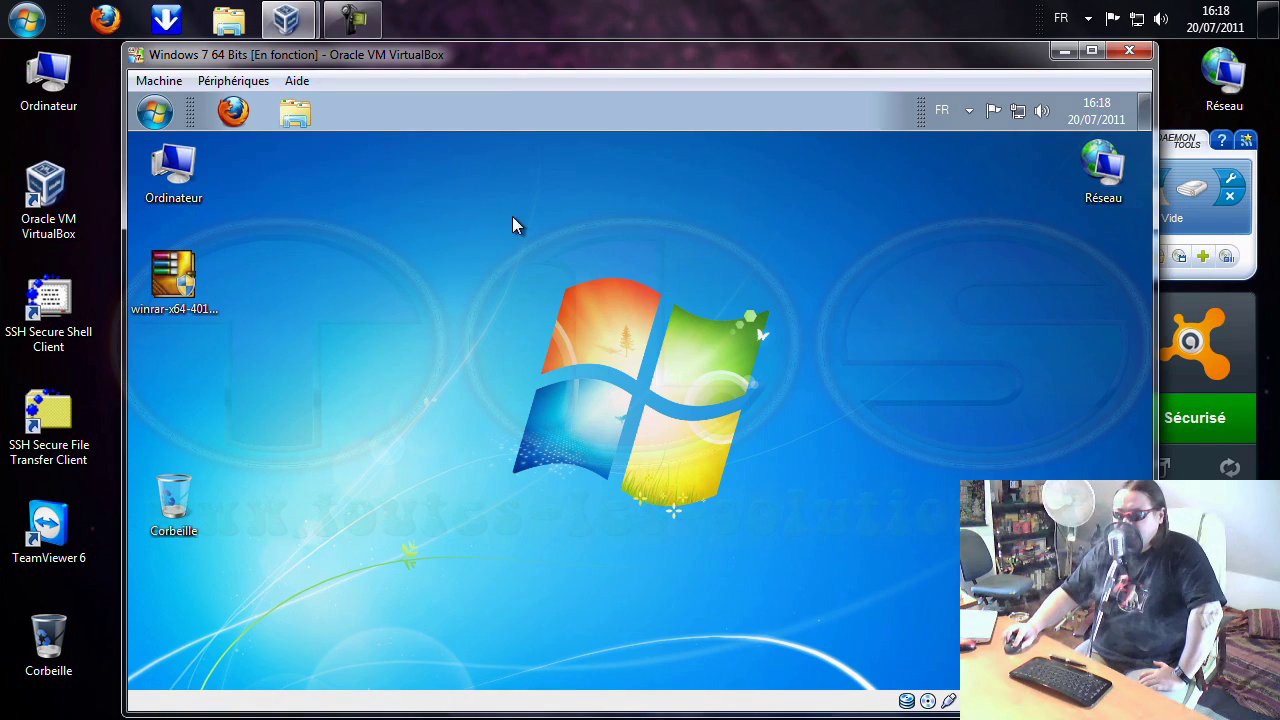
click(159, 81)
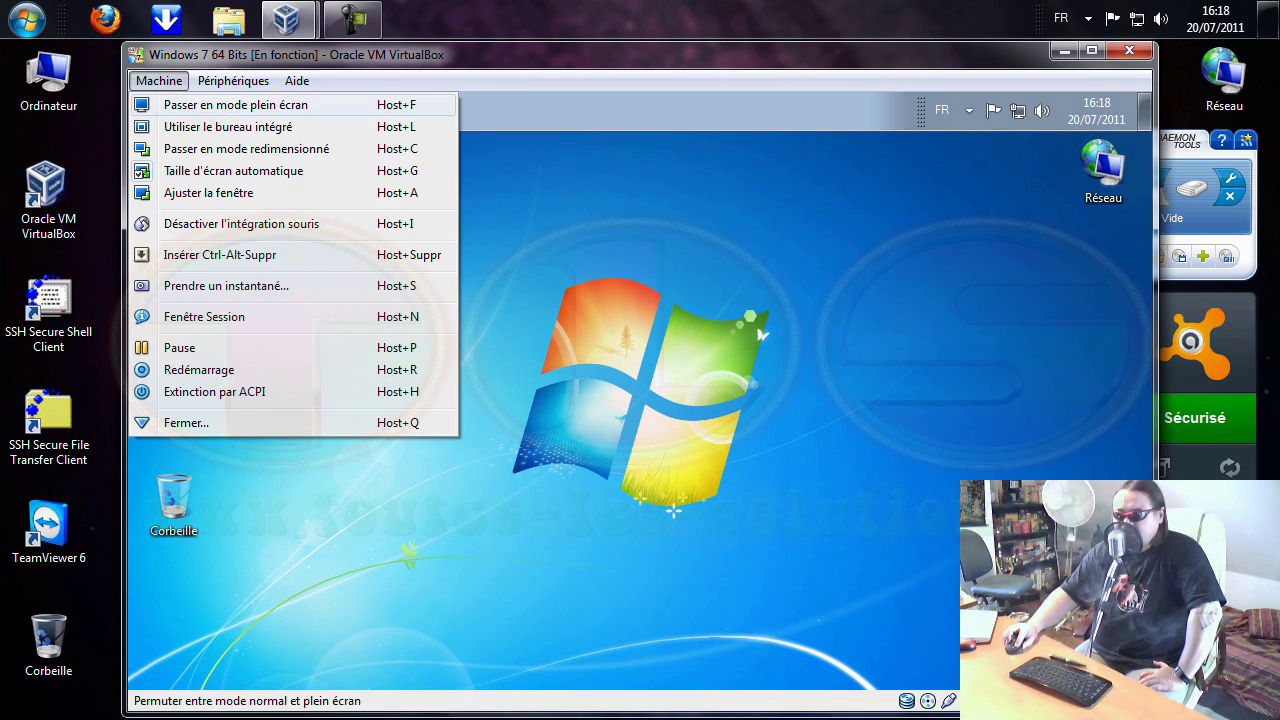
click(182, 106)
drag(1137, 87, 1231, 76)
click(492, 199)
Run the winrar-x64-401fr.exe installer from the desktop, authorise it, and install WinRAR in C:\Program Files\WinRAR.
double_click(48, 186)
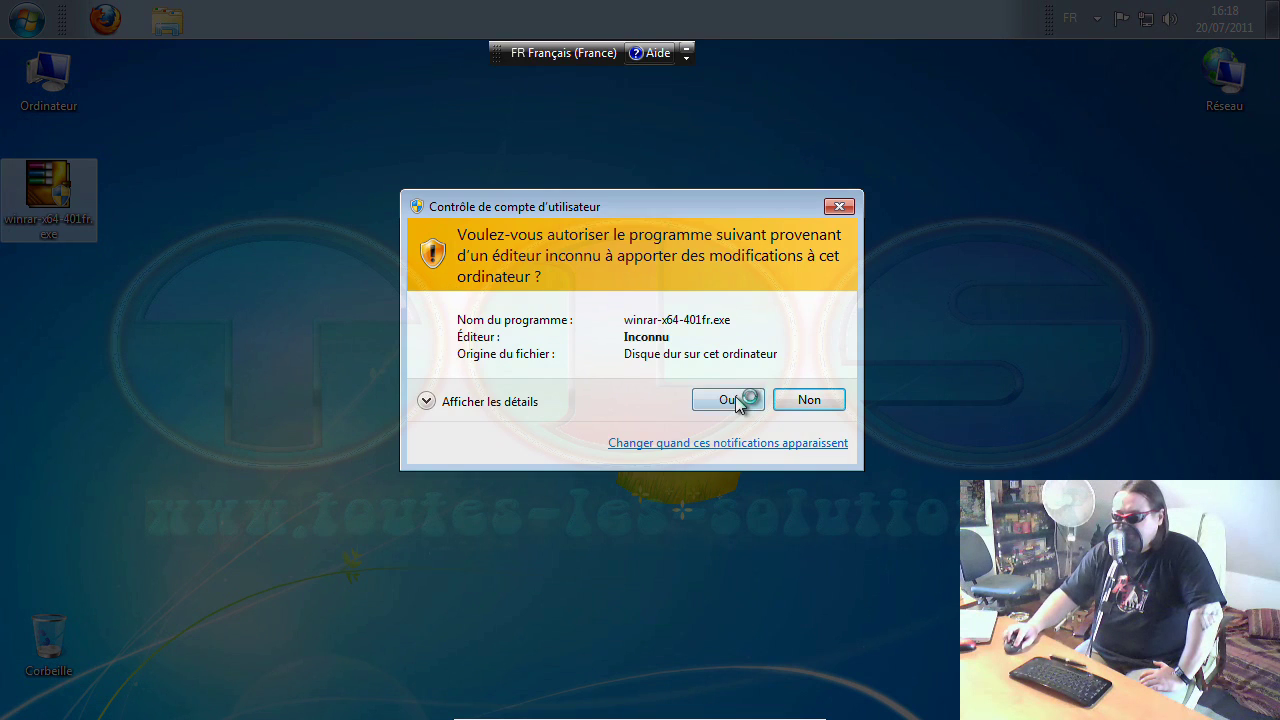
click(734, 397)
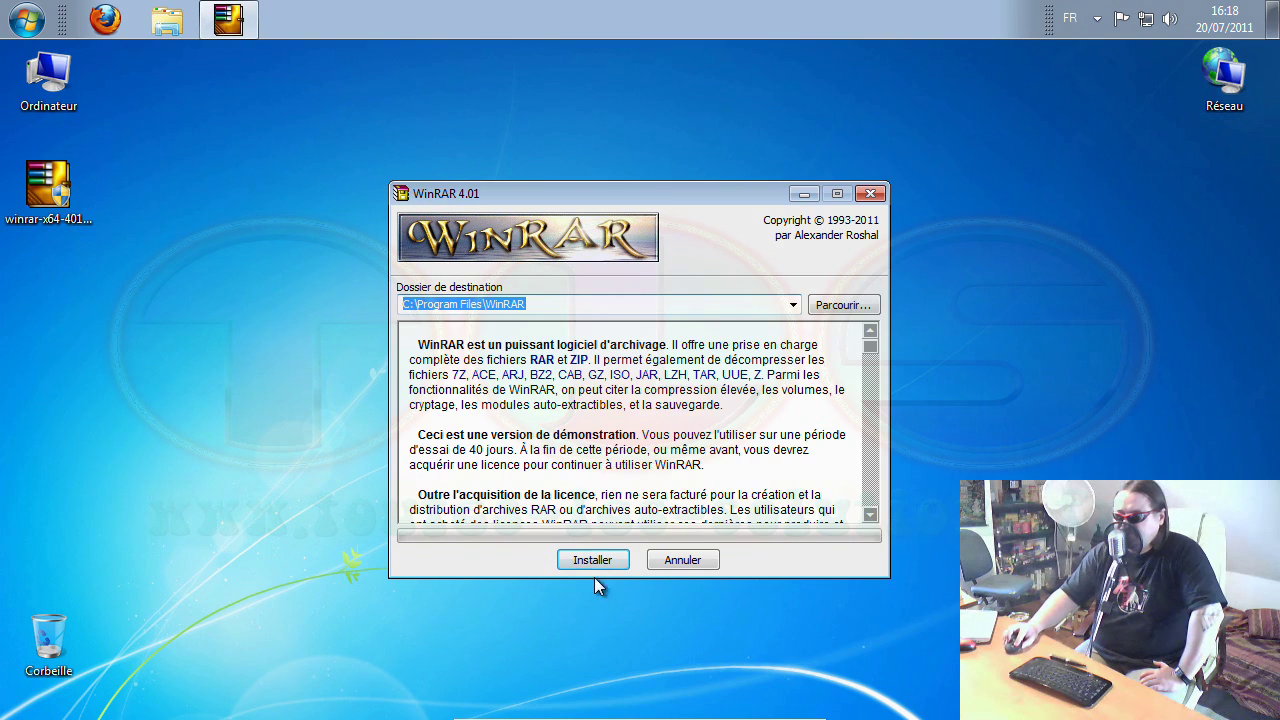
click(593, 562)
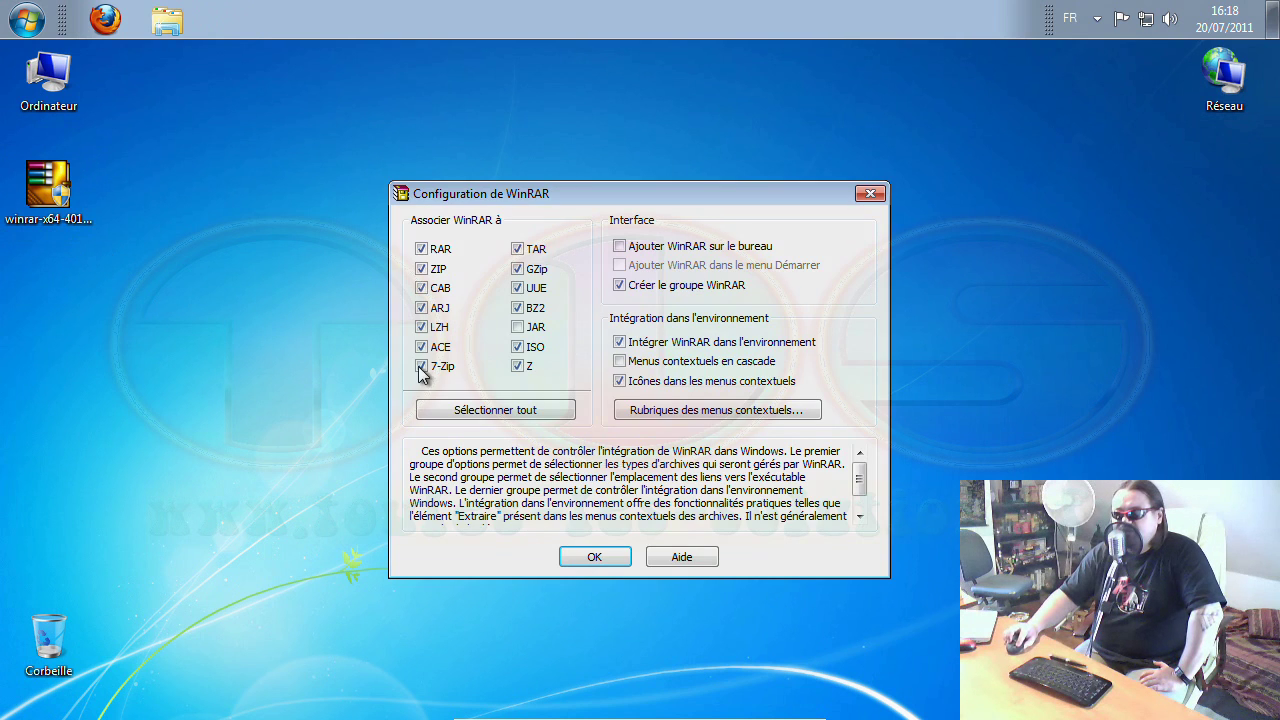
Accept the default WinRAR file associations and integration options, then finish the setup and close the WinRAR shortcuts folder.
drag(650, 200, 489, 179)
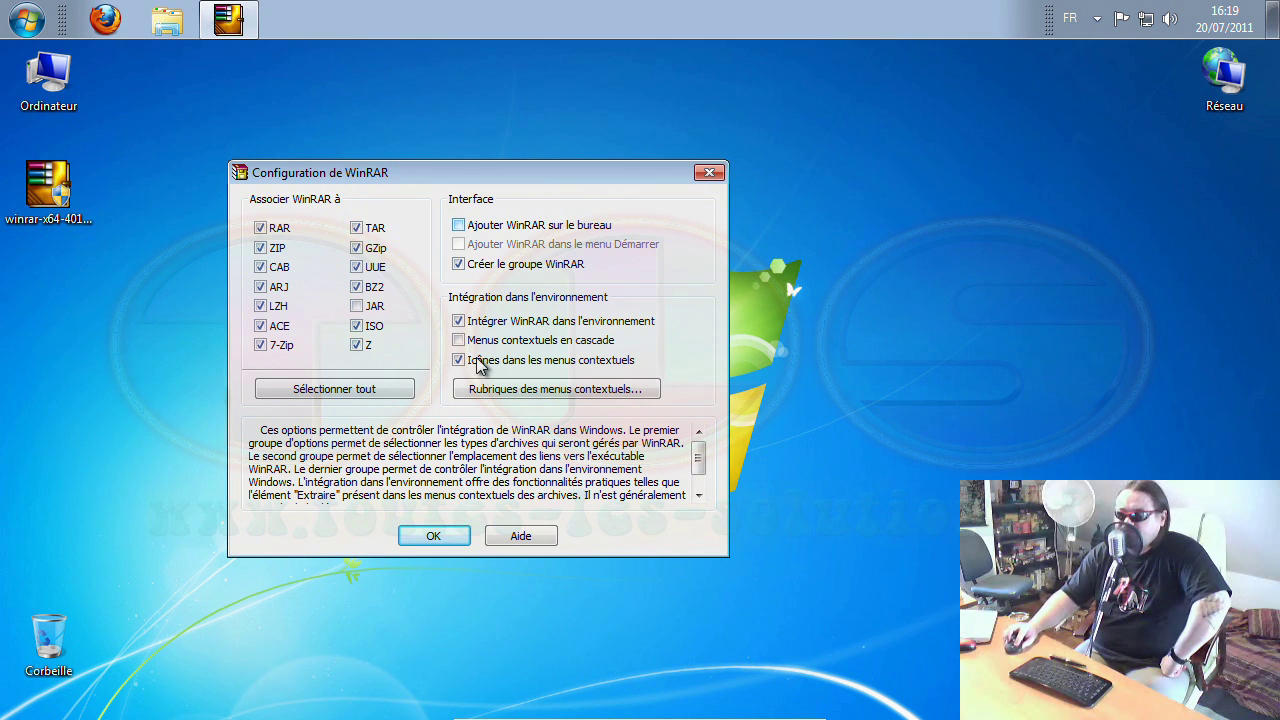
click(434, 536)
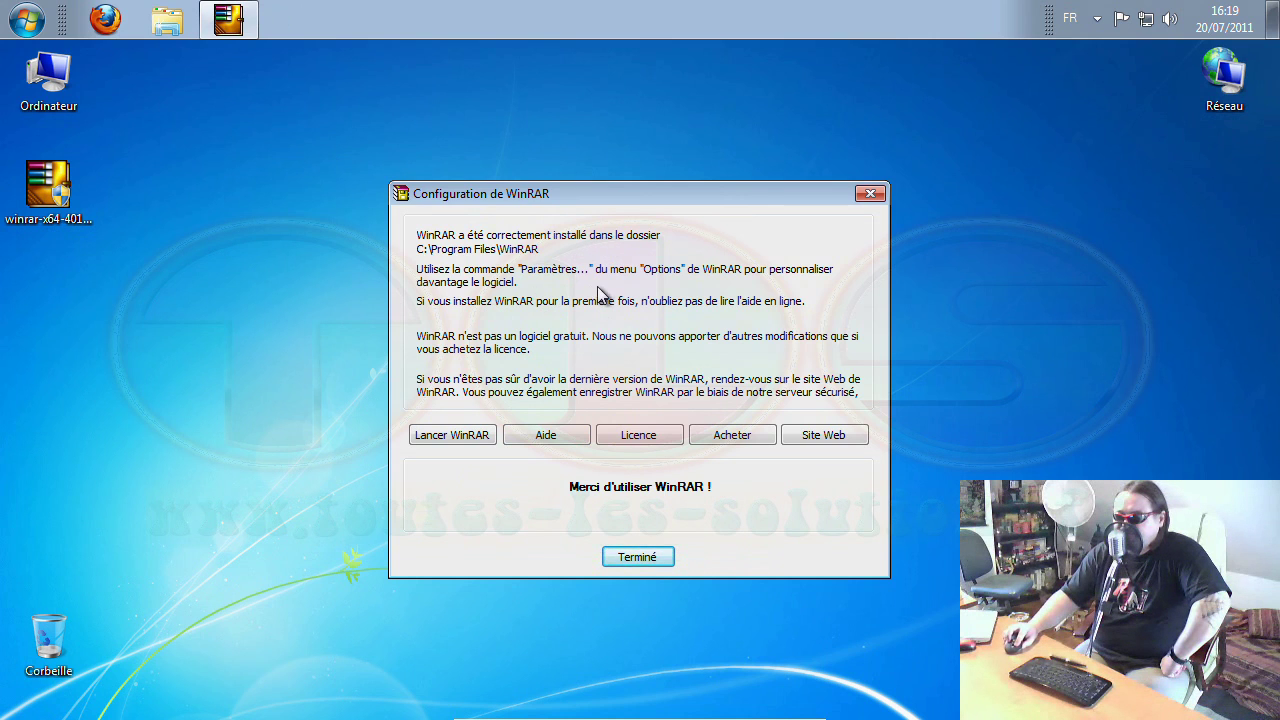
click(640, 557)
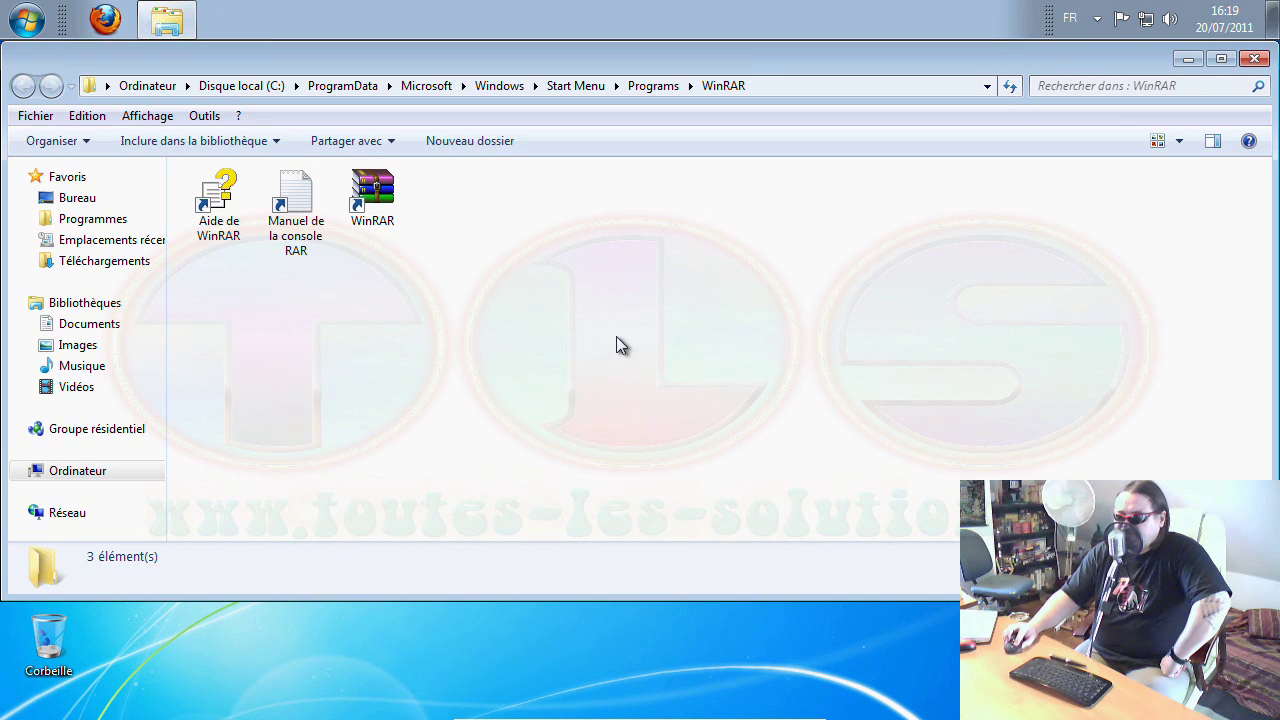
click(1255, 58)
Launch the newly installed WinRAR and maximize its window.
click(27, 20)
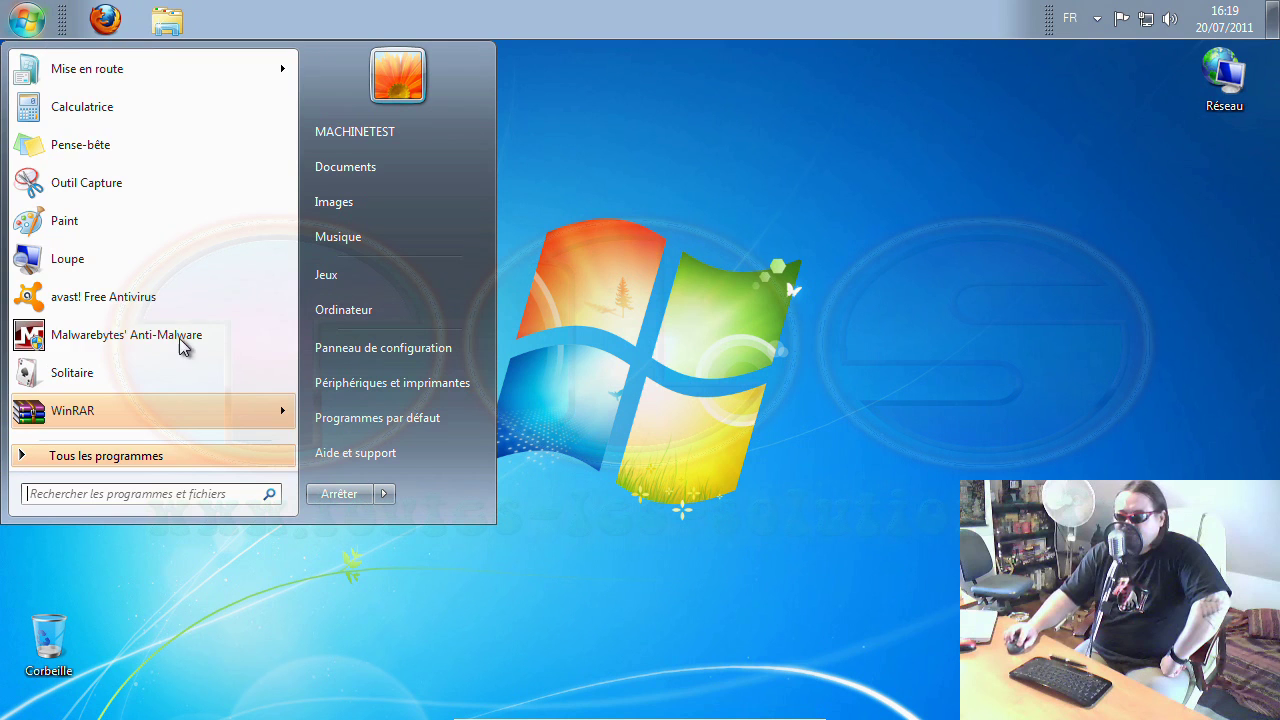
click(171, 408)
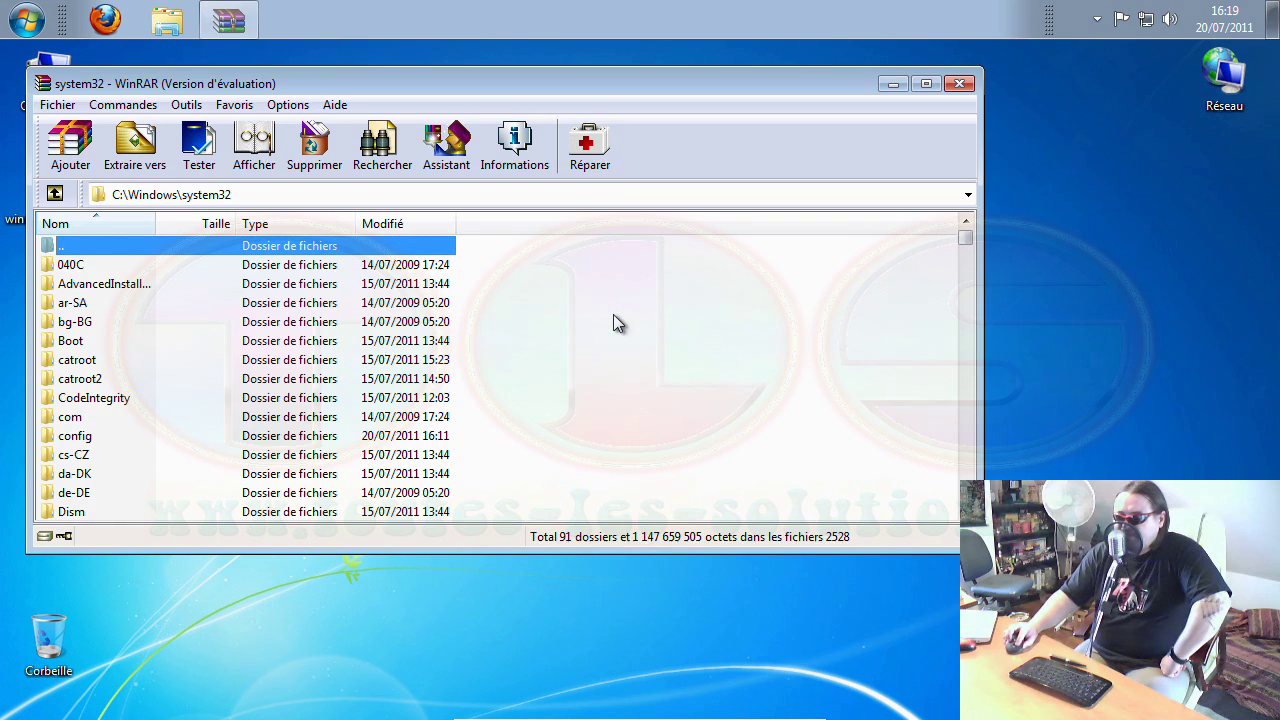
double_click(620, 84)
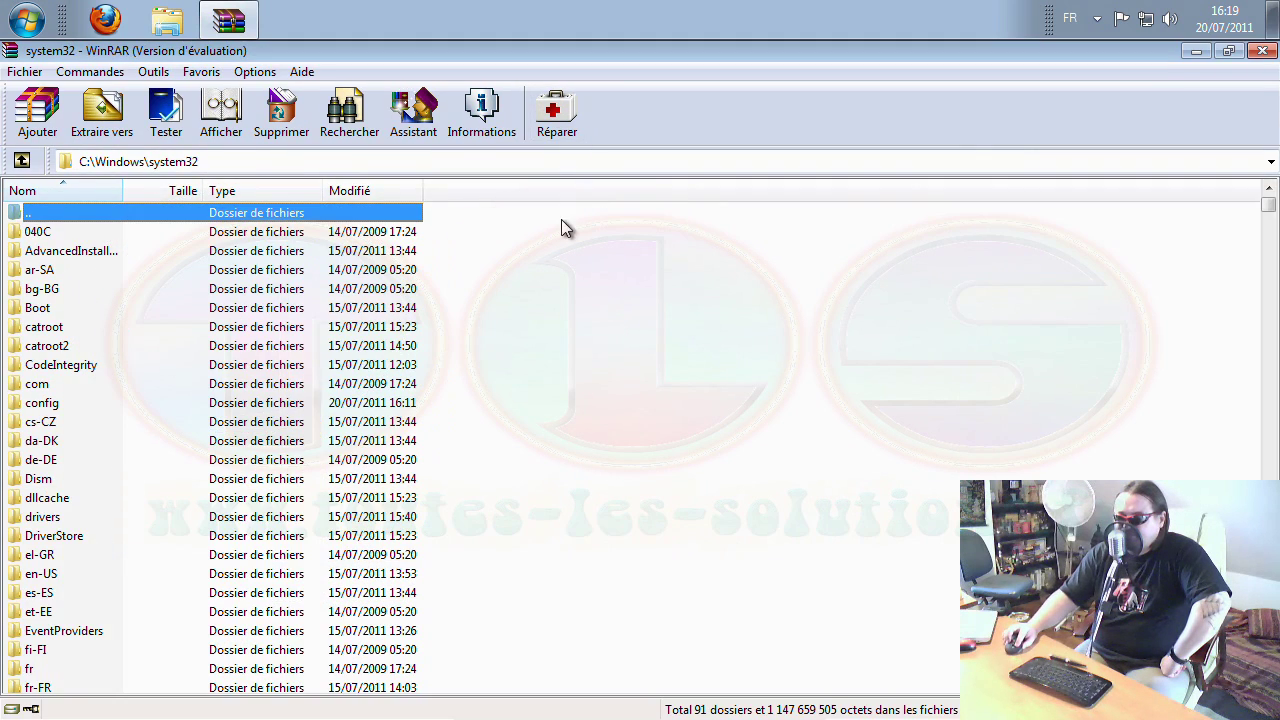
Browse from the system32 folder to C:\Users\MACHINETEST\Desktop in the WinRAR file list.
double_click(43, 220)
click(21, 161)
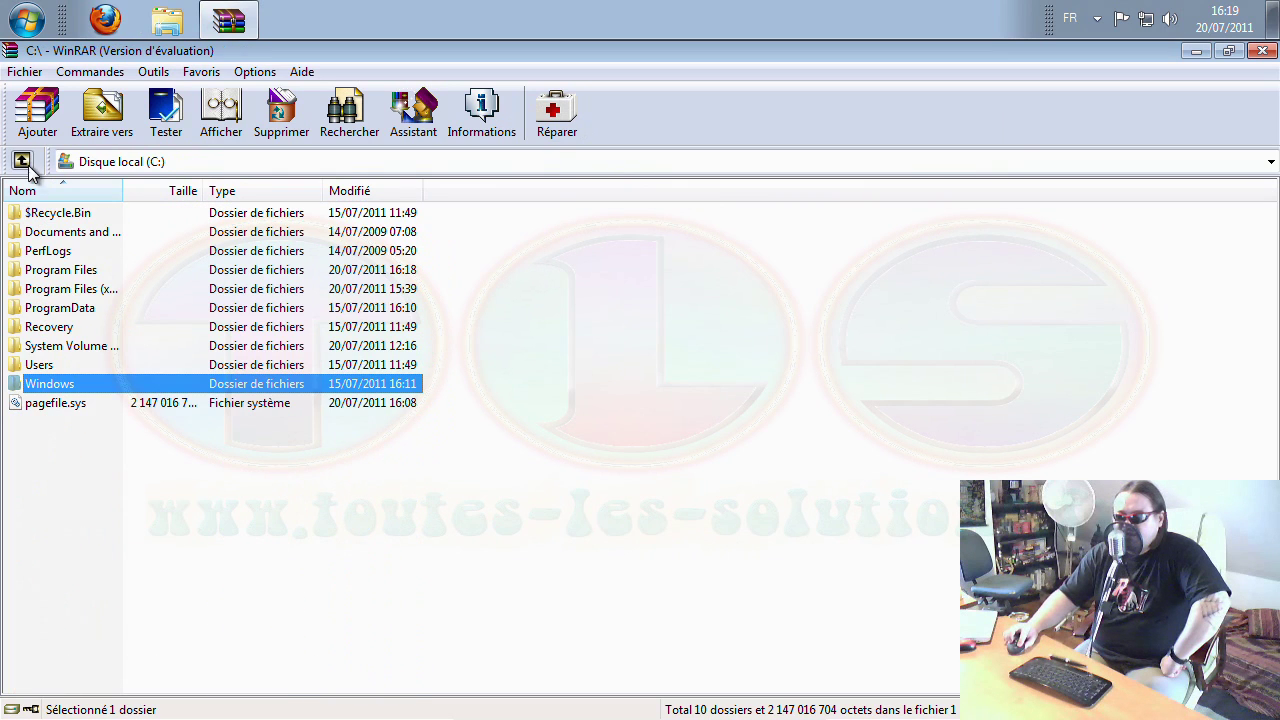
double_click(55, 365)
double_click(57, 289)
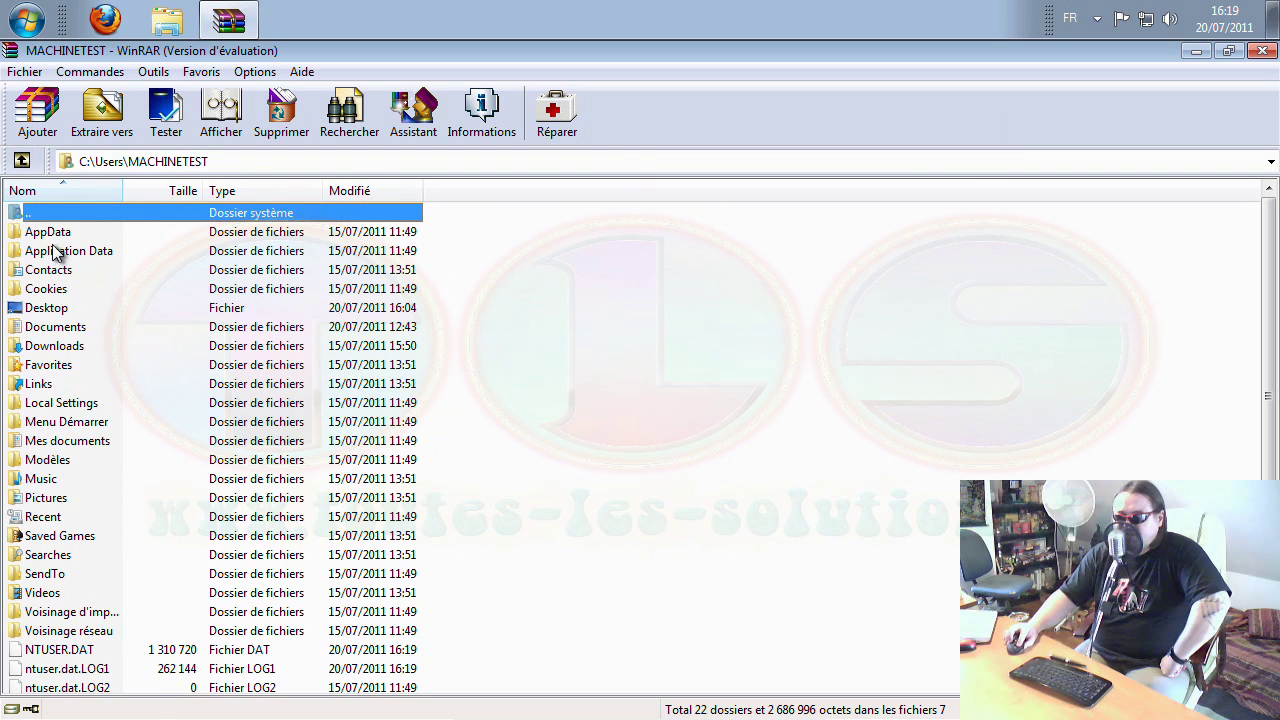
double_click(55, 310)
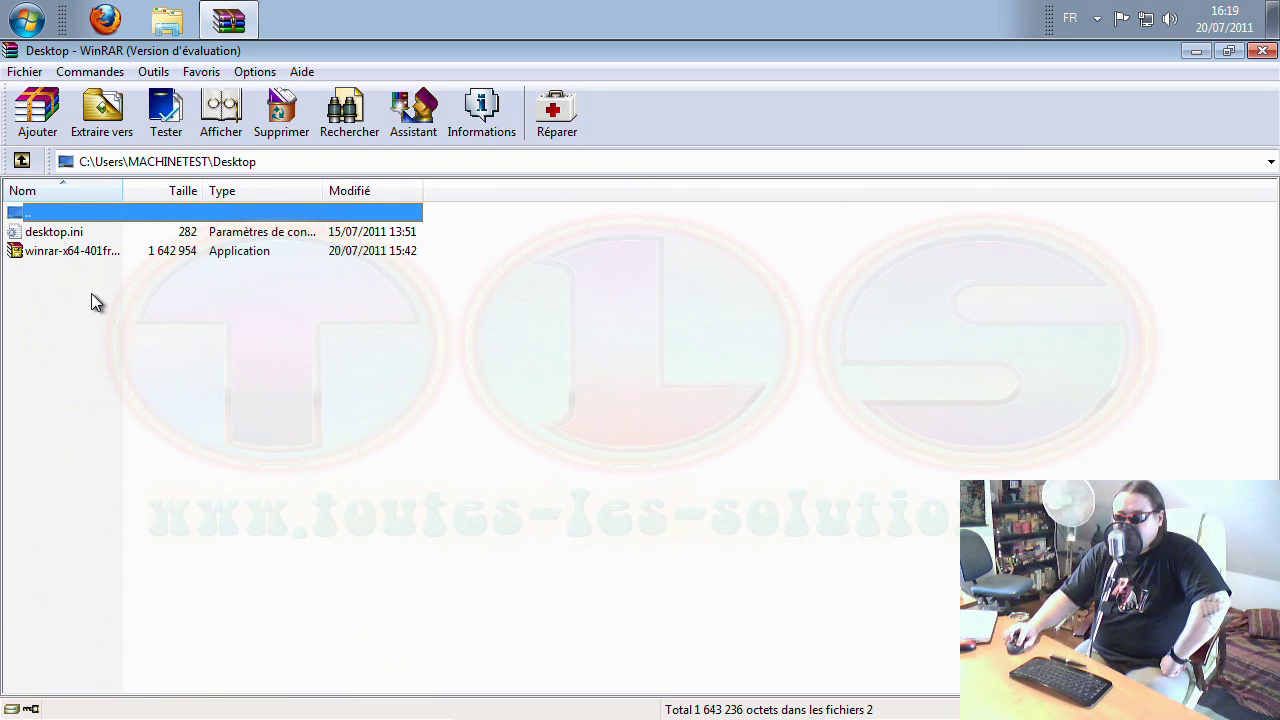
click(30, 73)
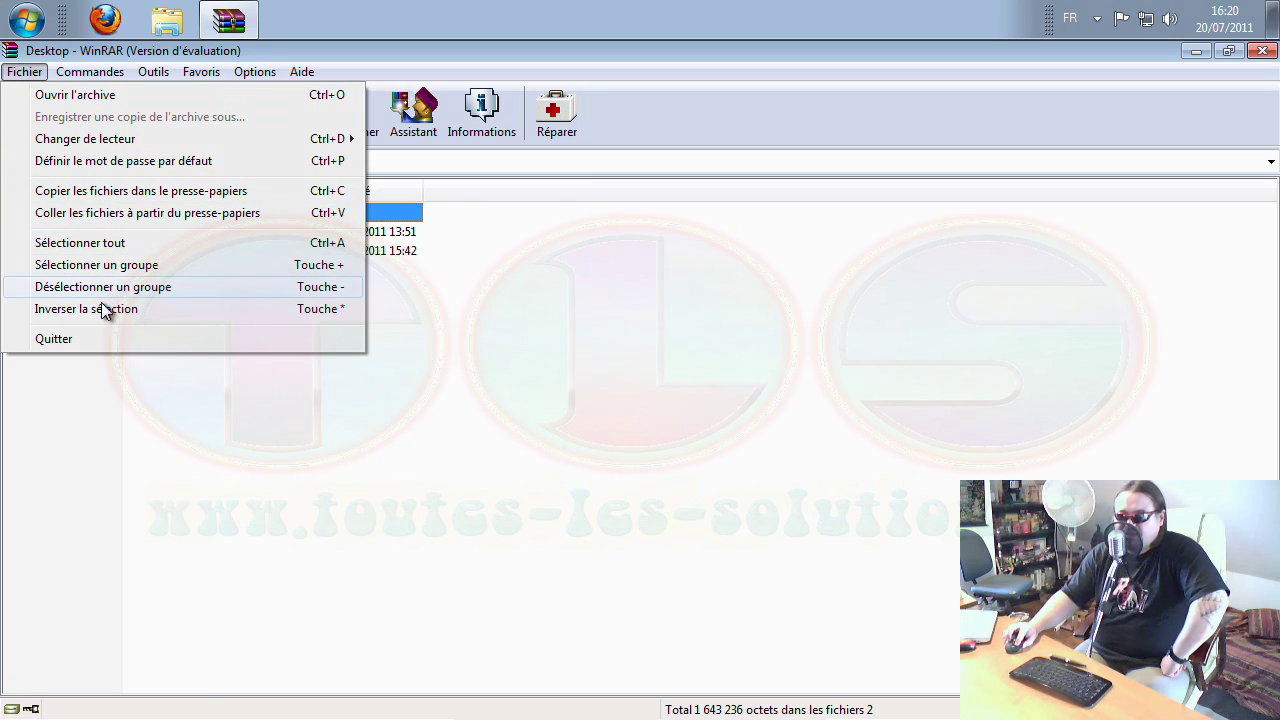
mouse_move(89, 82)
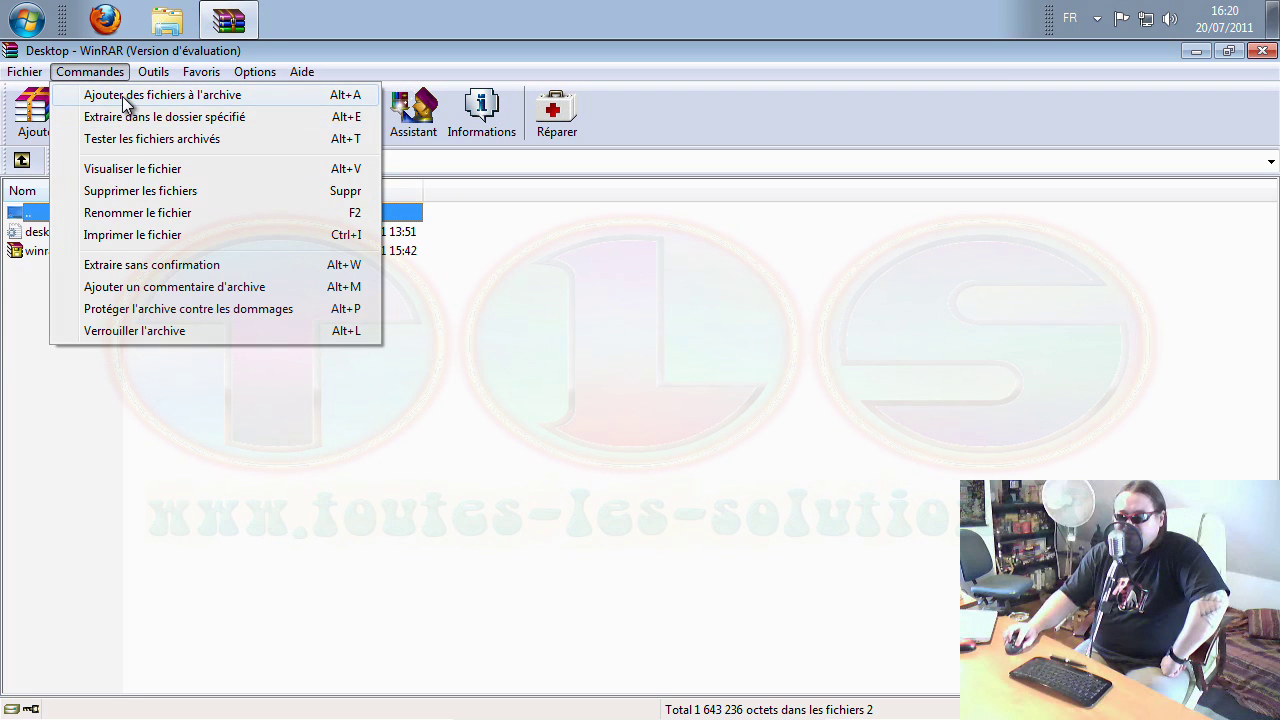
click(477, 322)
Widen the file name column and open the archive creation settings for winrar-x64-401fr.exe.
click(84, 250)
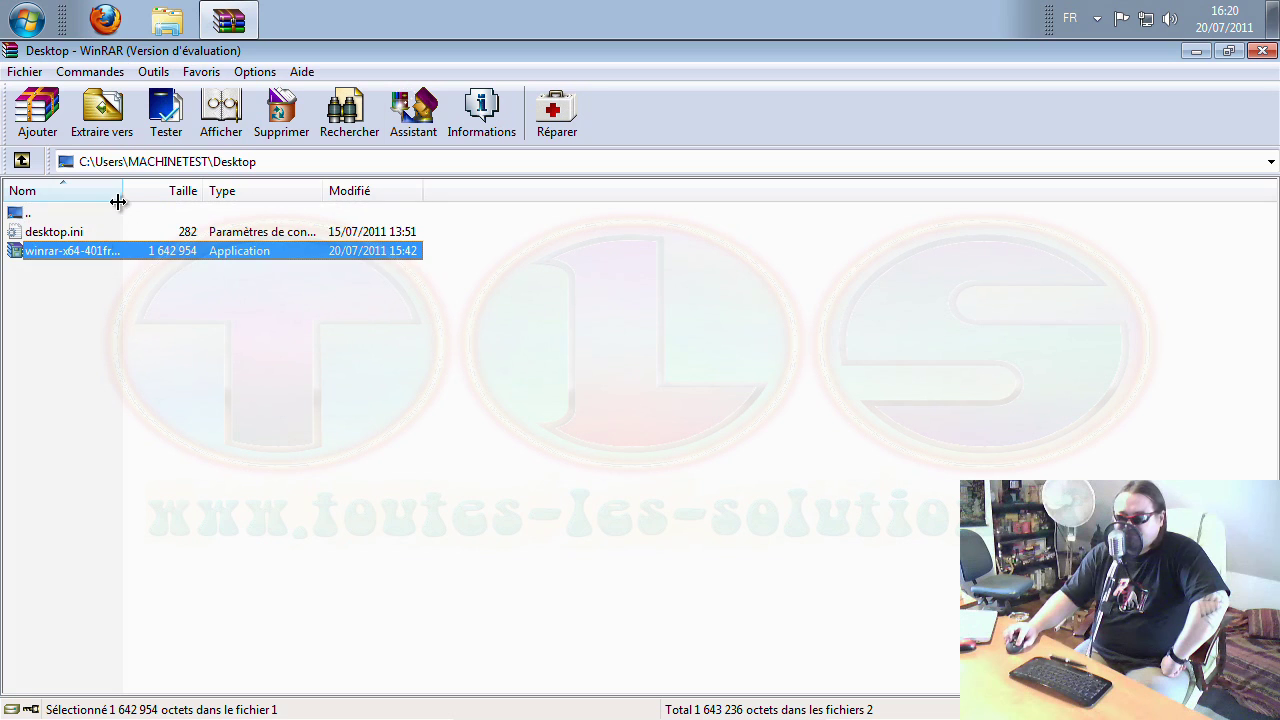
drag(122, 190, 192, 190)
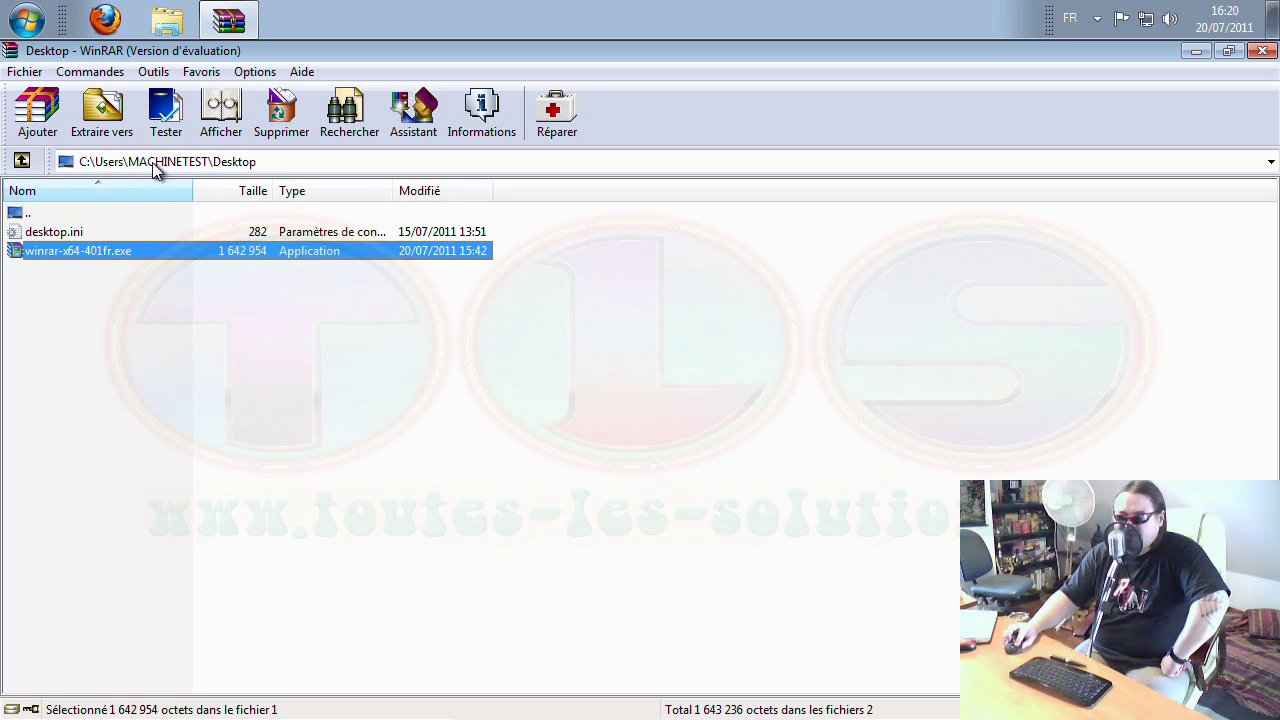
click(90, 72)
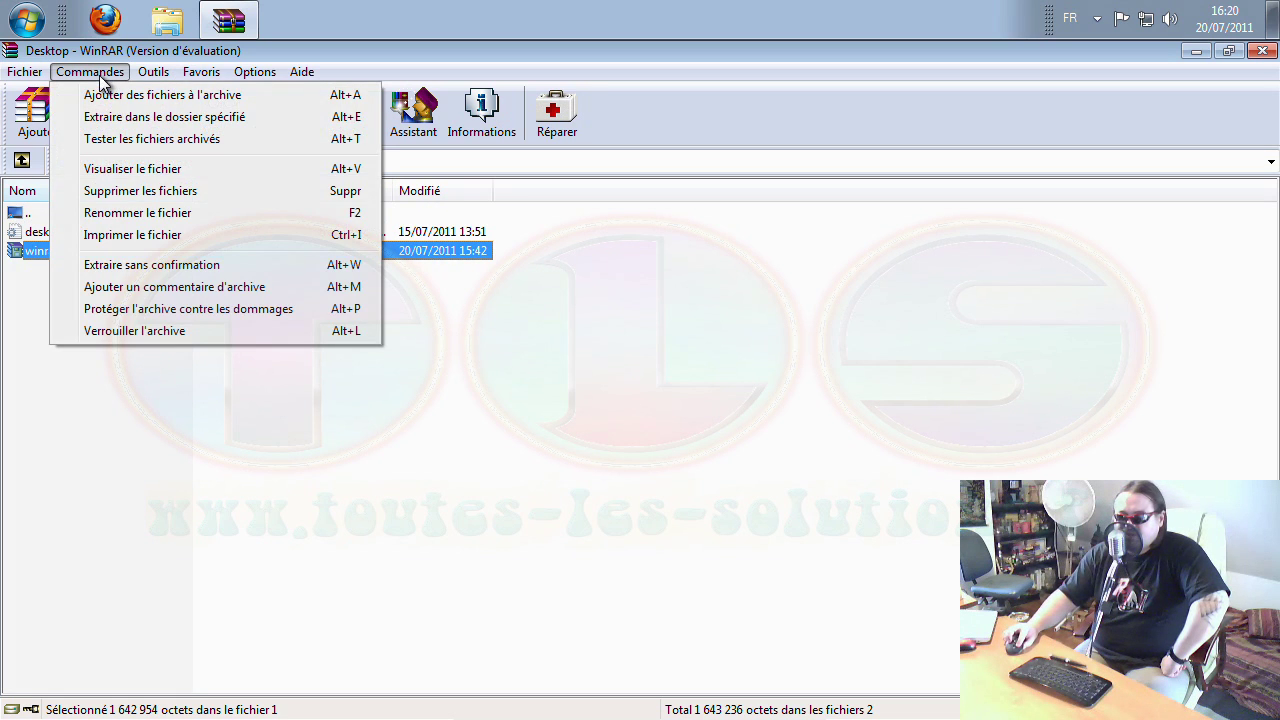
click(110, 97)
drag(663, 191, 389, 147)
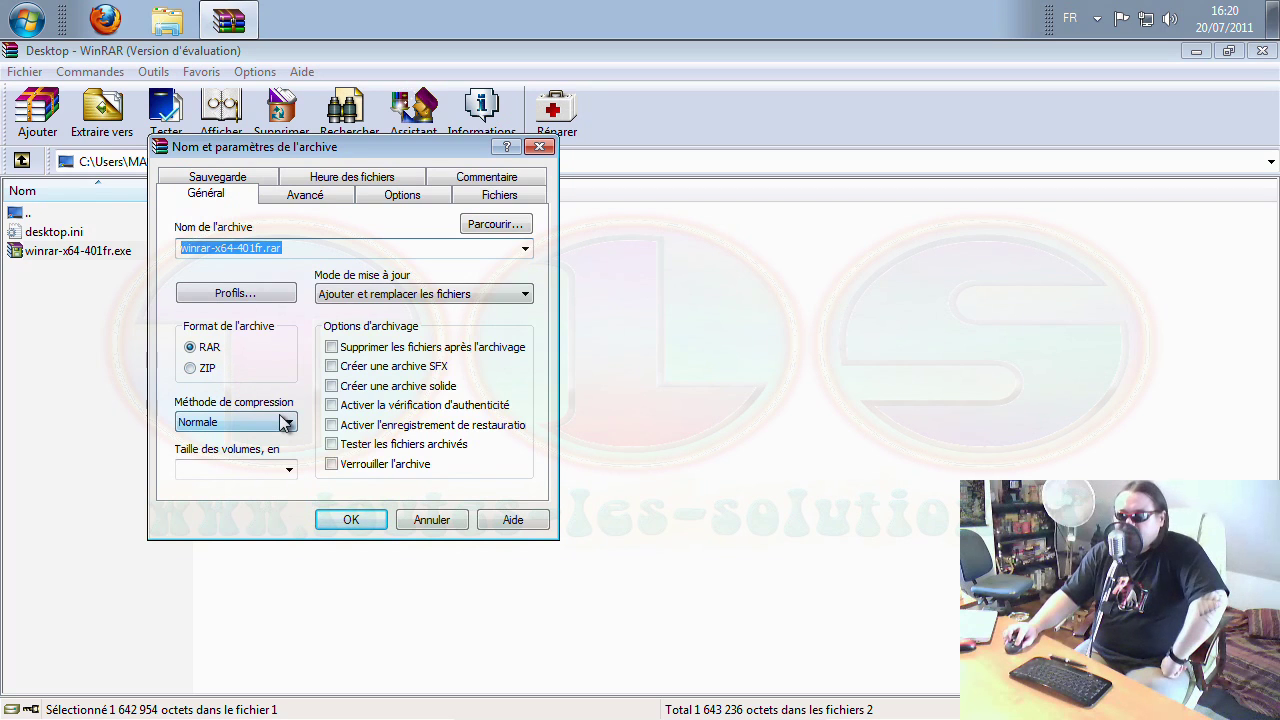
Set the archive's compression method to Optimale and check the available volume sizes and update modes without changing them.
click(291, 421)
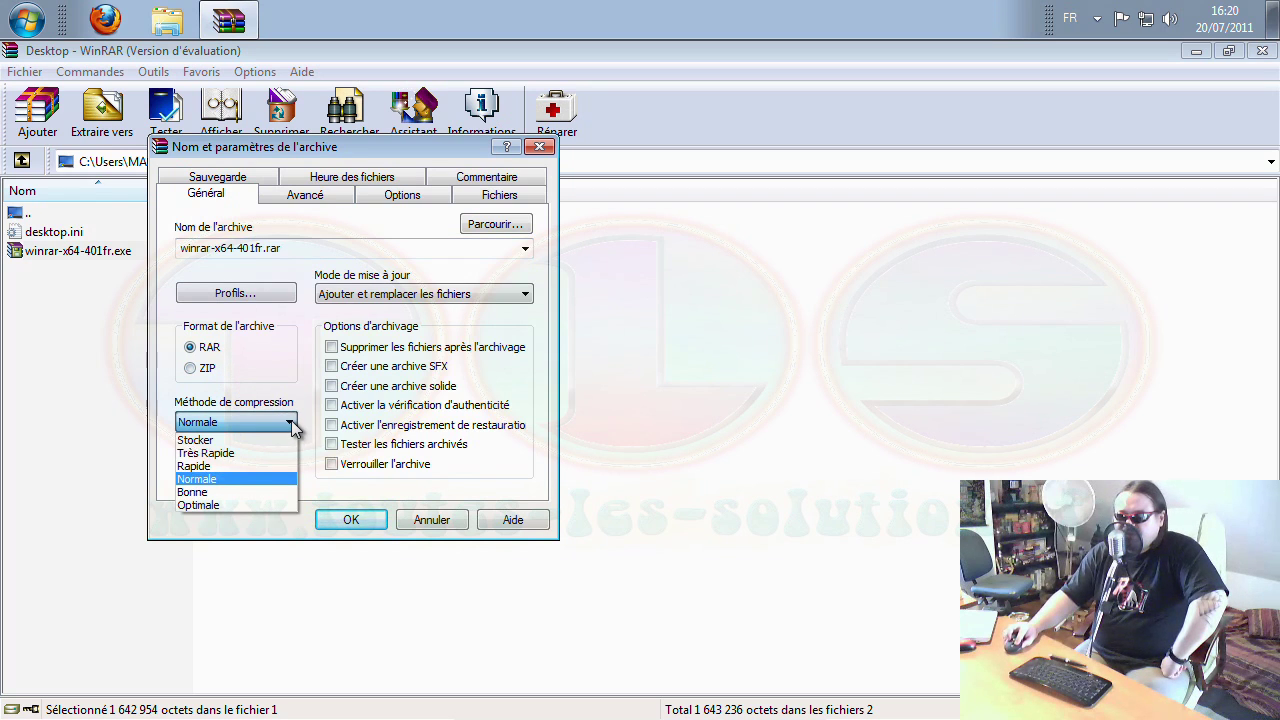
click(248, 505)
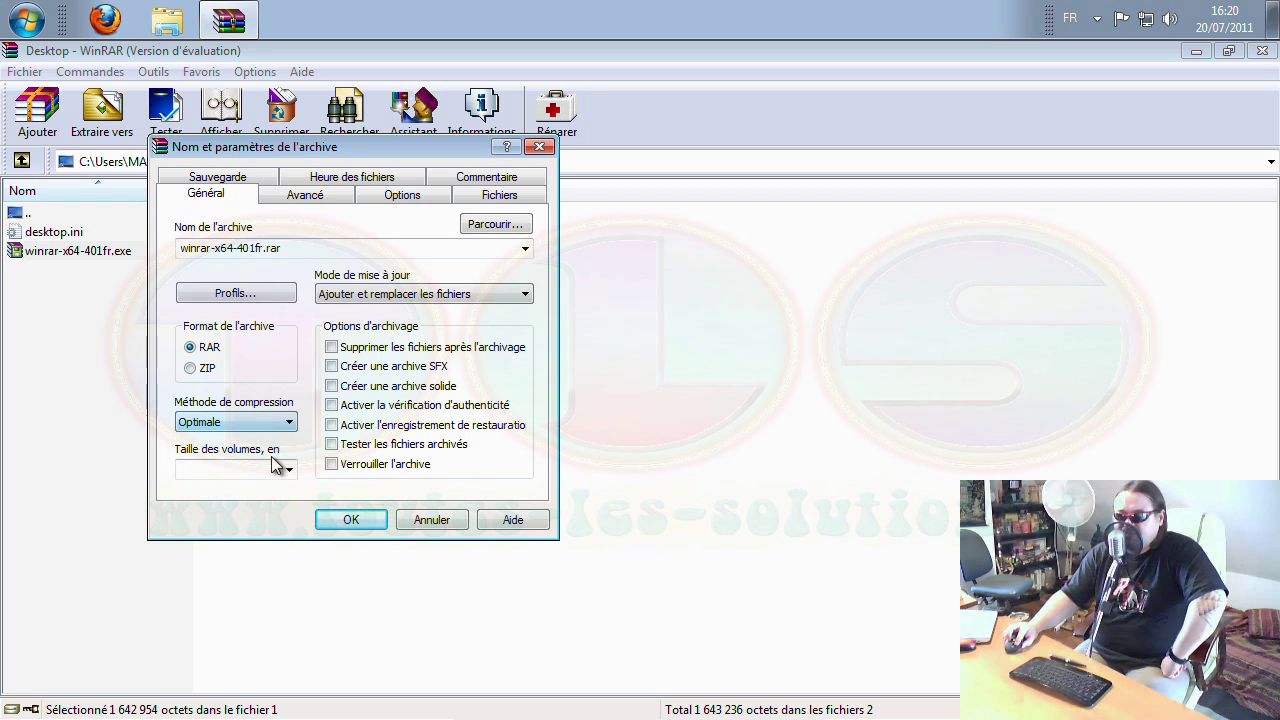
click(290, 472)
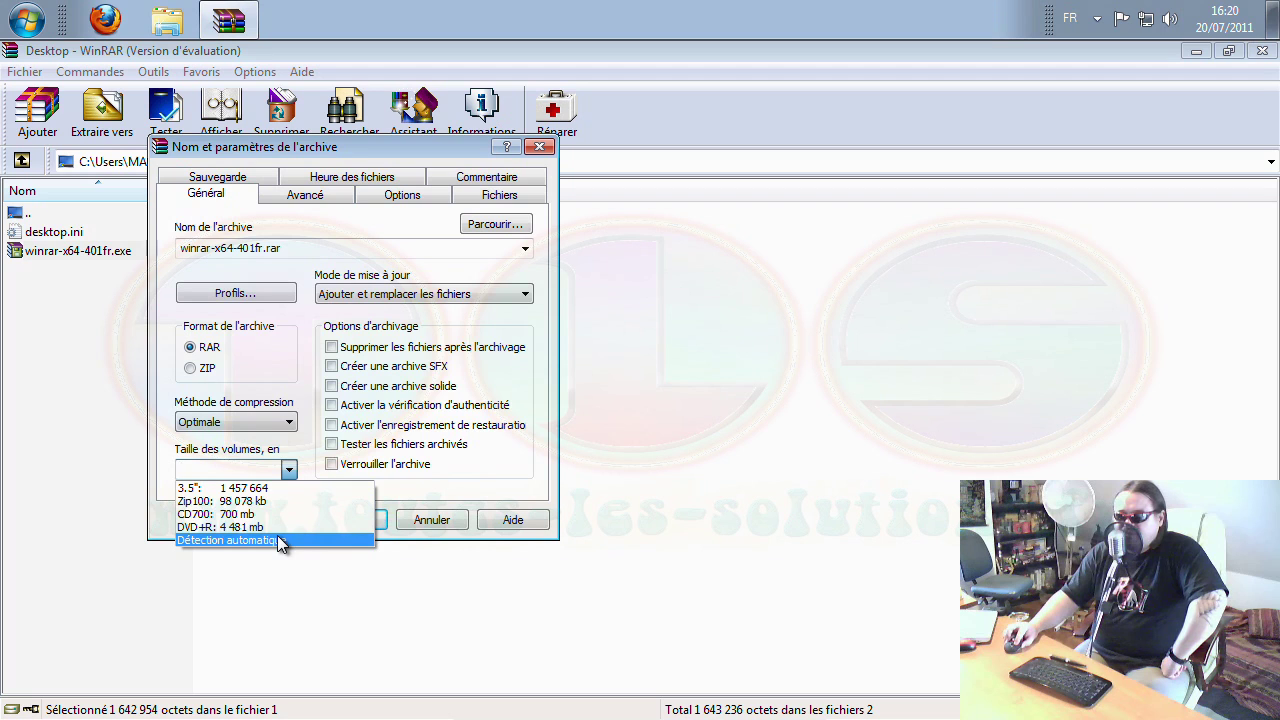
click(301, 447)
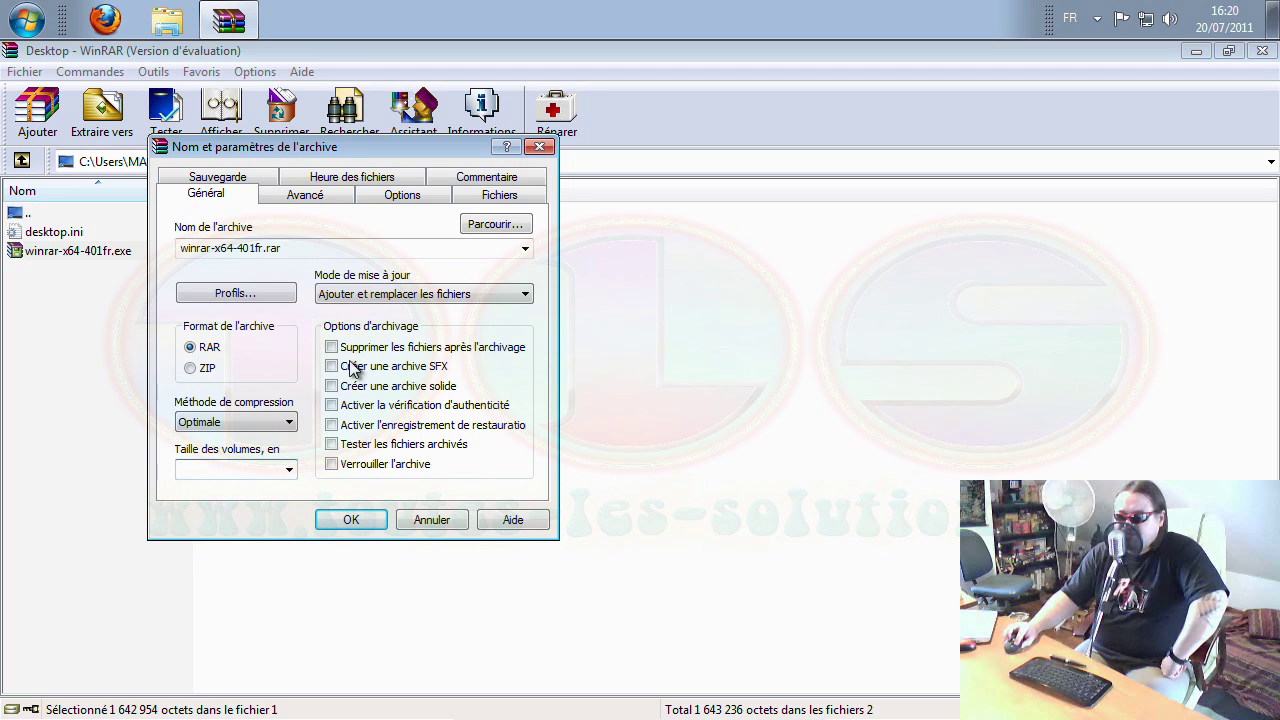
click(473, 292)
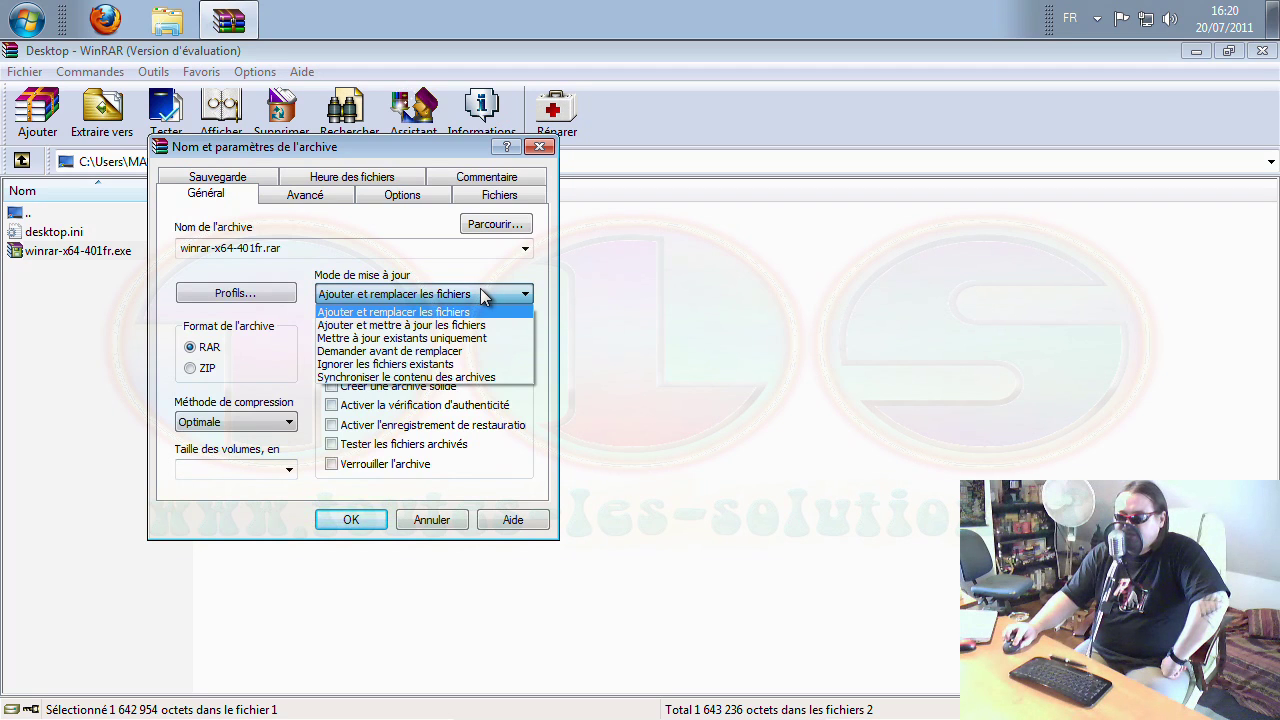
click(407, 268)
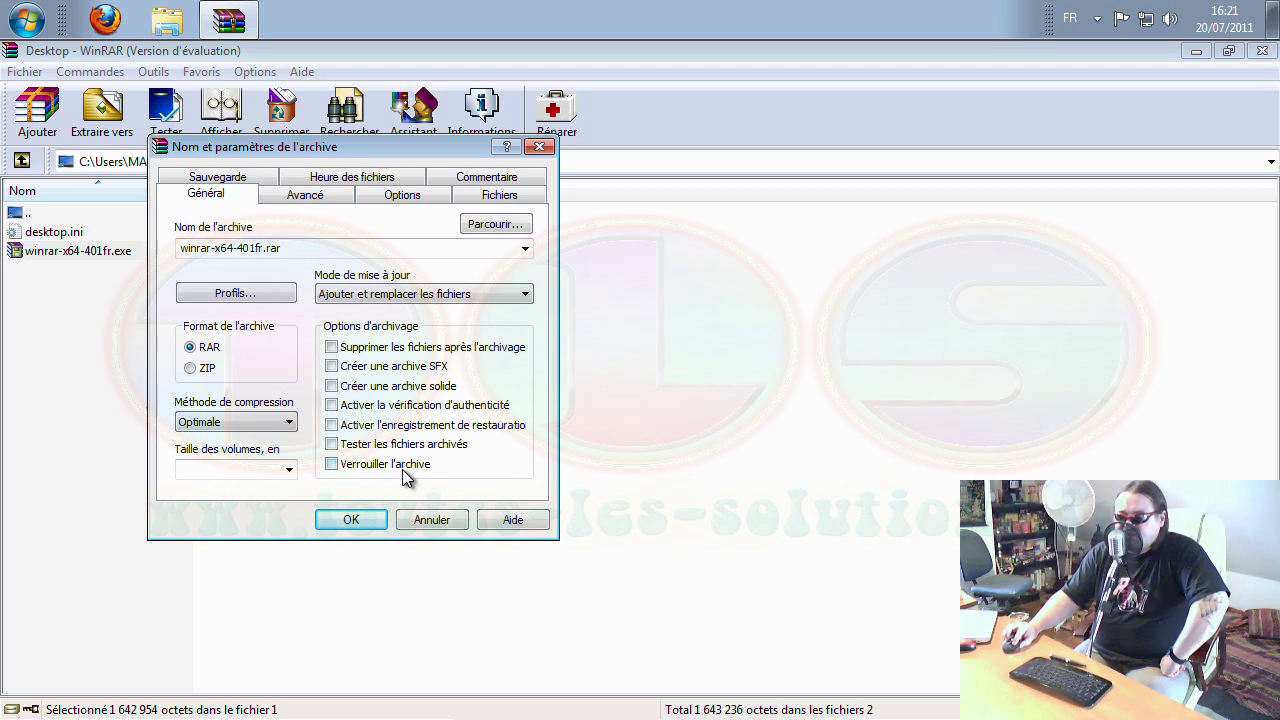
Review the archive's advanced, compression, deletion, file, backup, file time and comment settings, then return to the general settings.
click(305, 197)
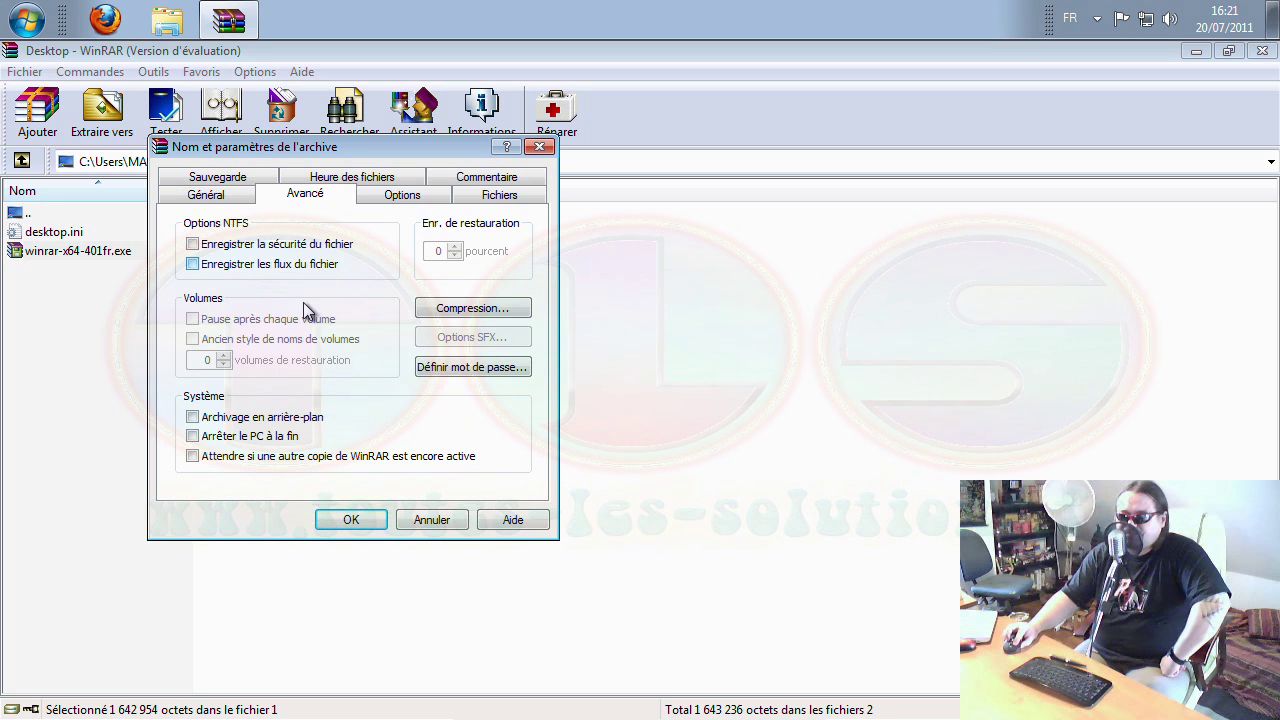
click(455, 310)
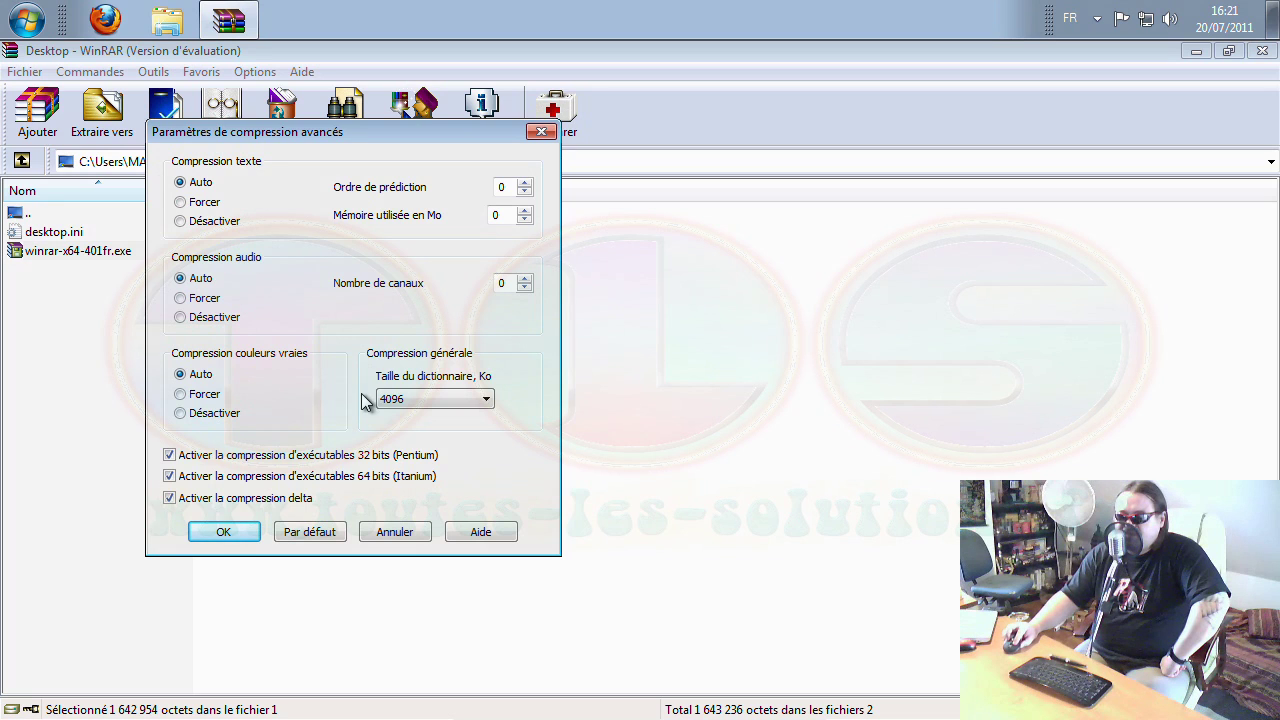
click(393, 537)
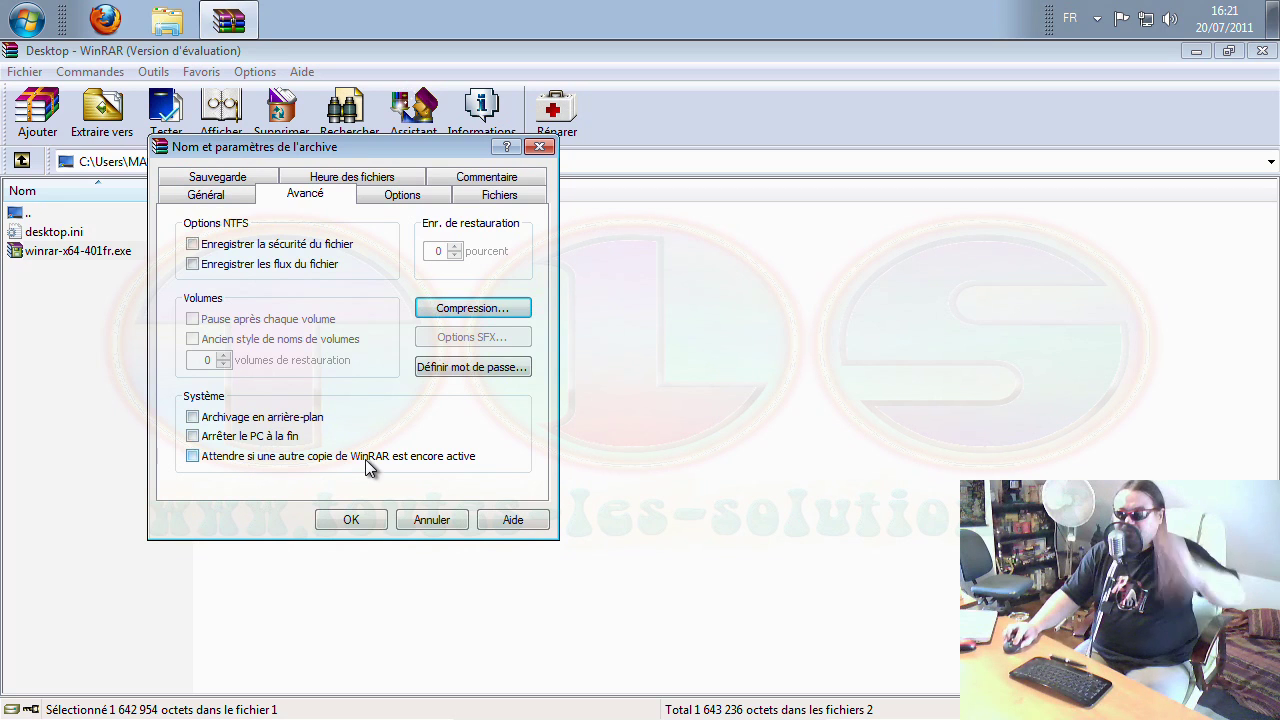
click(405, 202)
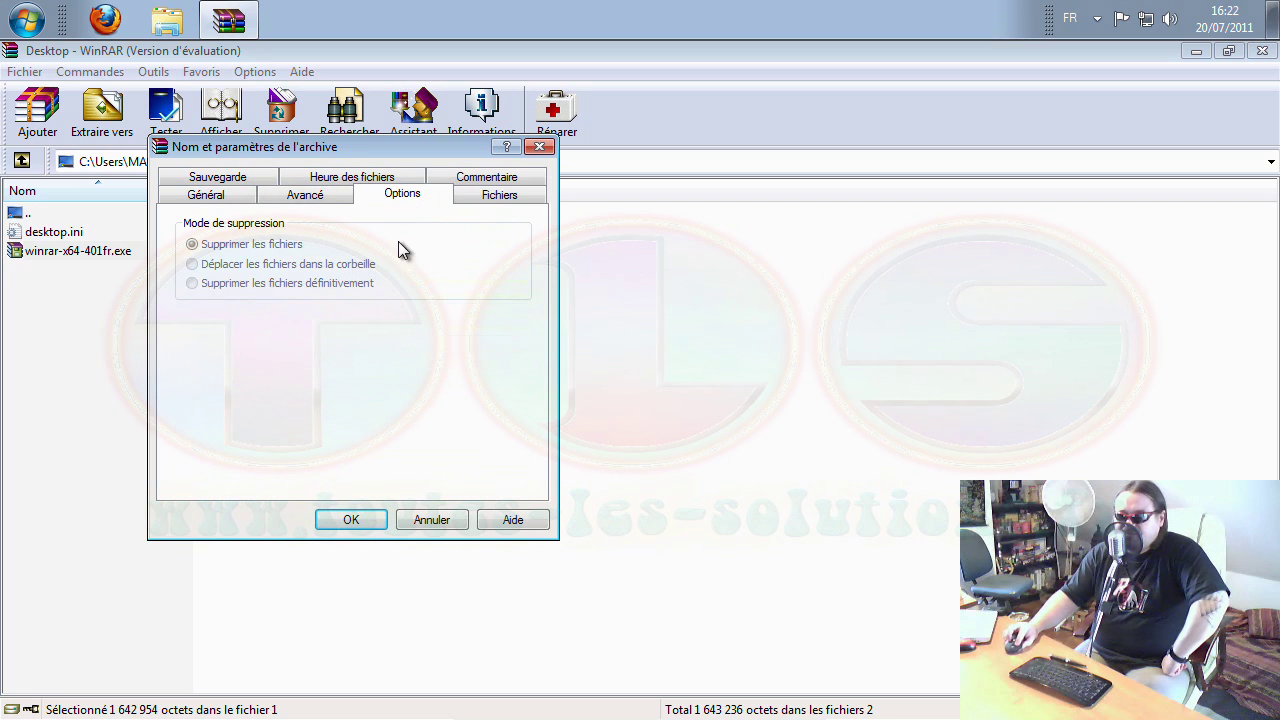
click(497, 196)
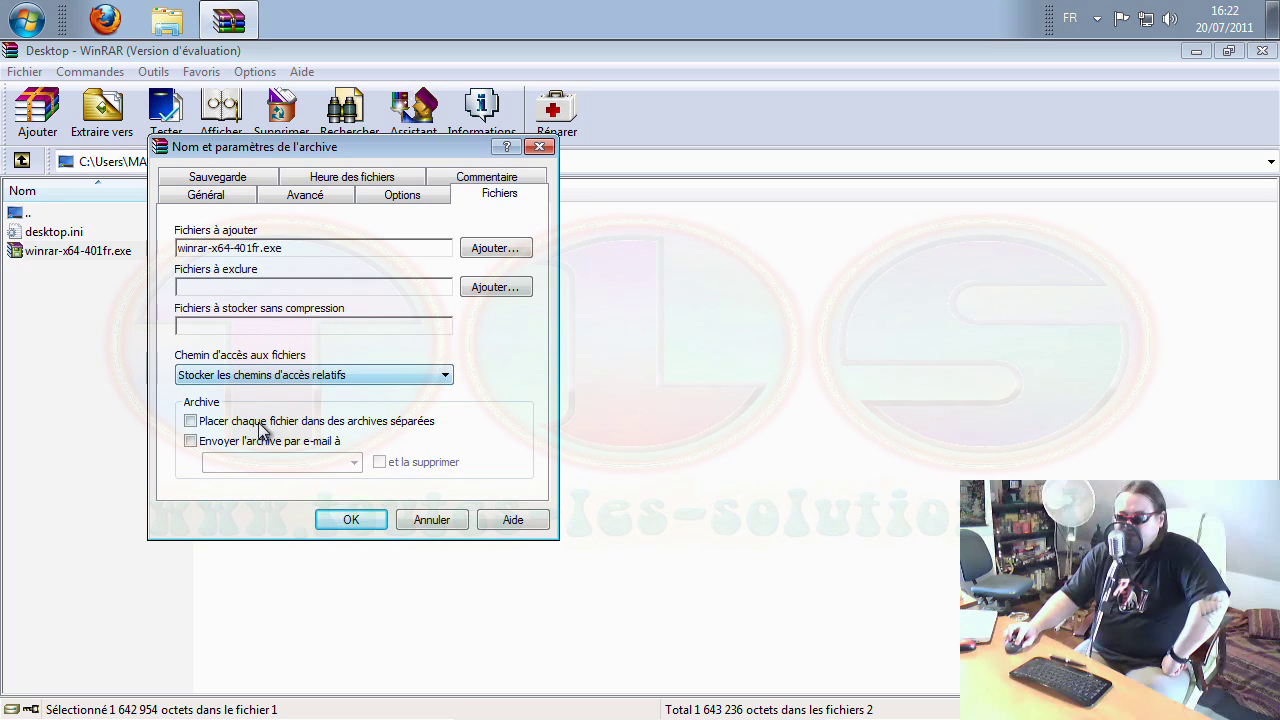
click(233, 178)
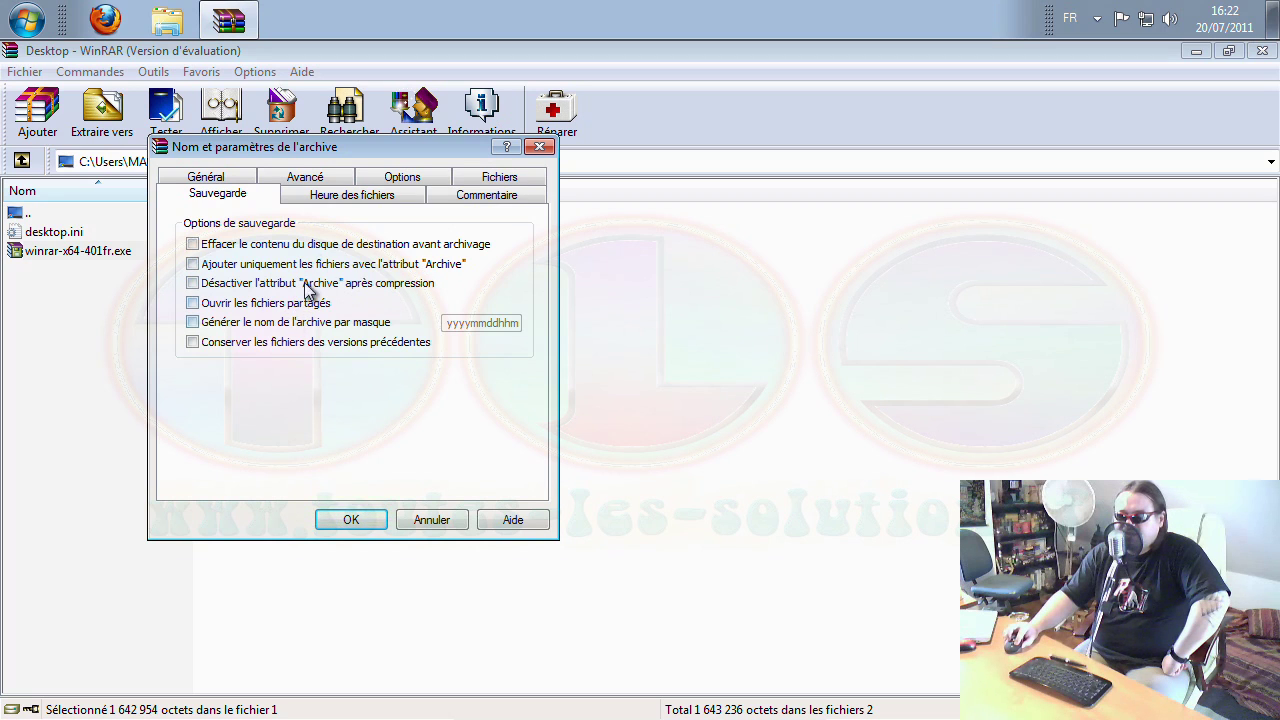
click(346, 197)
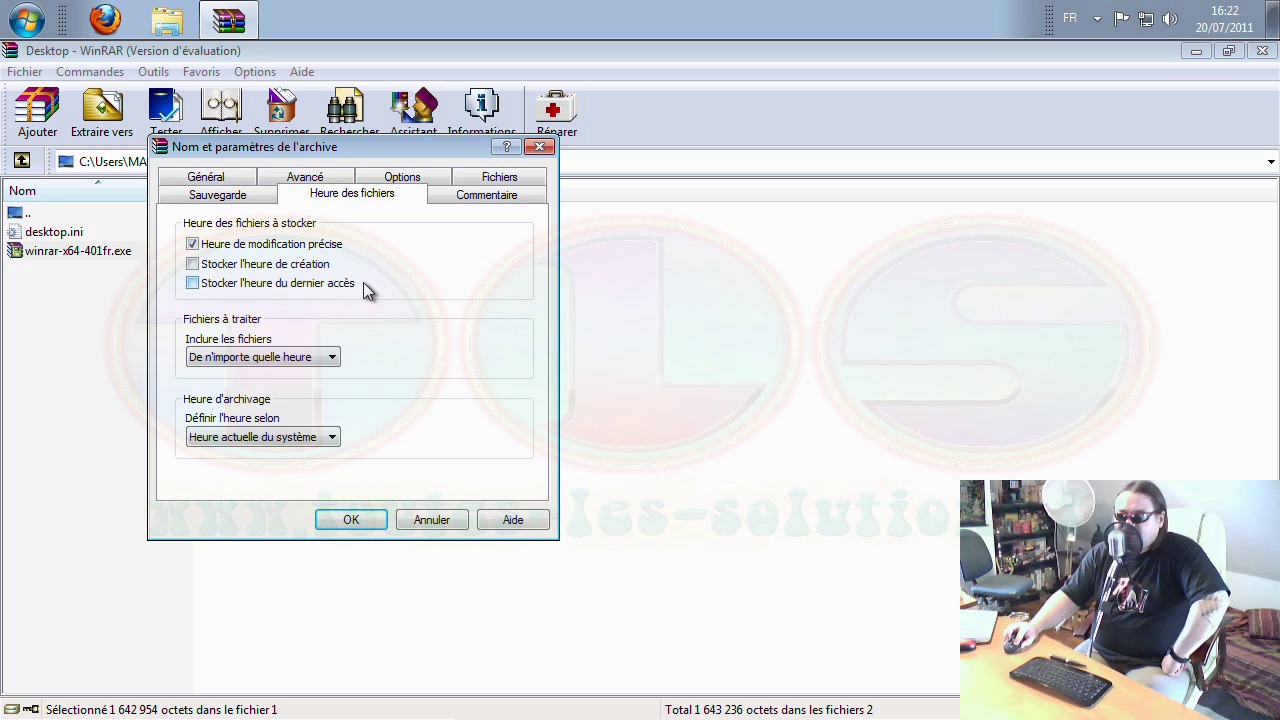
click(482, 197)
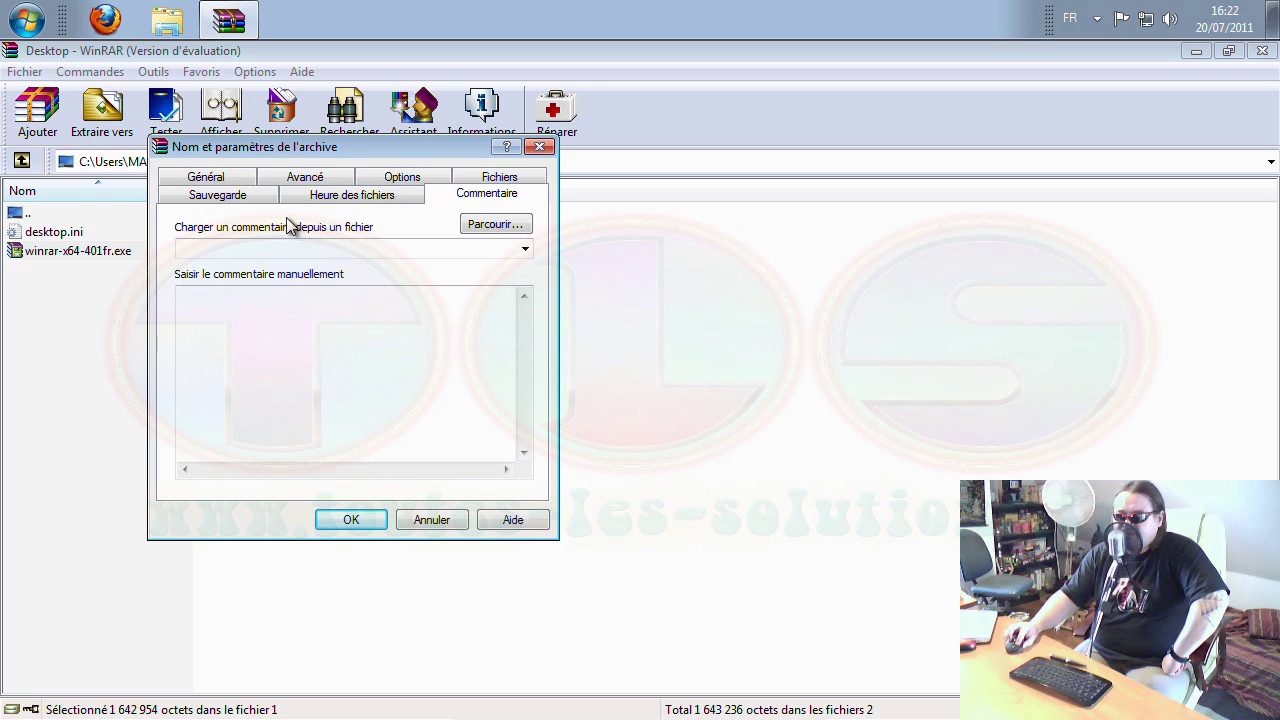
click(218, 180)
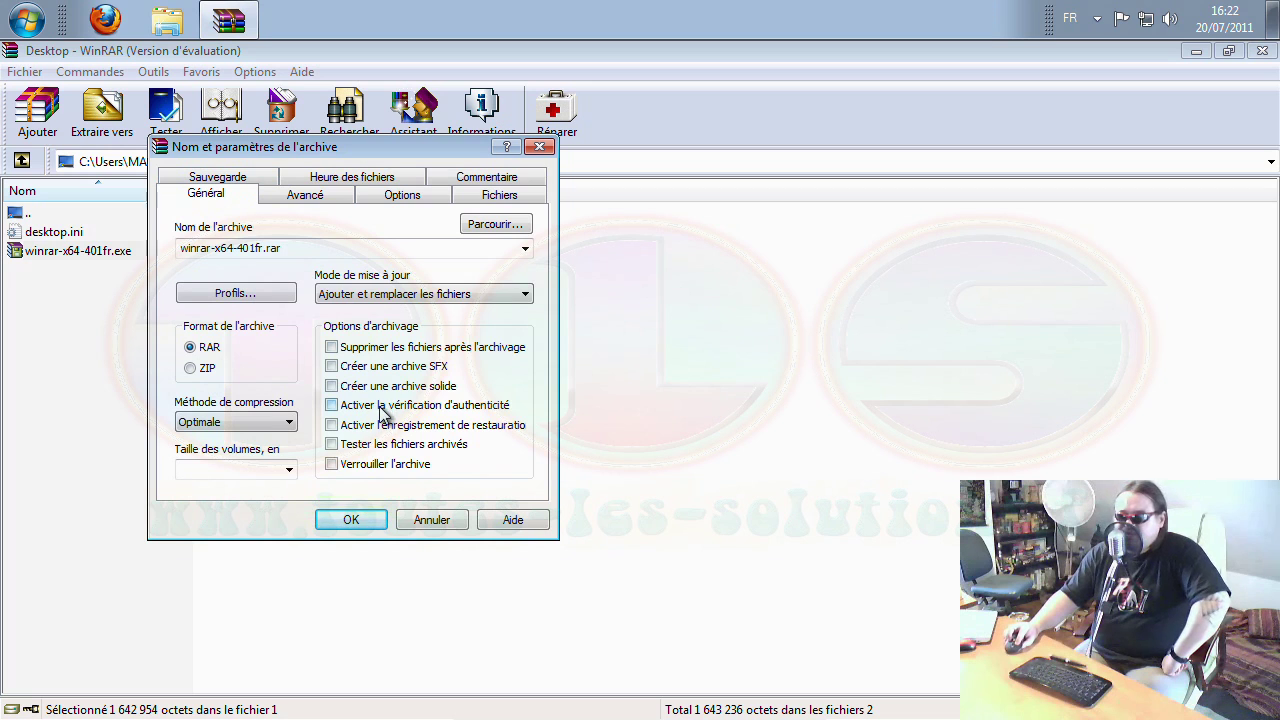
Create the winrar-x64-401fr.rar archive with the chosen settings and clear the file selection.
click(345, 522)
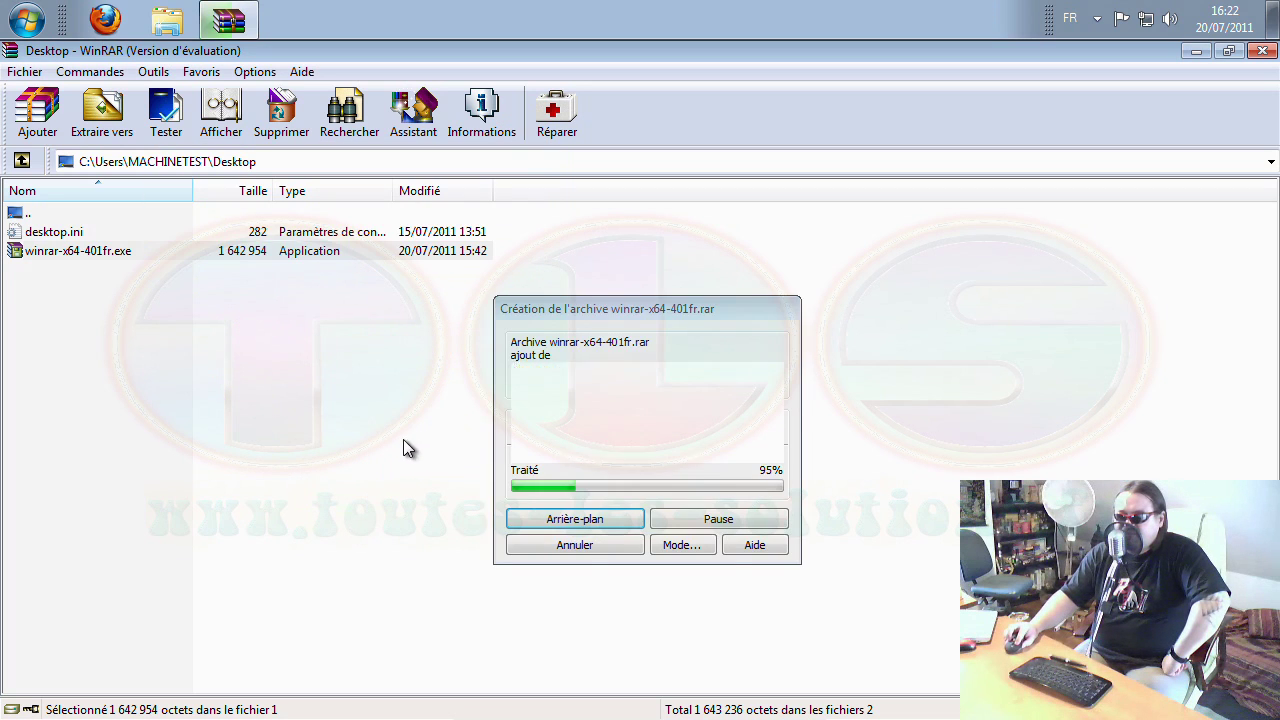
click(142, 279)
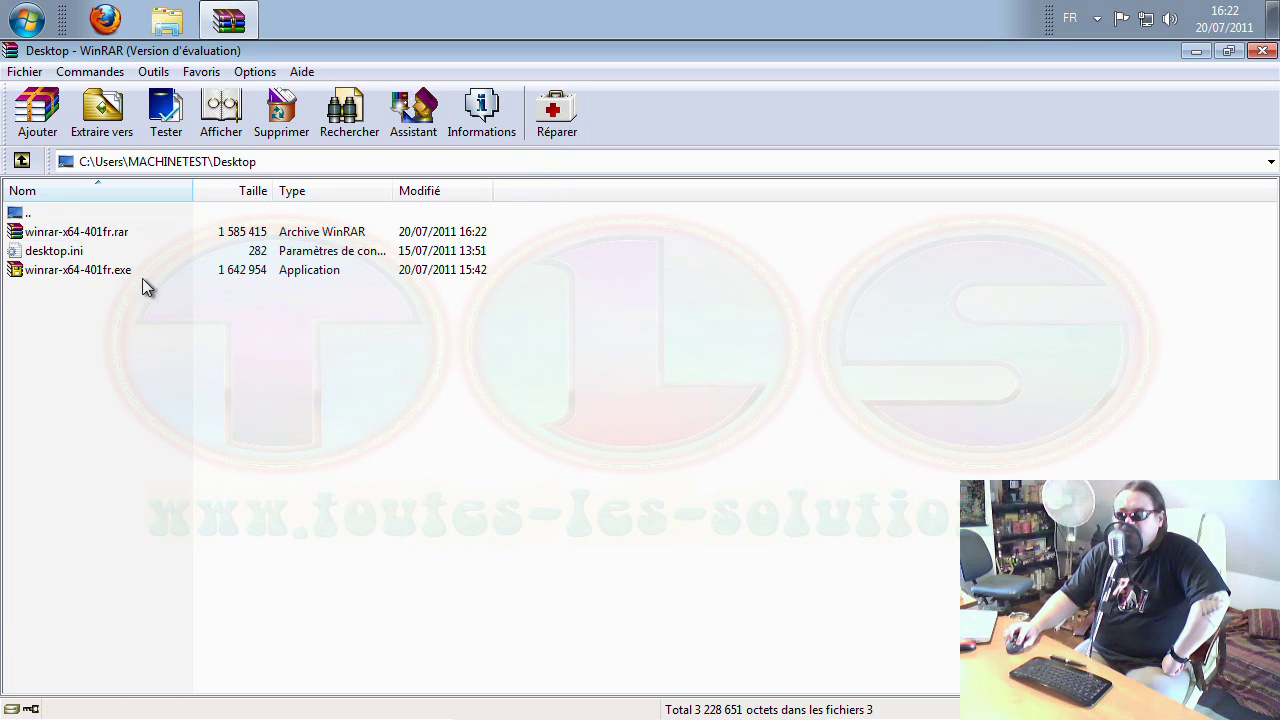
Open the extraction options for winrar-x64-401fr.rar and choose the sauve folder on drive D: as the destination.
click(120, 233)
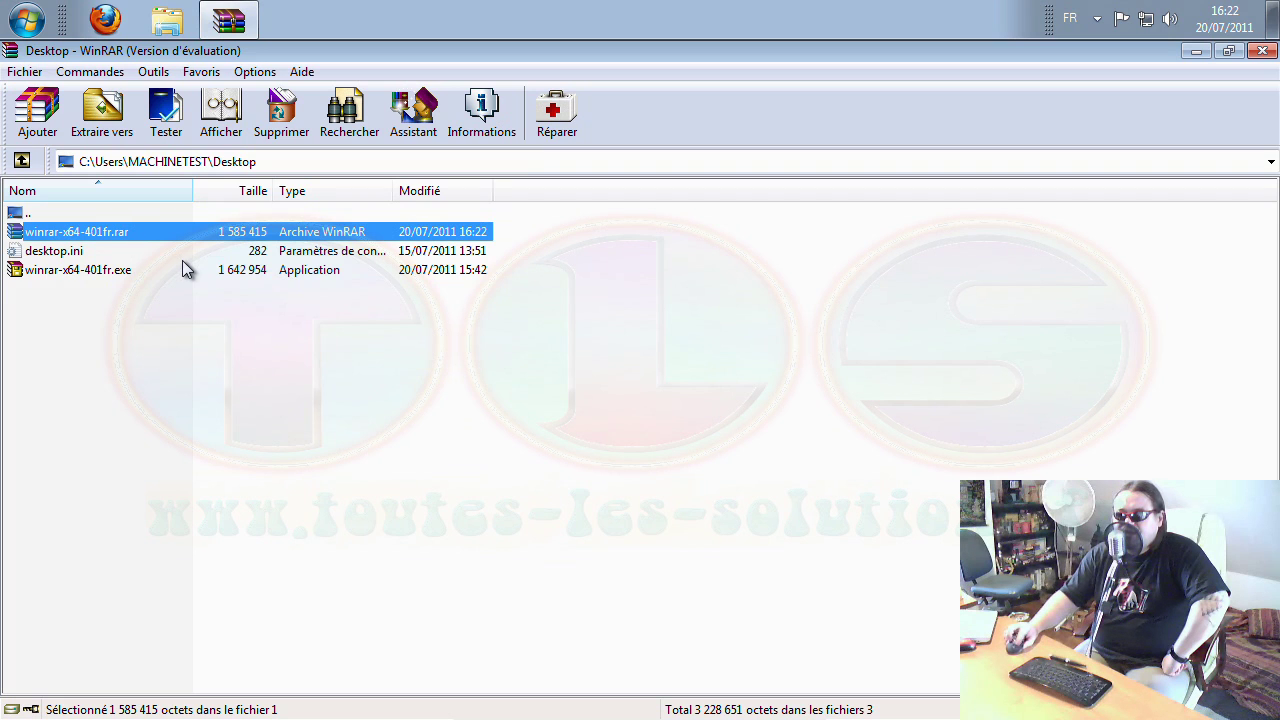
click(95, 73)
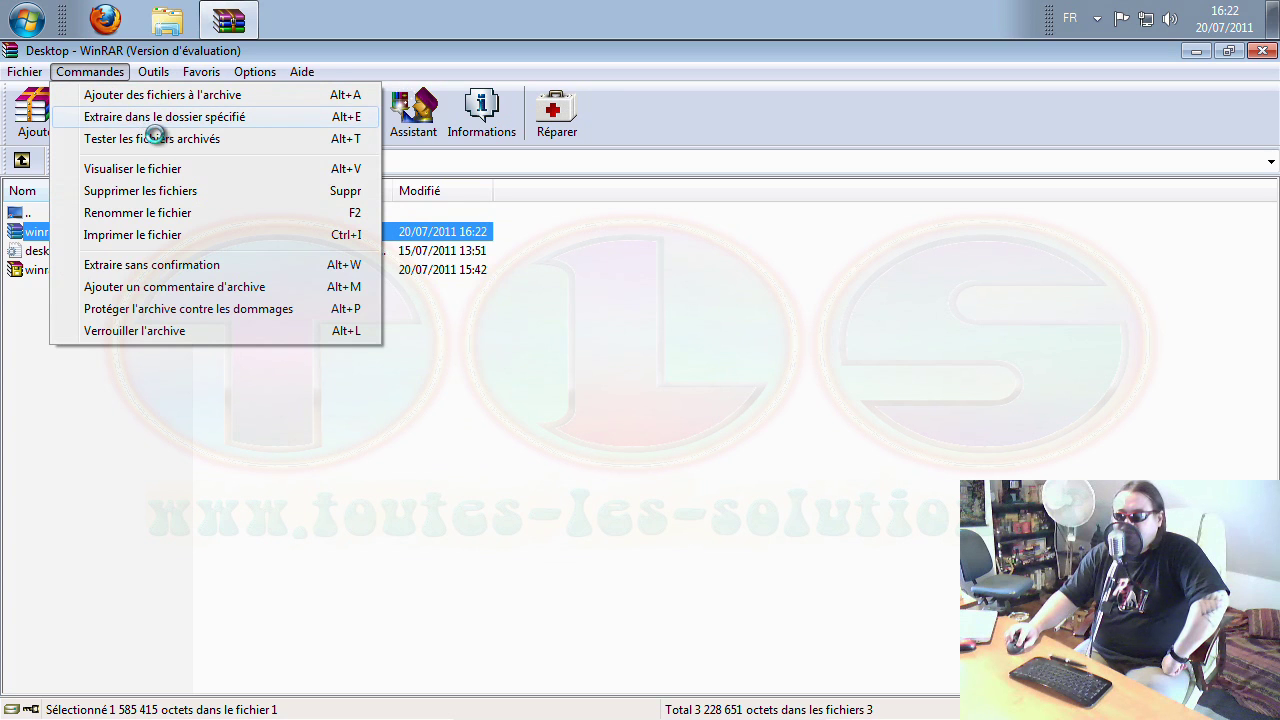
click(140, 118)
drag(672, 162, 401, 137)
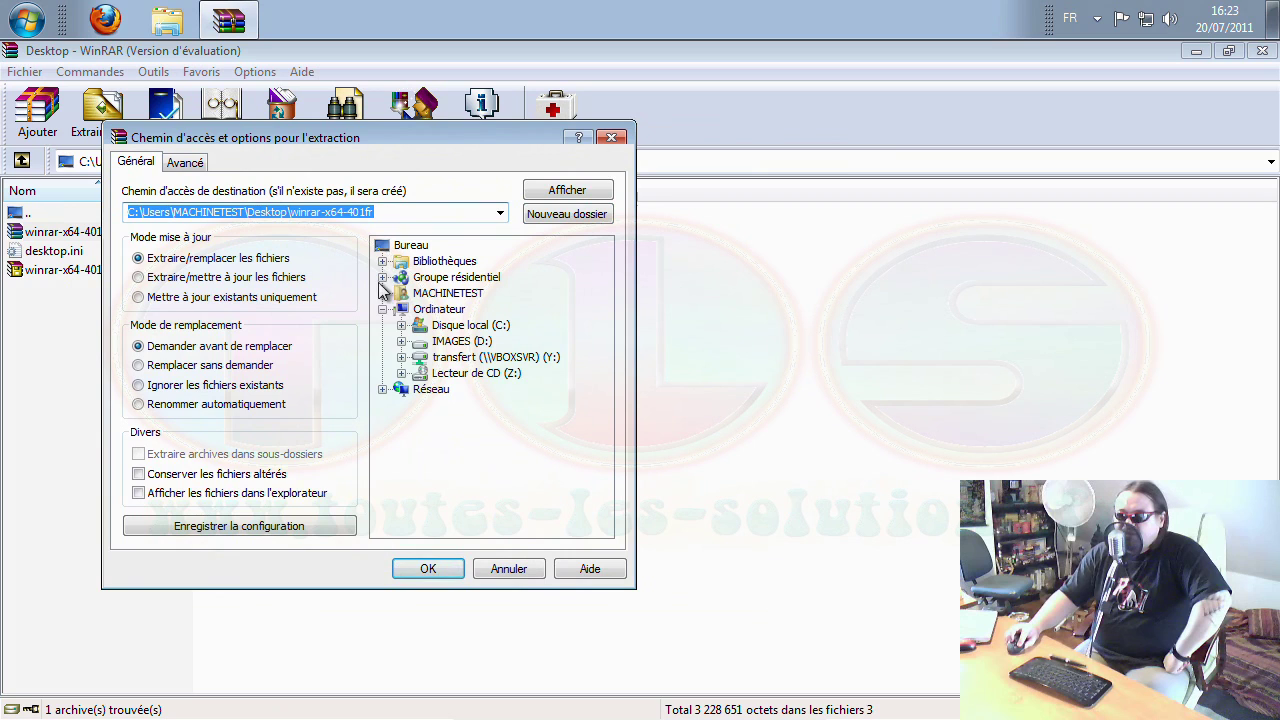
click(470, 342)
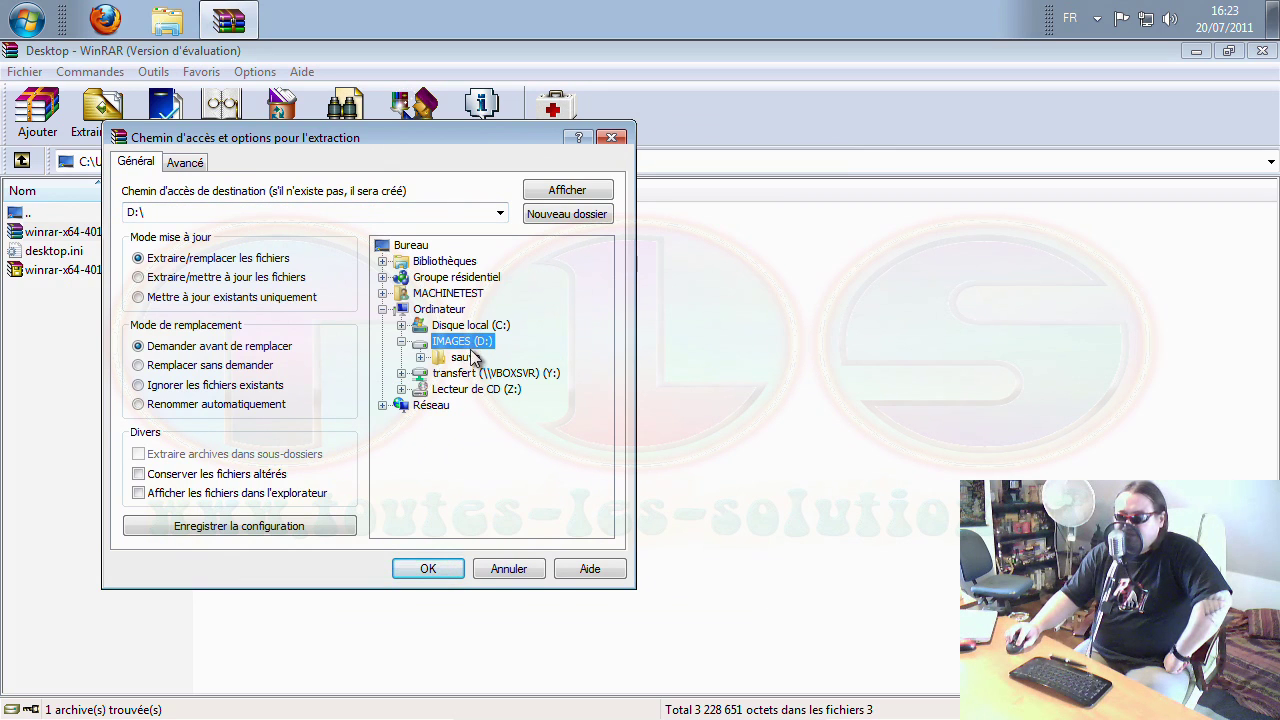
click(468, 358)
right_click(469, 362)
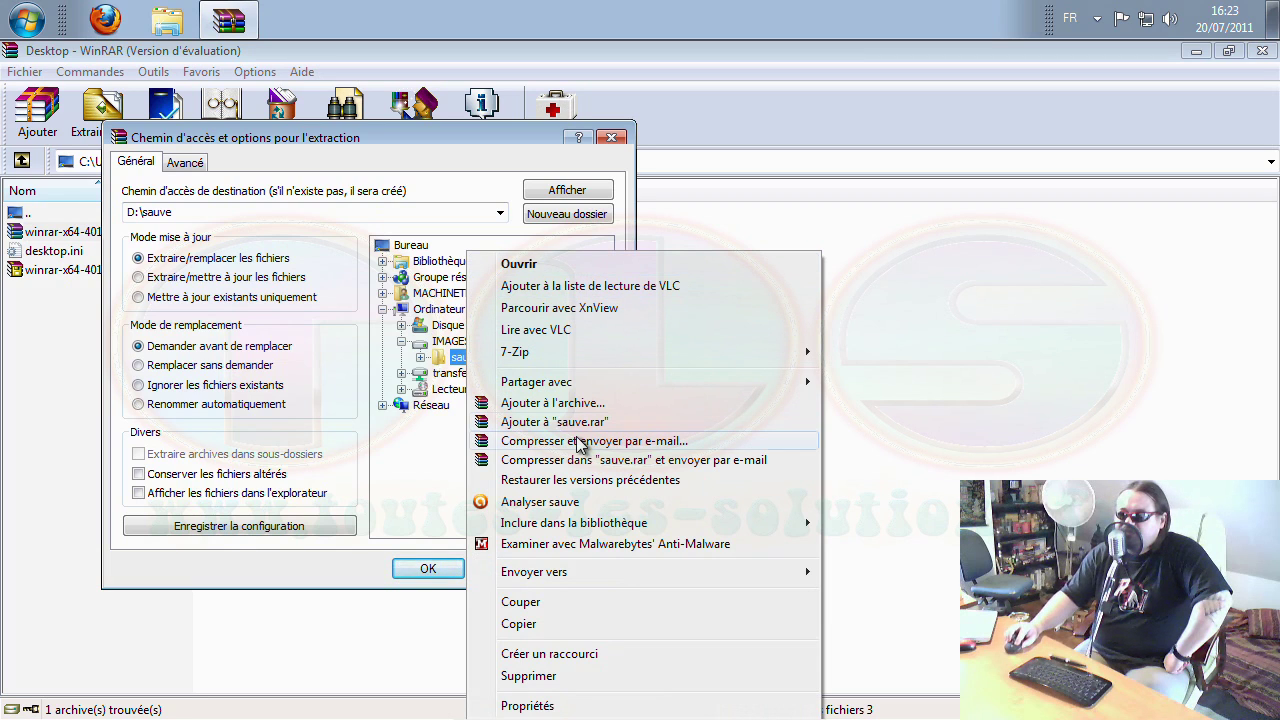
click(424, 455)
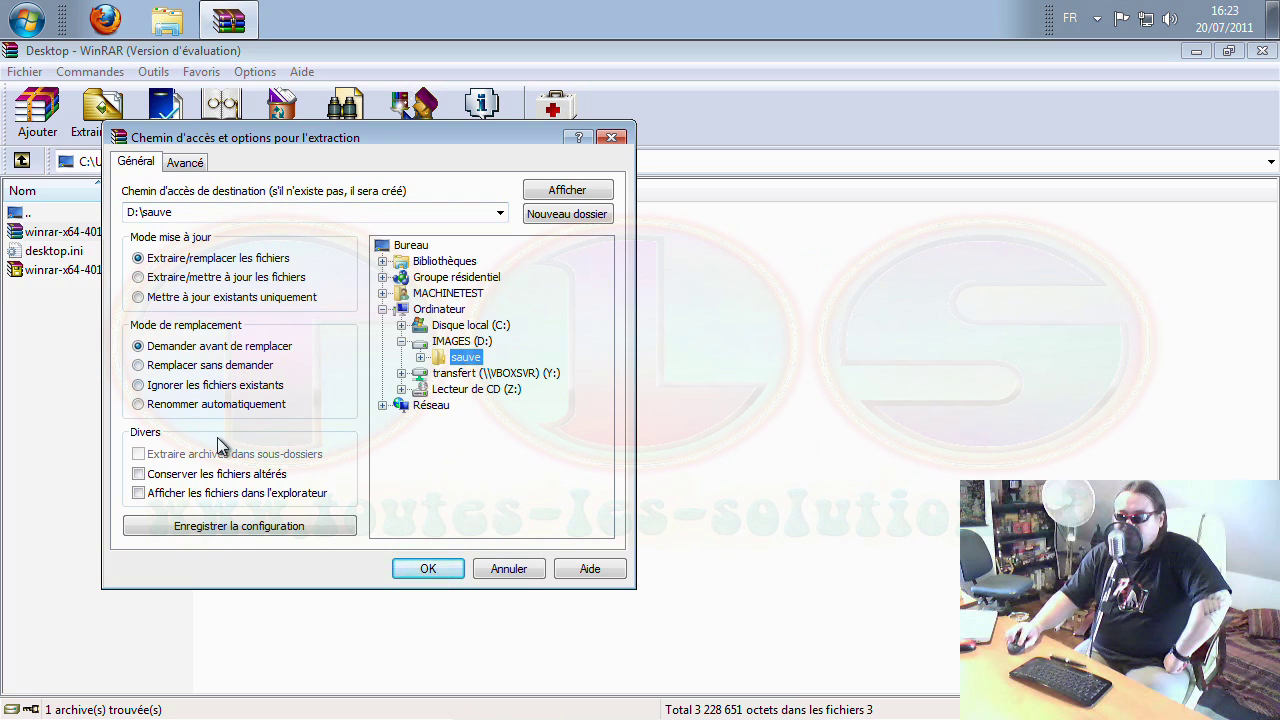
Review the advanced extraction options, return to the general ones and close the dialog without extracting.
click(190, 164)
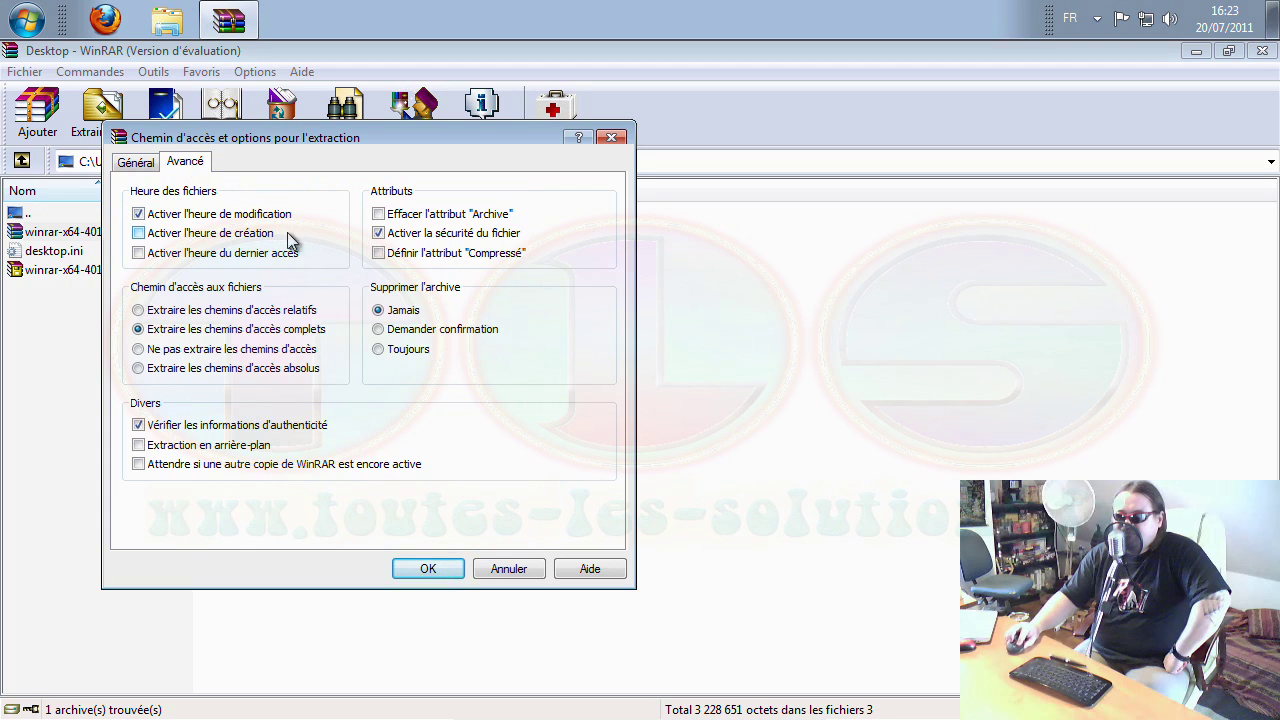
click(133, 165)
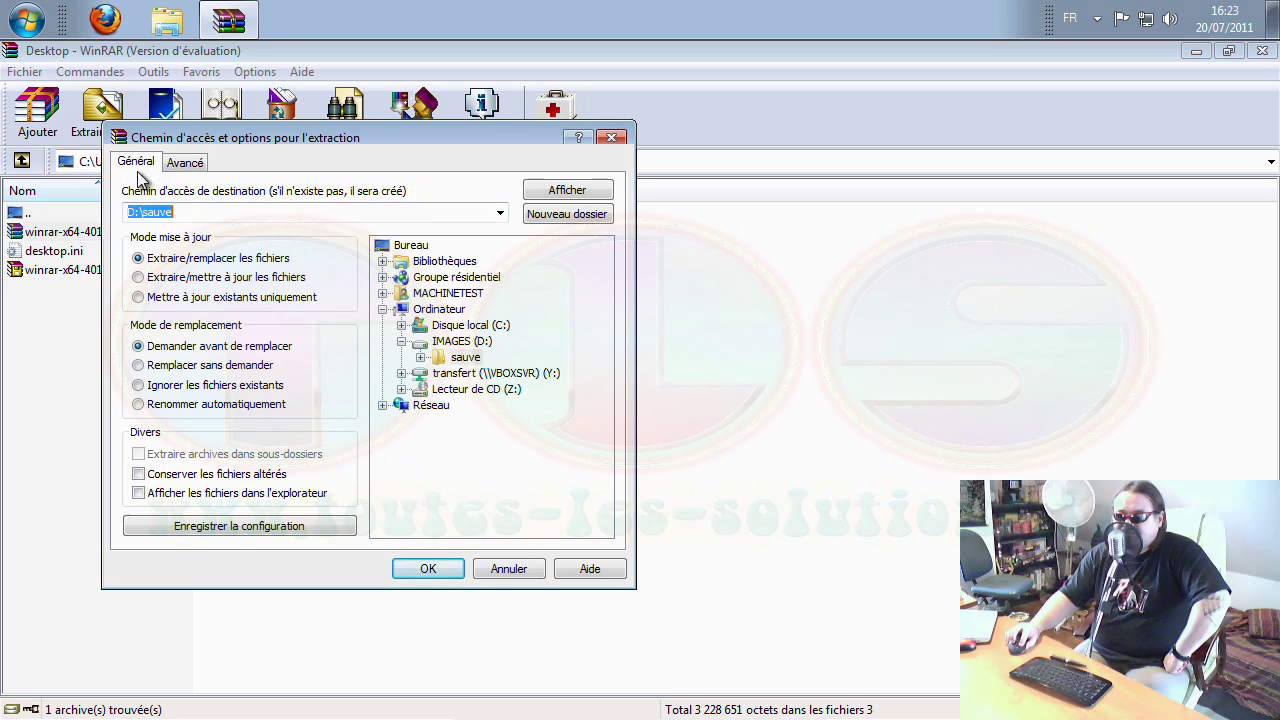
click(499, 575)
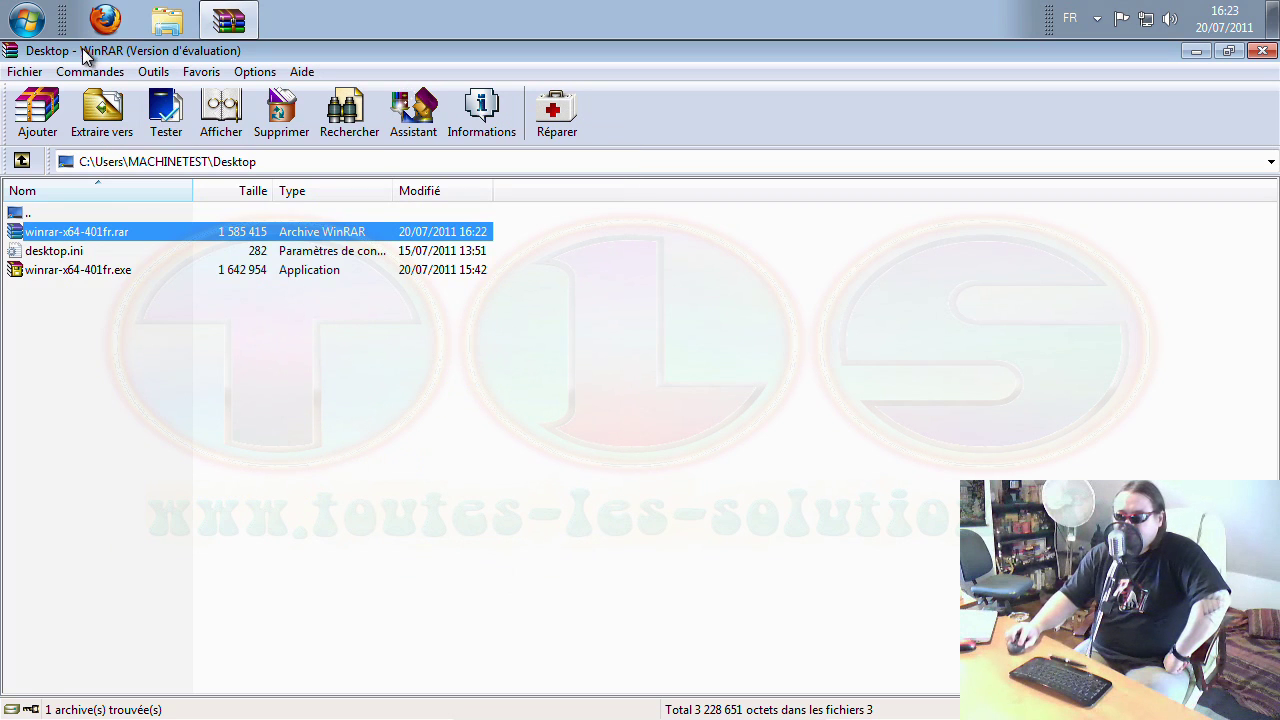
Test the winrar-x64-401fr.rar archive for errors and dismiss the test report.
click(90, 72)
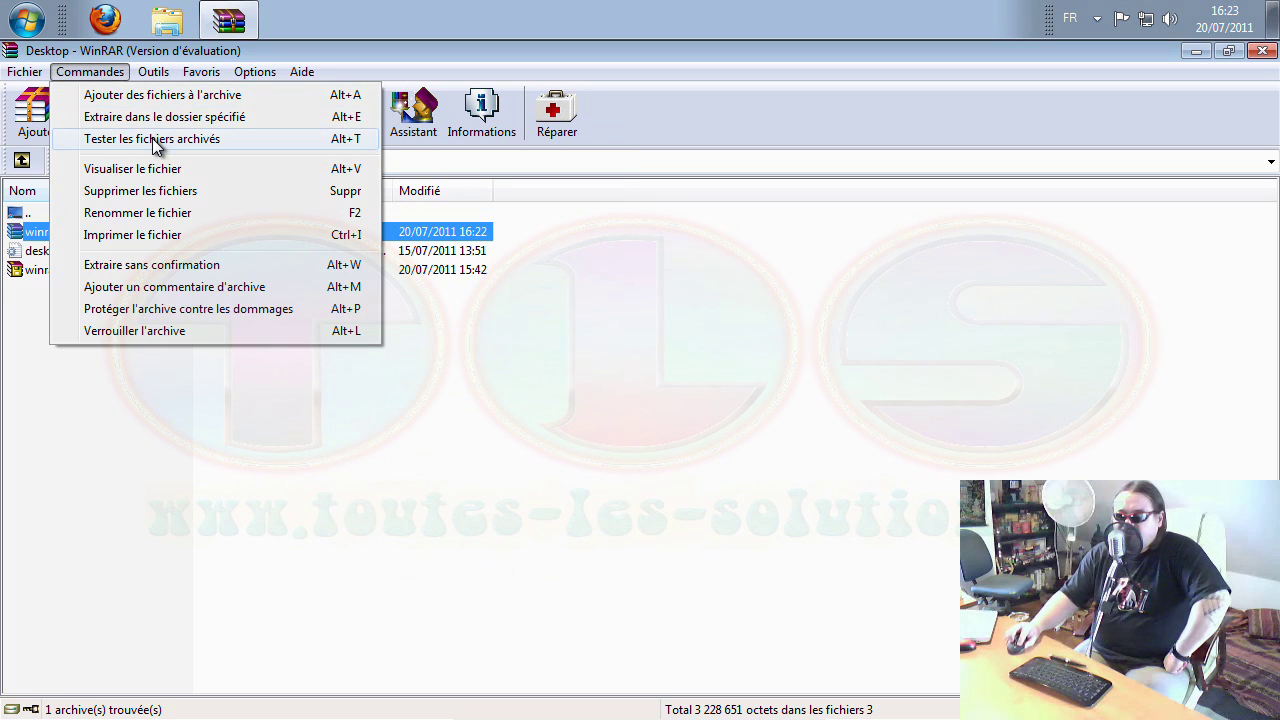
click(180, 286)
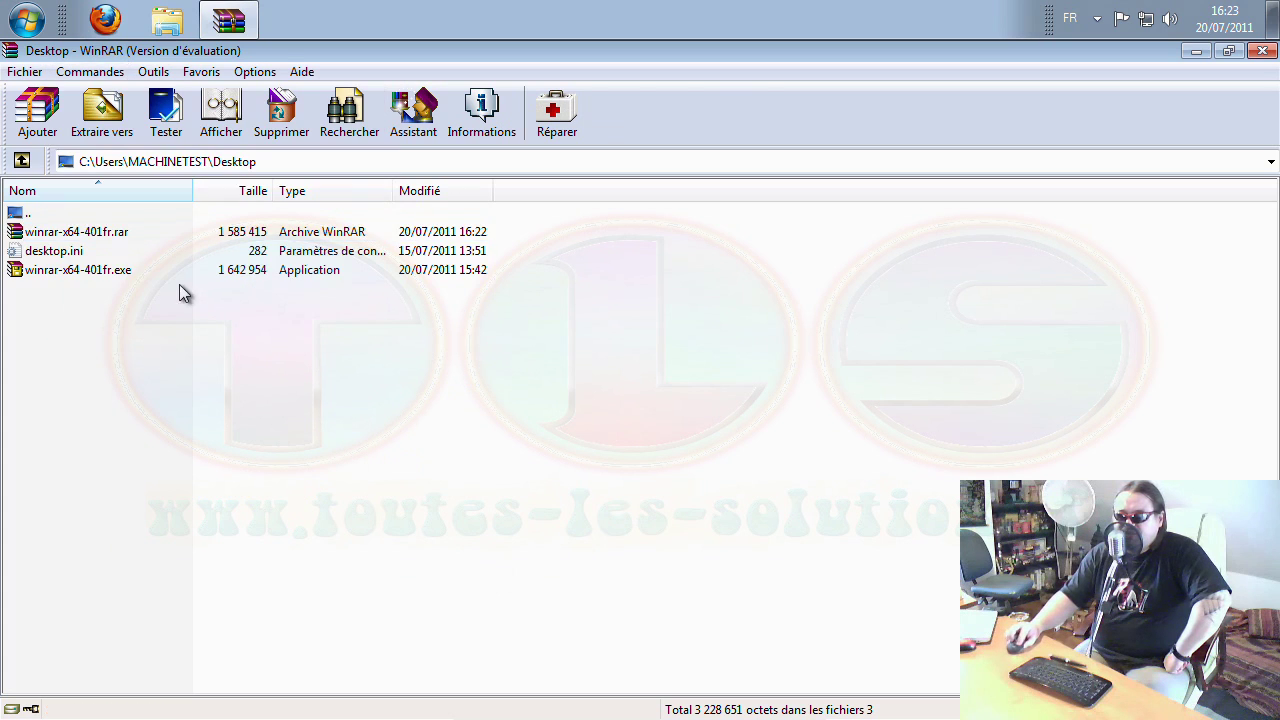
double_click(120, 234)
double_click(88, 218)
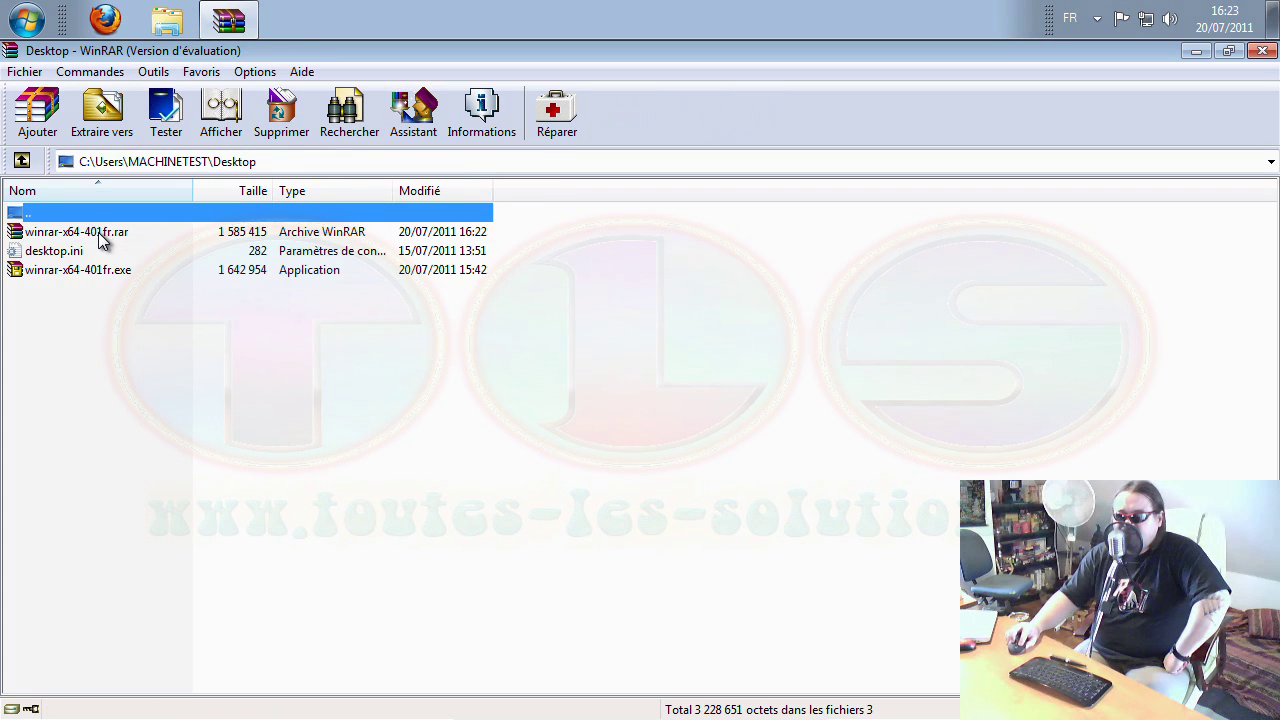
click(106, 74)
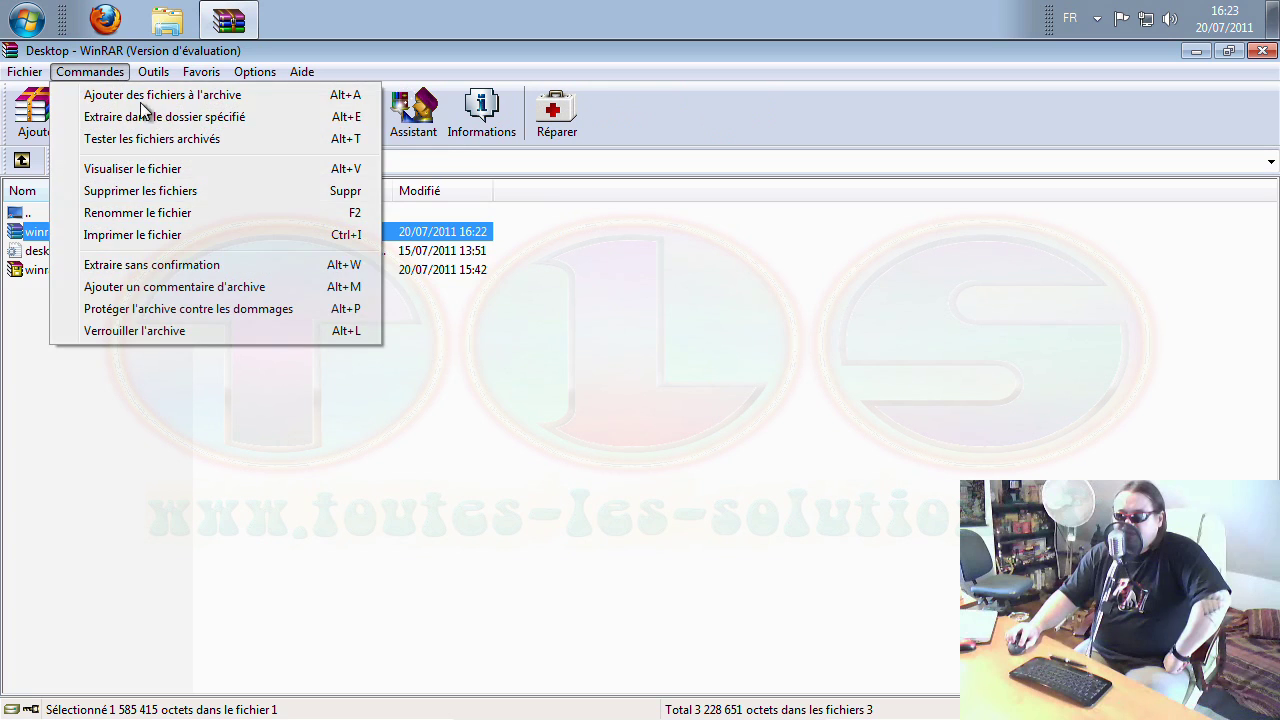
click(153, 135)
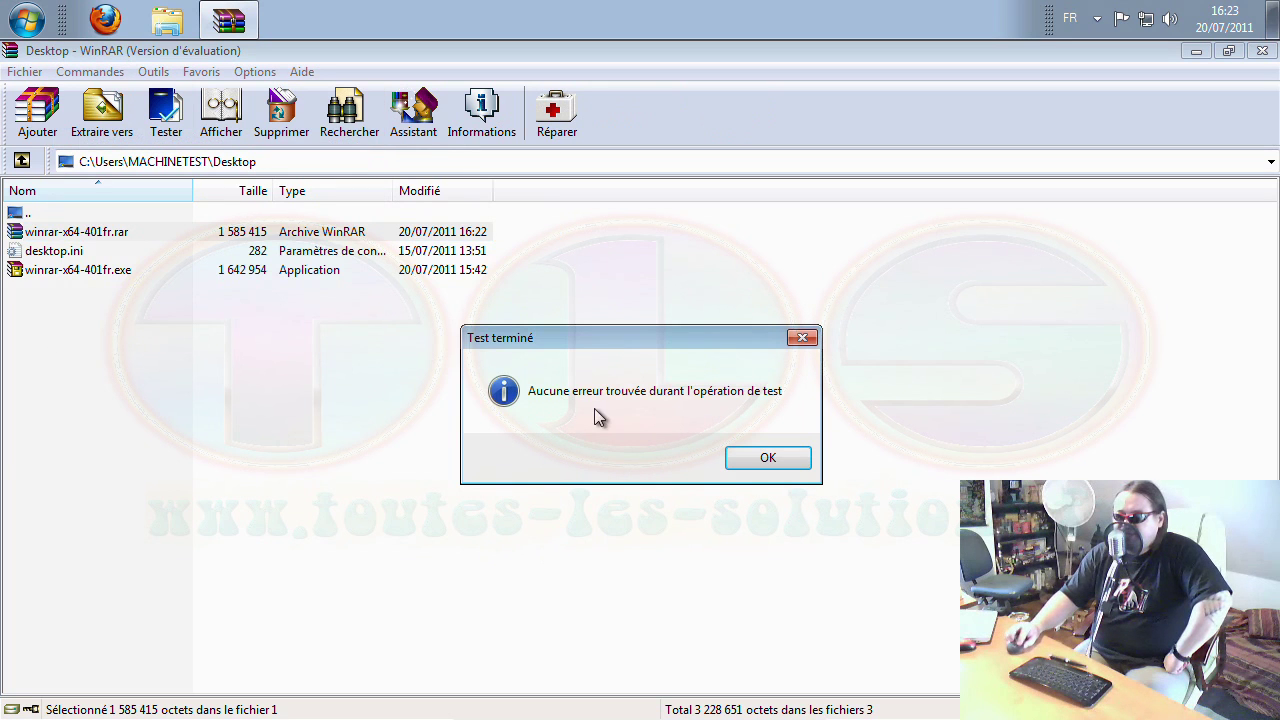
click(758, 458)
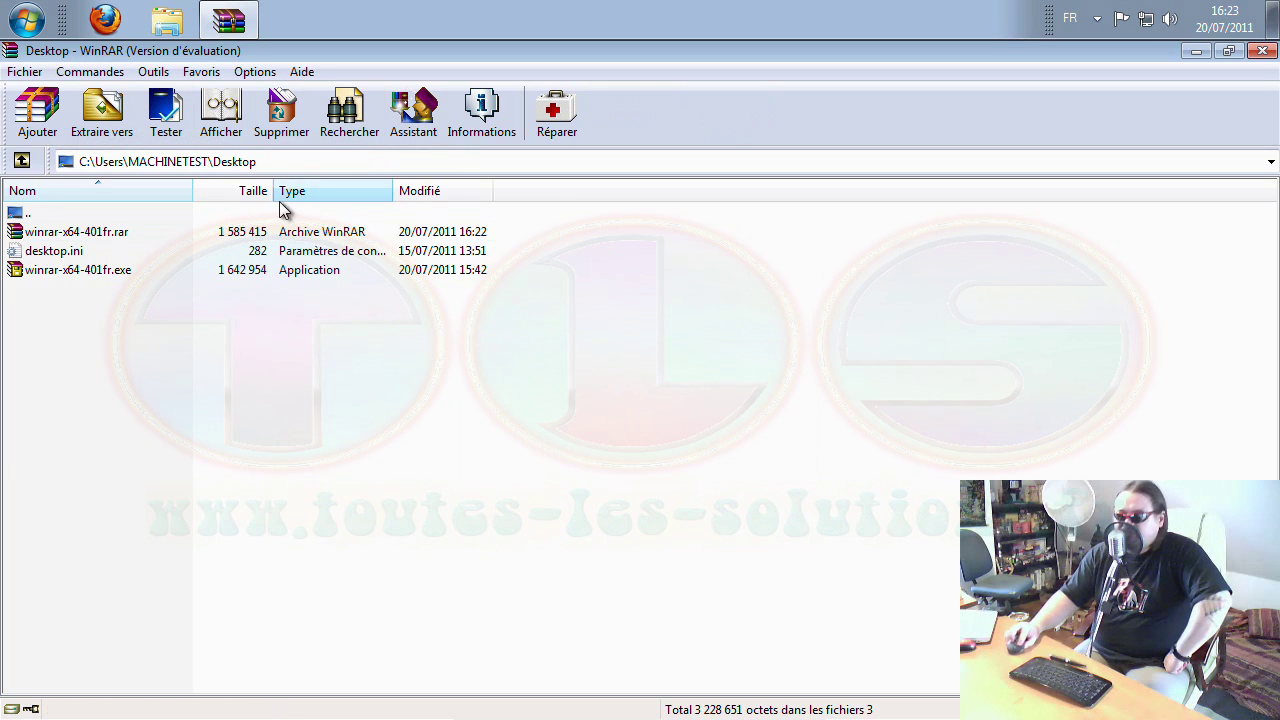
Start the archive assistant to create a new archive and add winrar-x64-401fr.exe from the desktop to it.
click(103, 73)
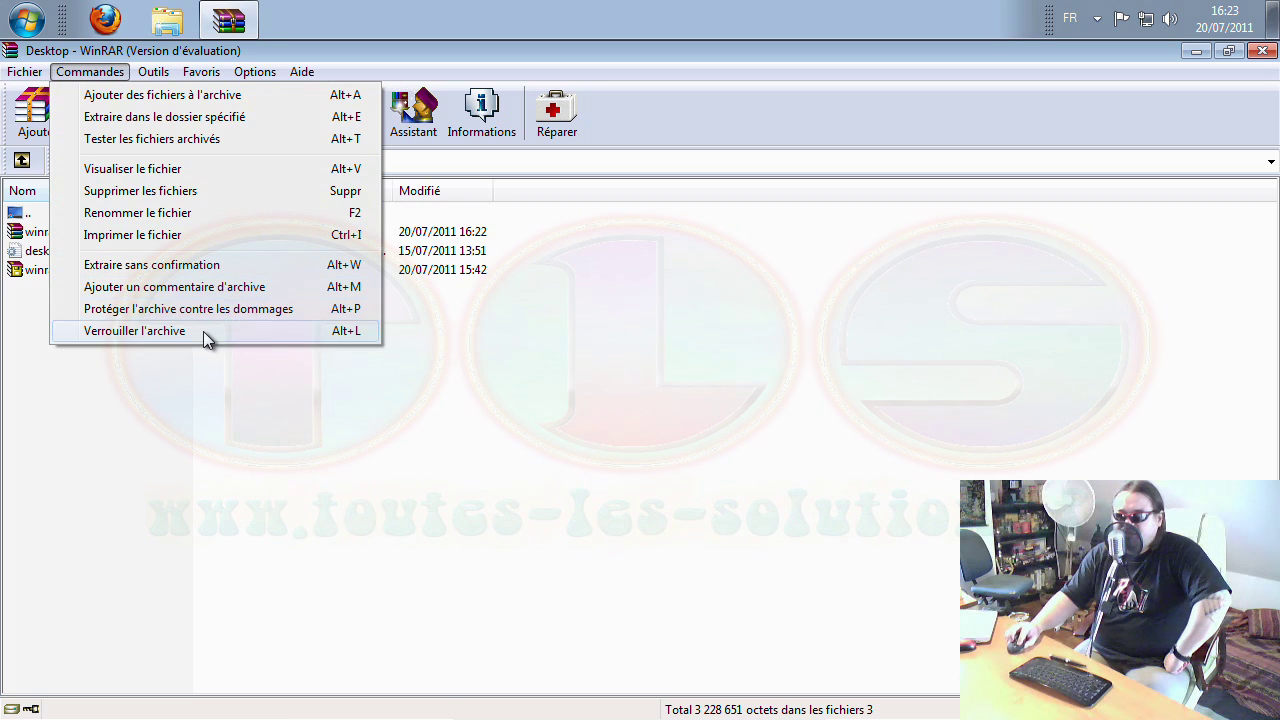
mouse_move(157, 71)
click(172, 96)
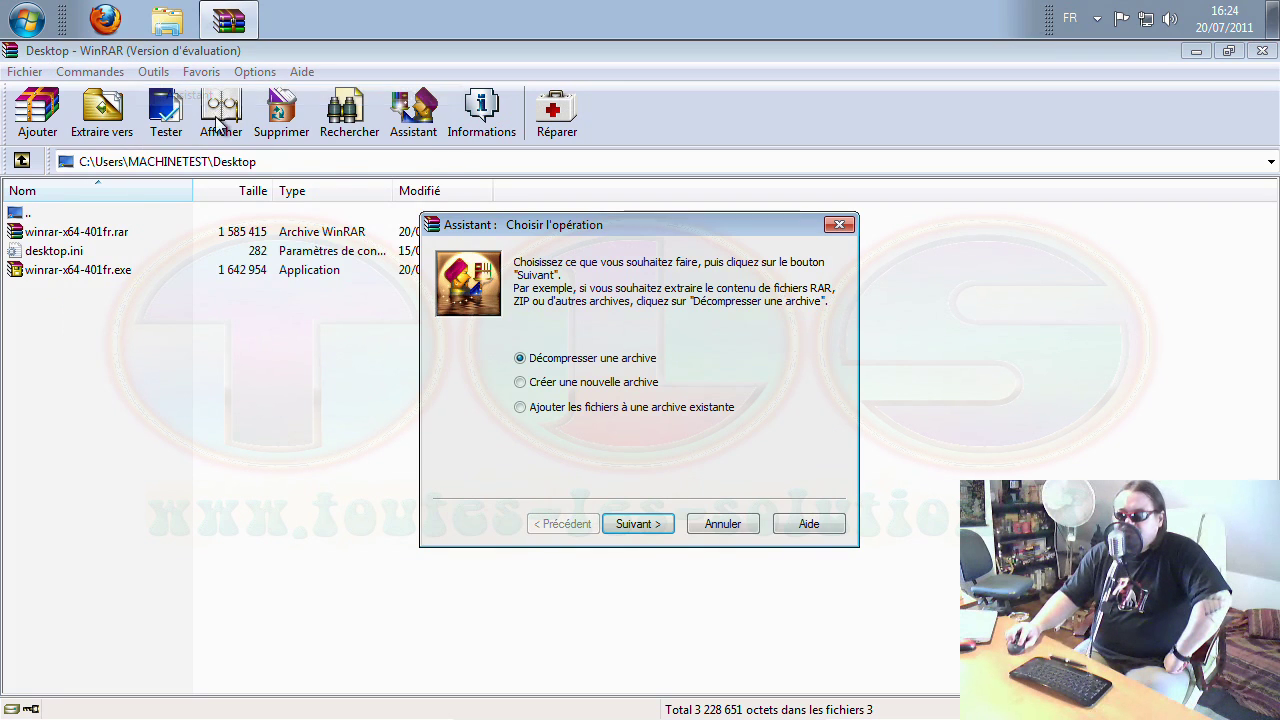
drag(618, 231, 314, 171)
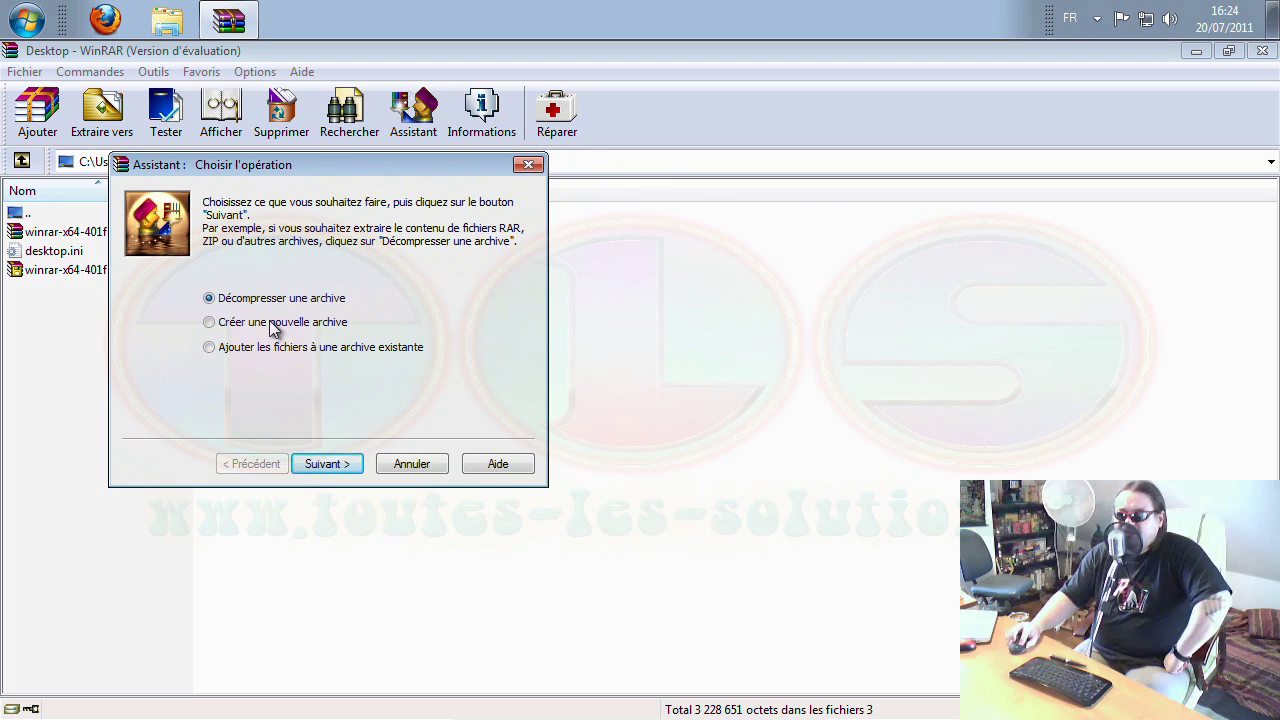
click(324, 463)
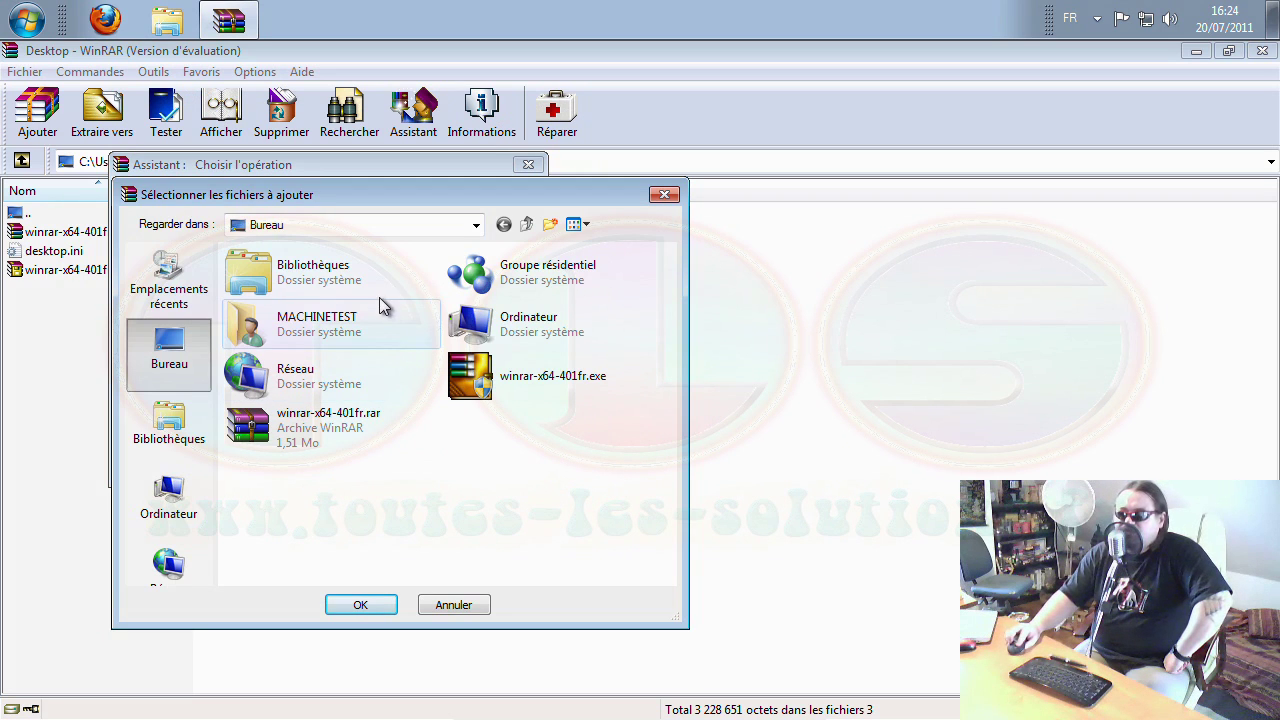
click(543, 383)
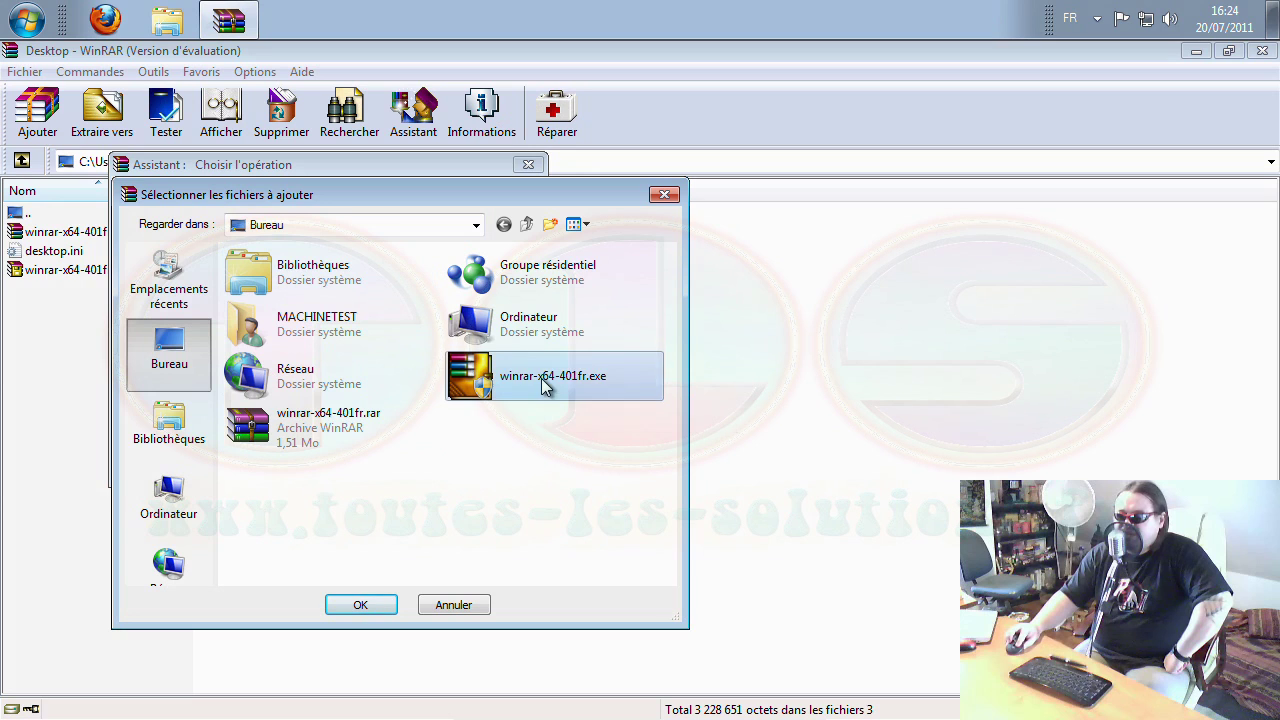
click(360, 606)
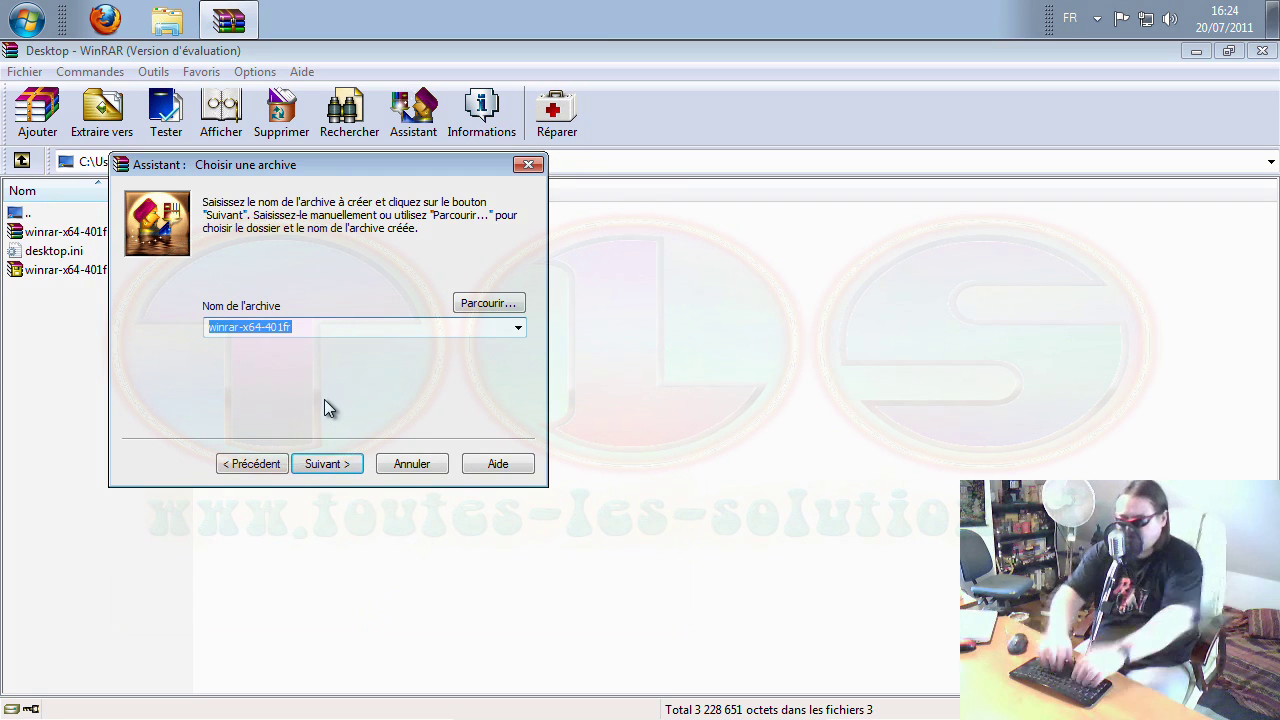
Name the new archive essai and create it as a self-extracting .exe without splitting it into parts.
text(essai)
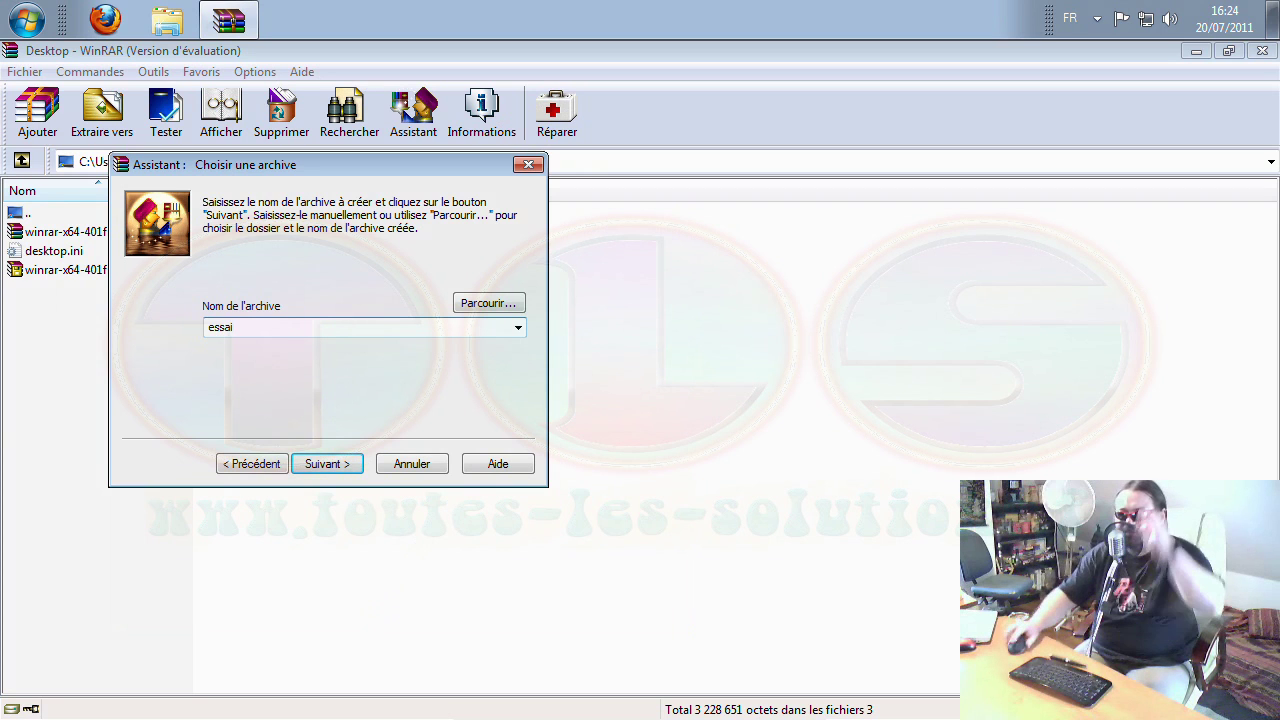
click(348, 472)
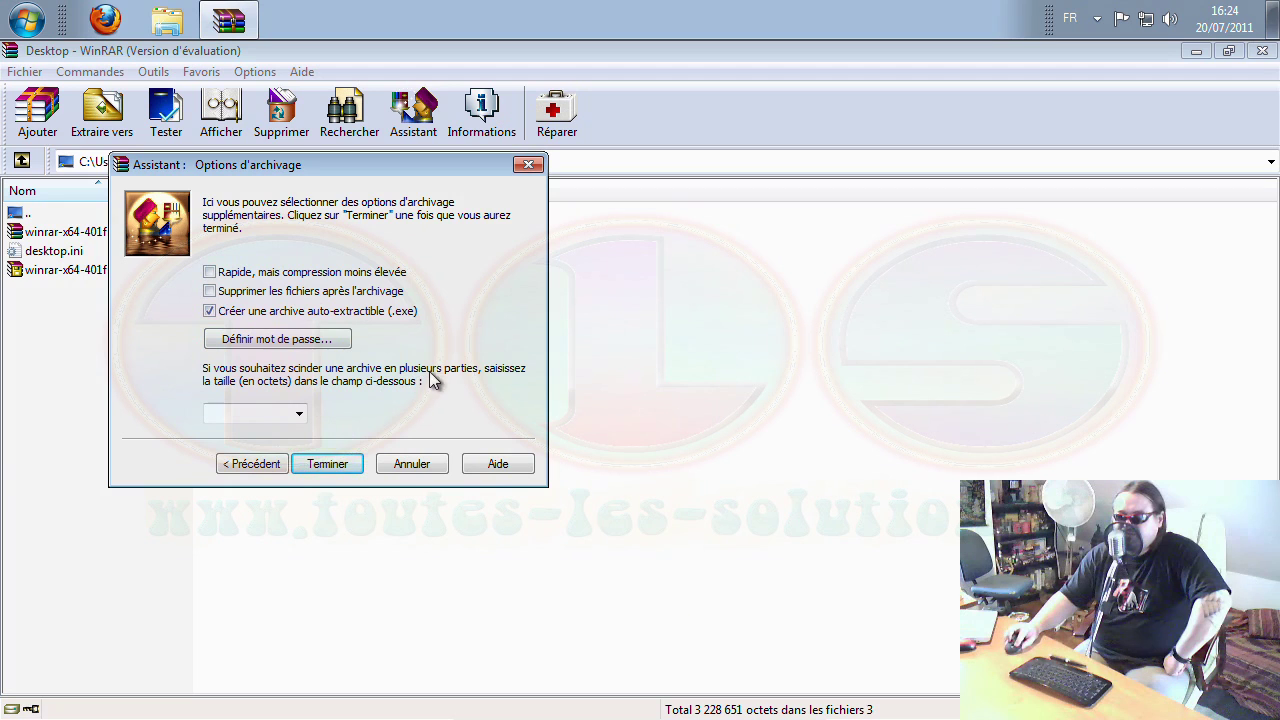
click(299, 414)
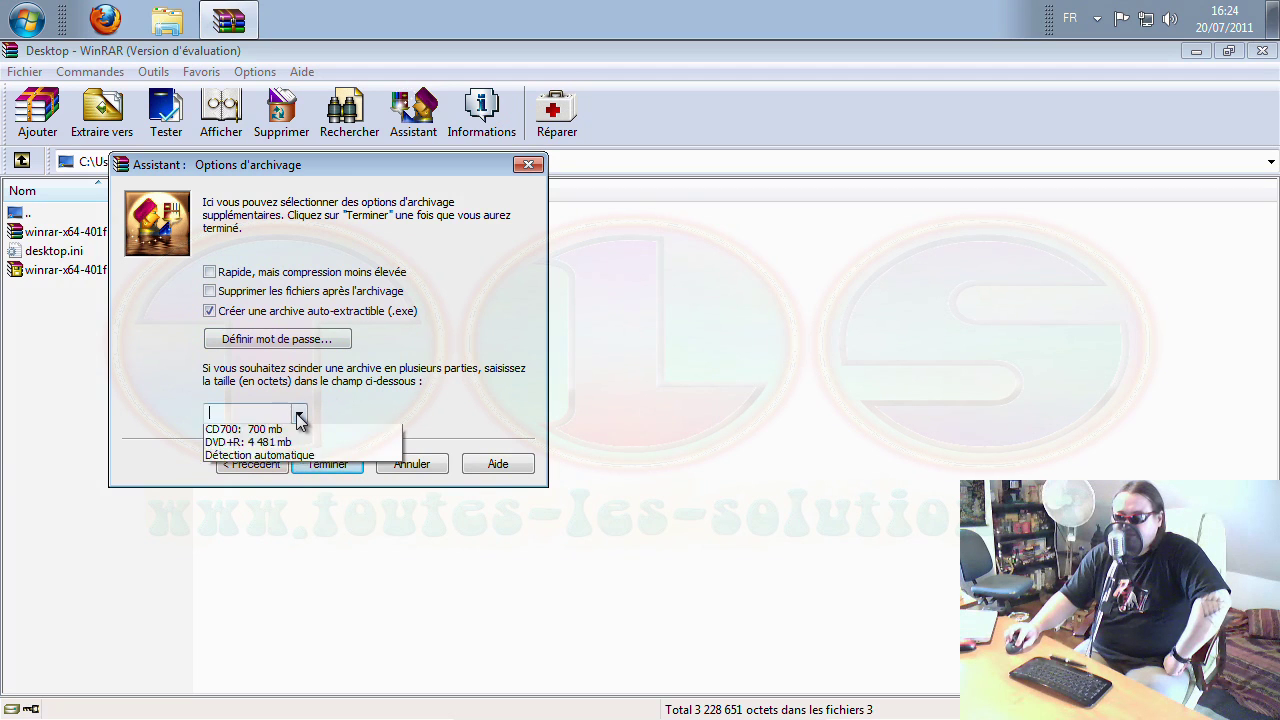
click(299, 414)
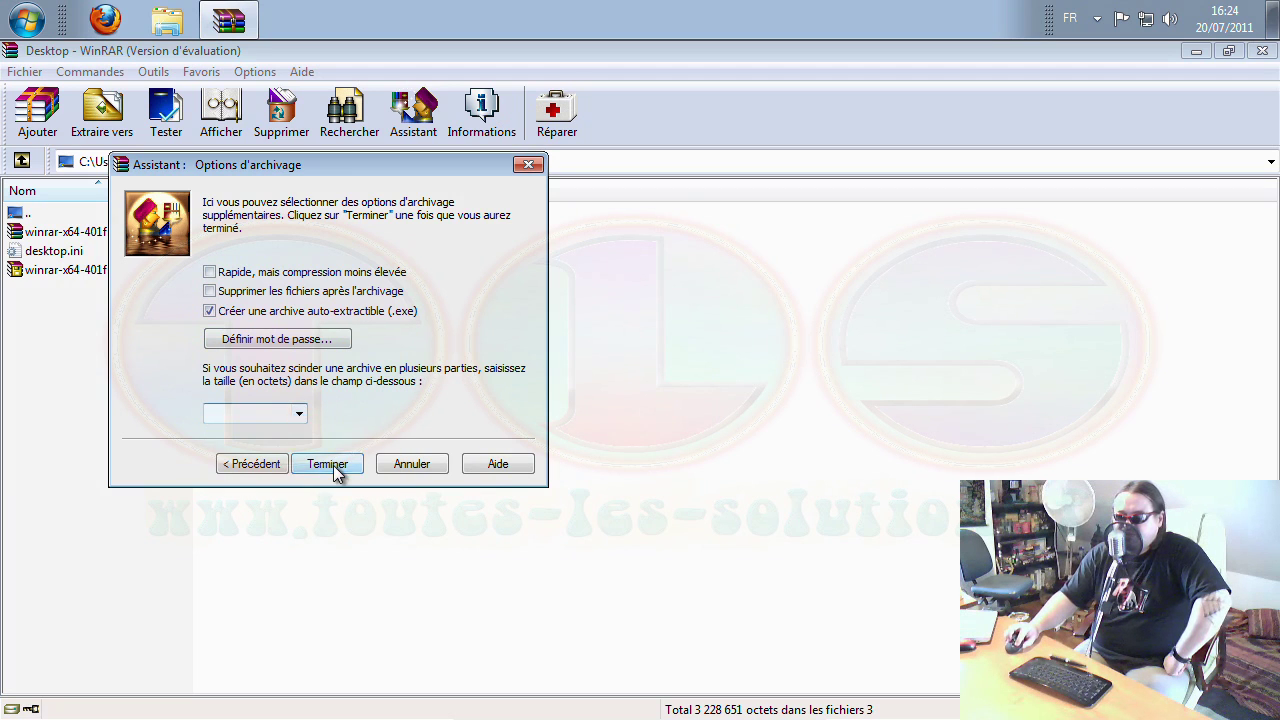
click(334, 468)
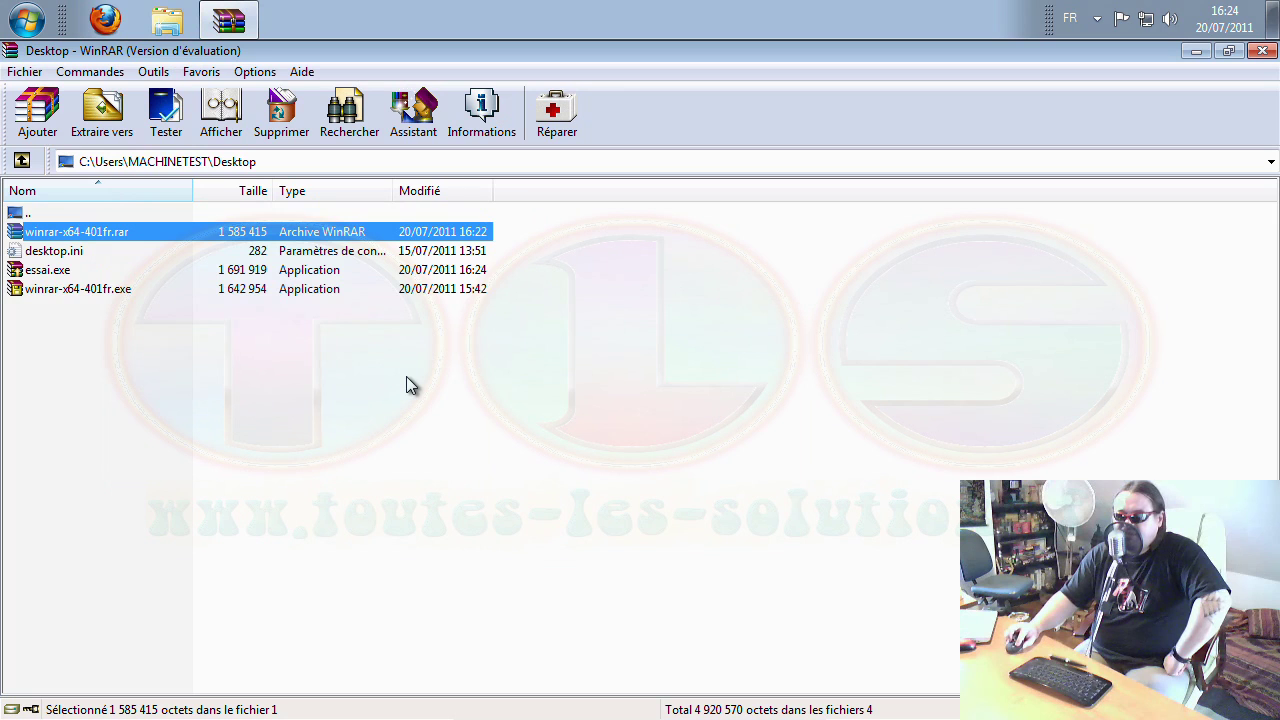
Open the virus scan settings for the winrar-x64-401fr.rar archive.
click(153, 72)
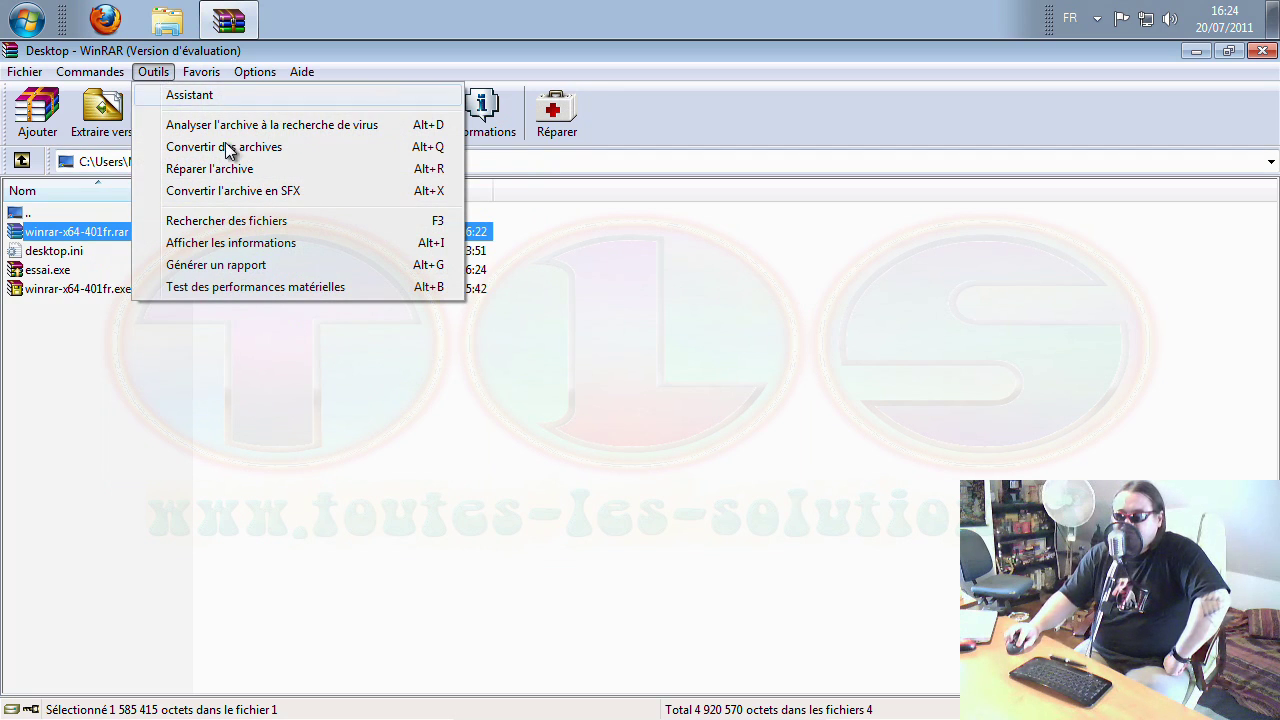
click(237, 394)
click(112, 236)
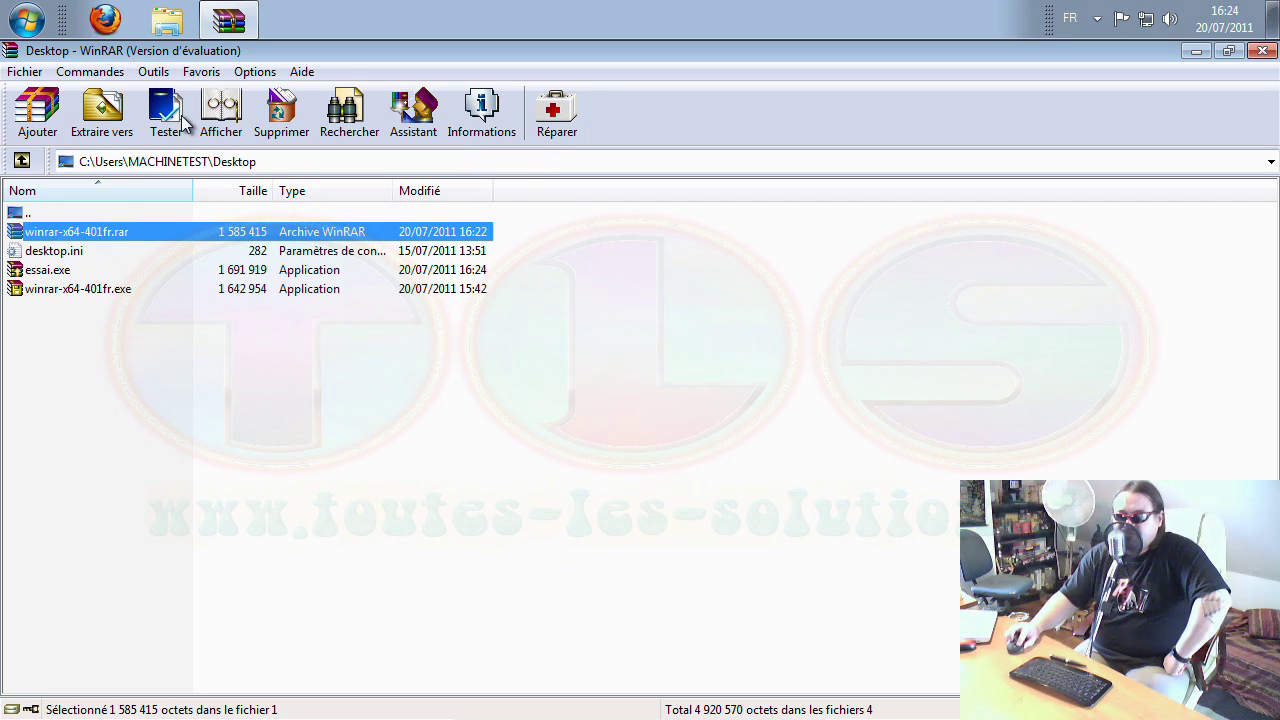
click(199, 78)
mouse_move(156, 69)
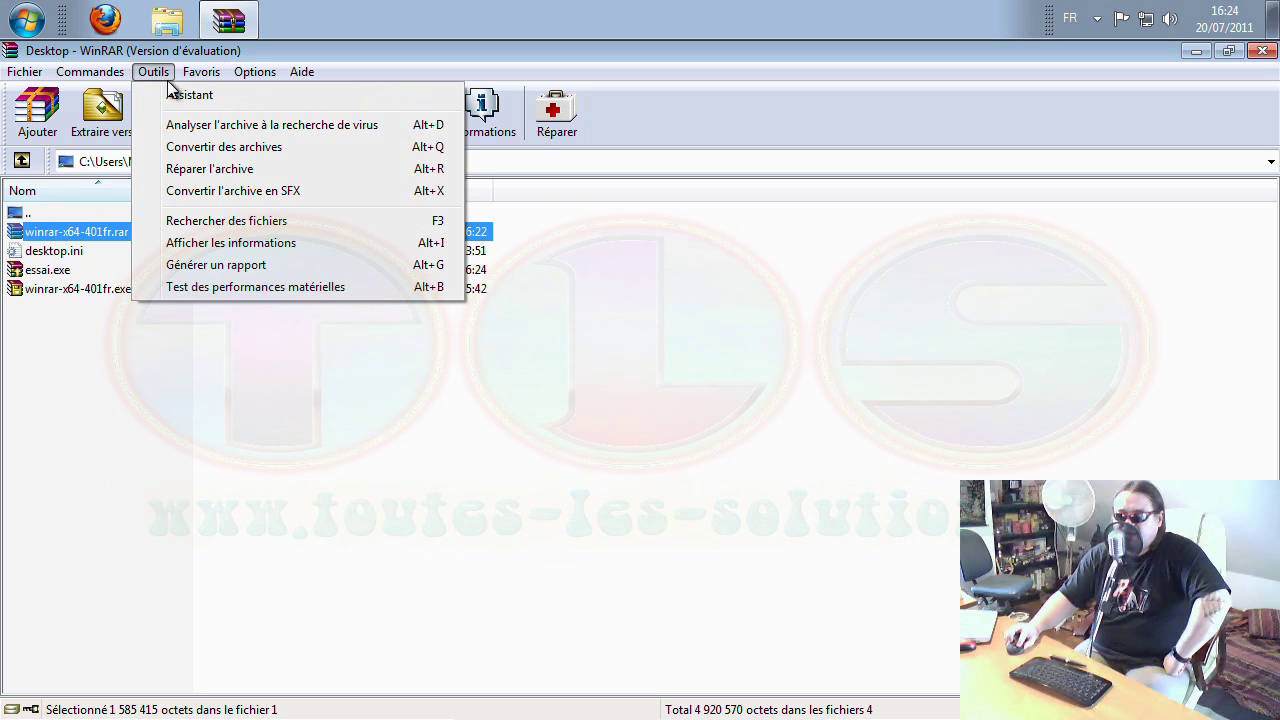
click(206, 123)
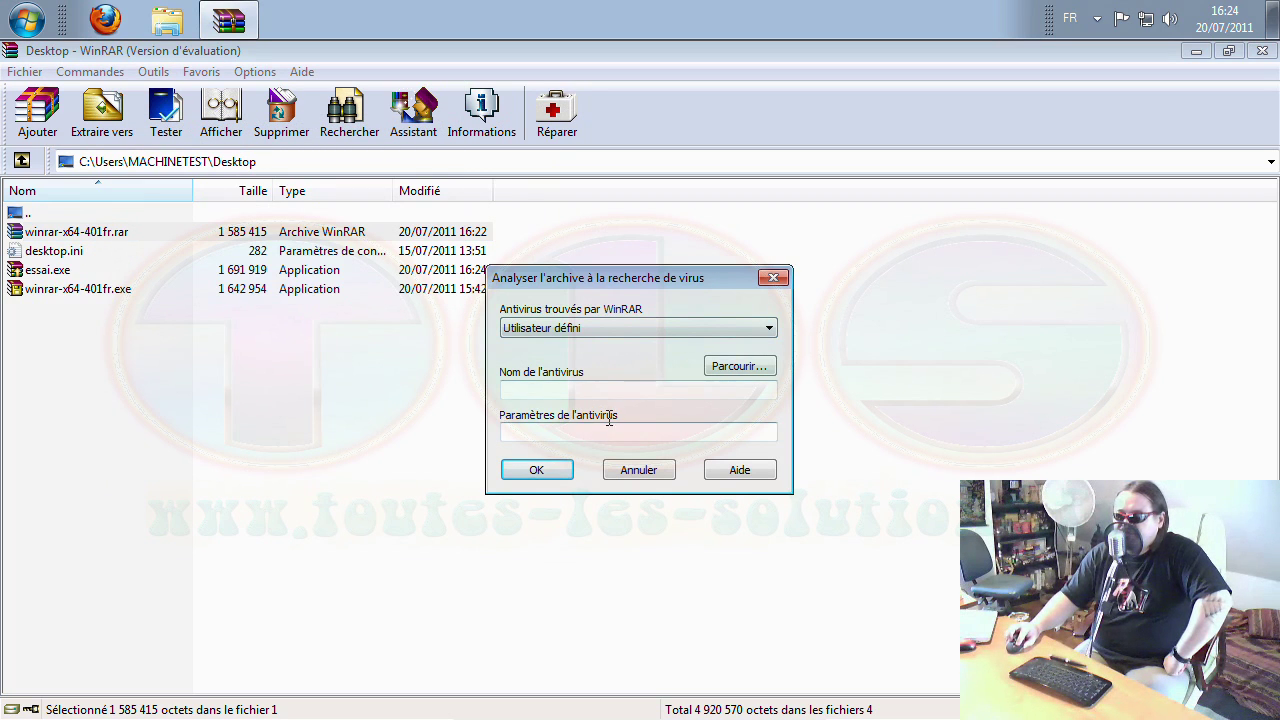
Browse for the antivirus program in the AVAST Software\Avast folder under Programmes on drive C:.
click(737, 368)
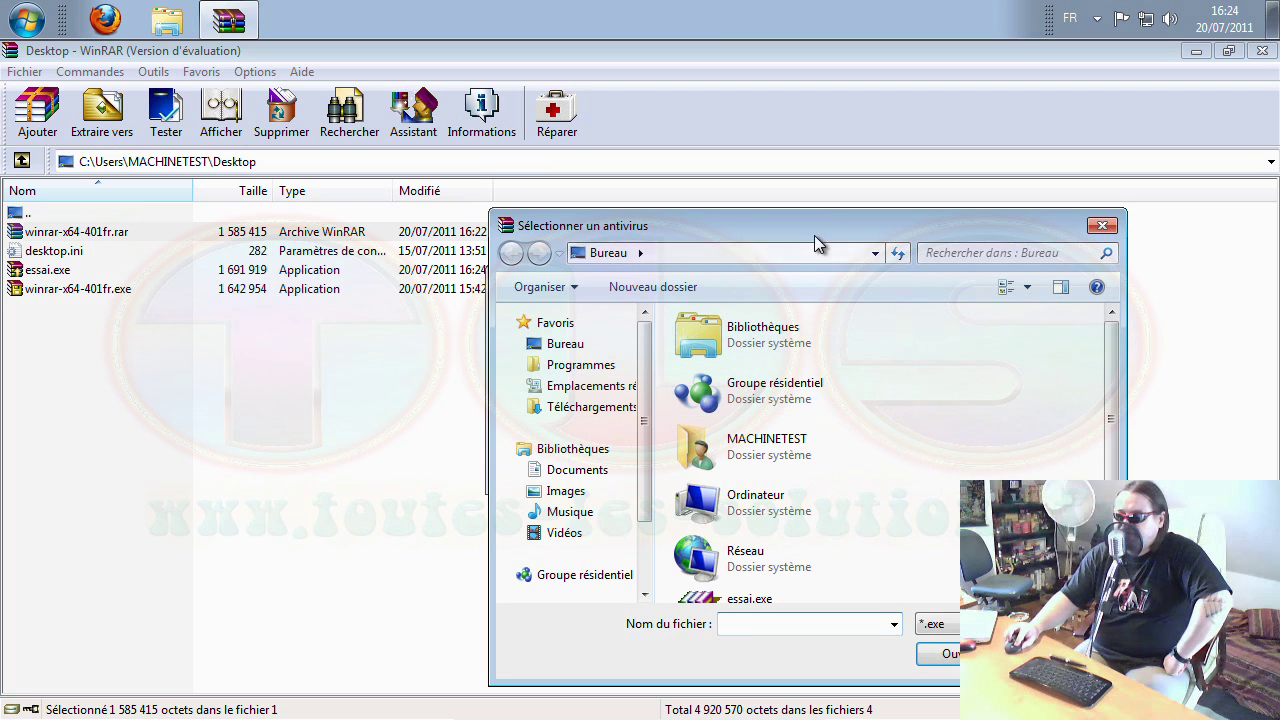
double_click(445, 390)
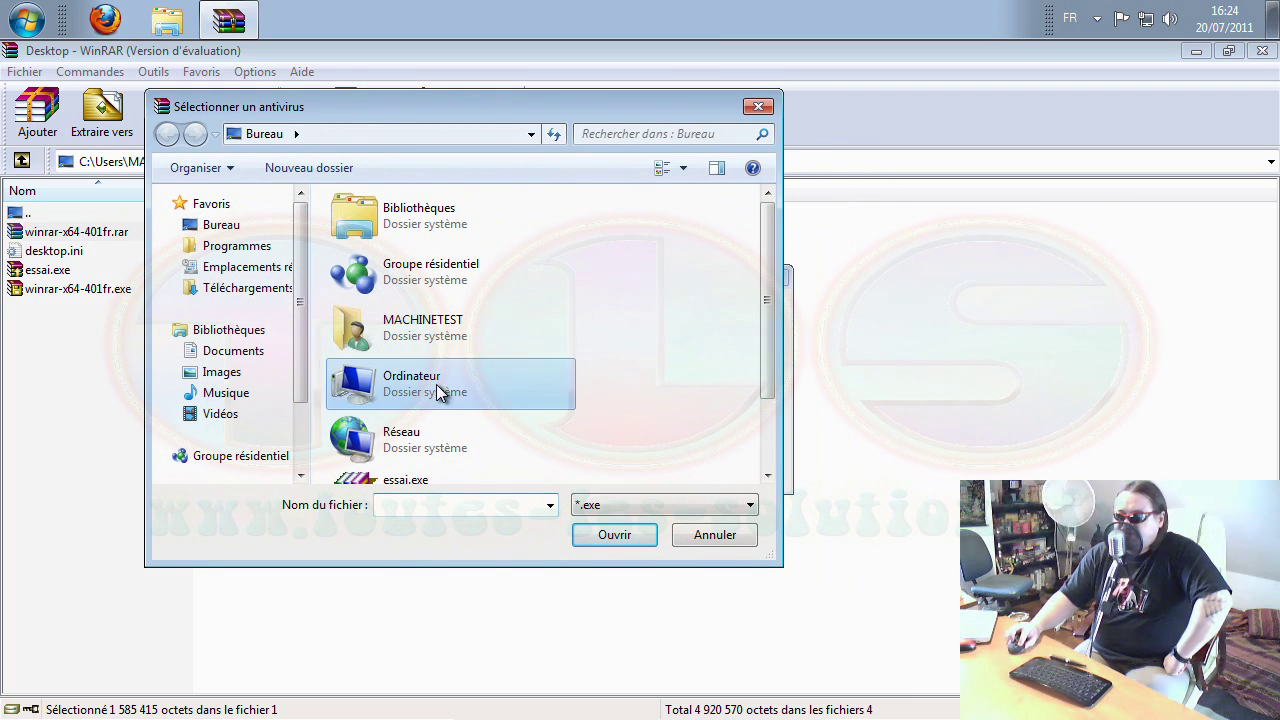
double_click(458, 255)
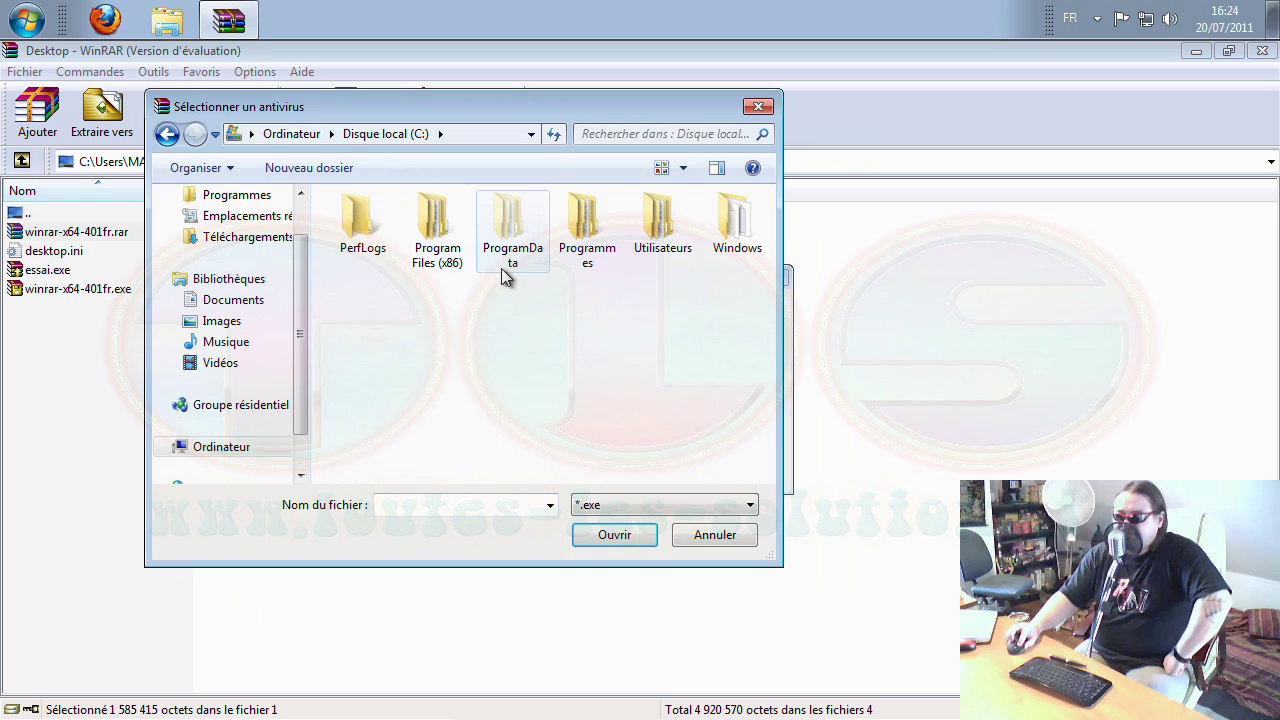
double_click(588, 231)
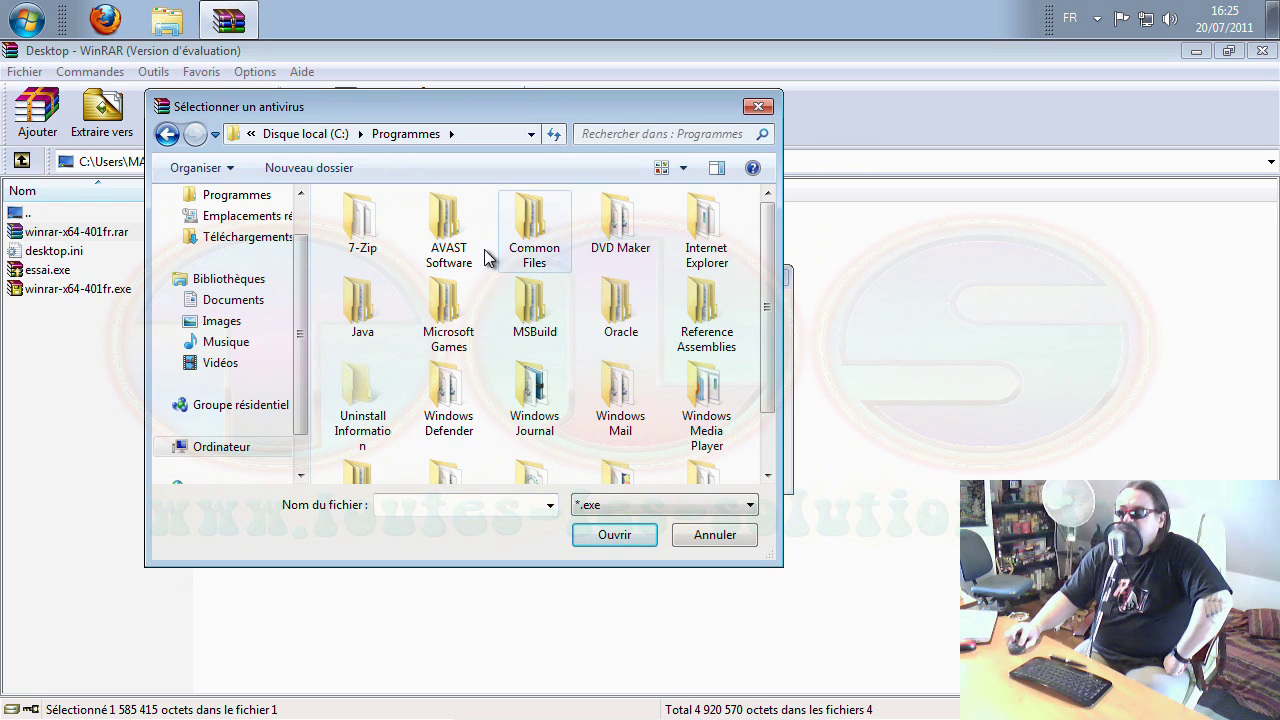
double_click(449, 228)
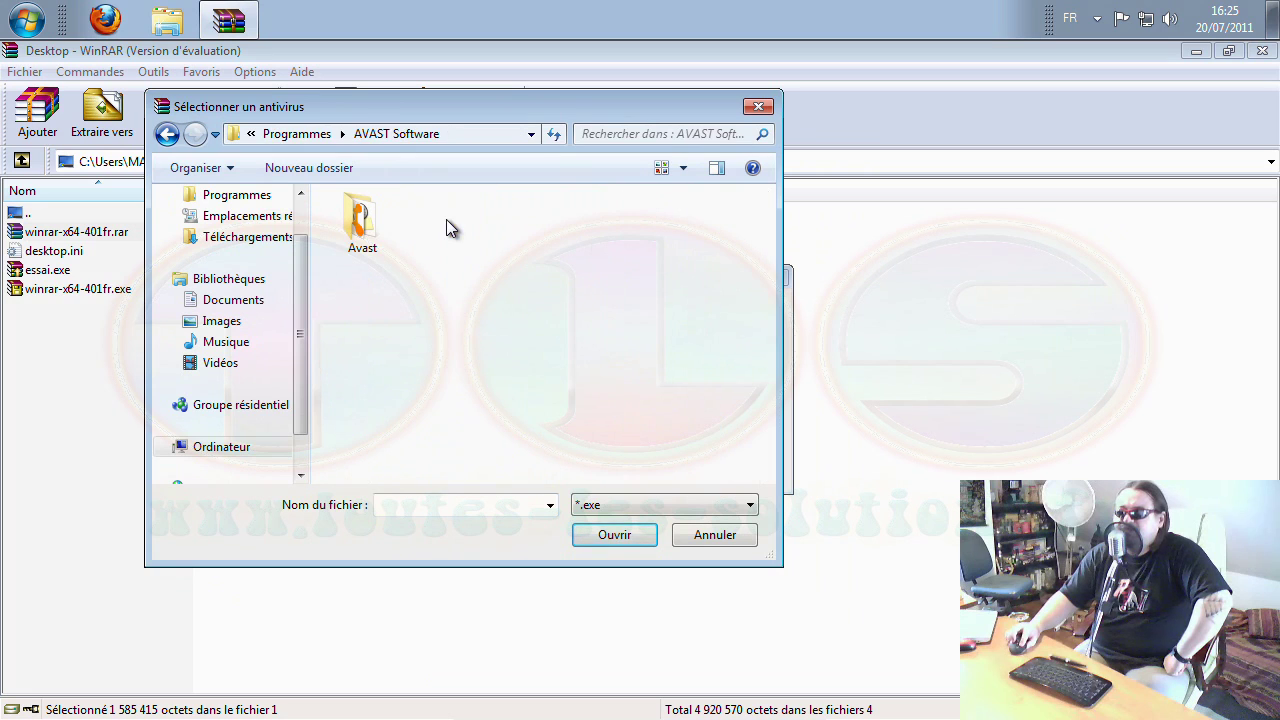
double_click(366, 226)
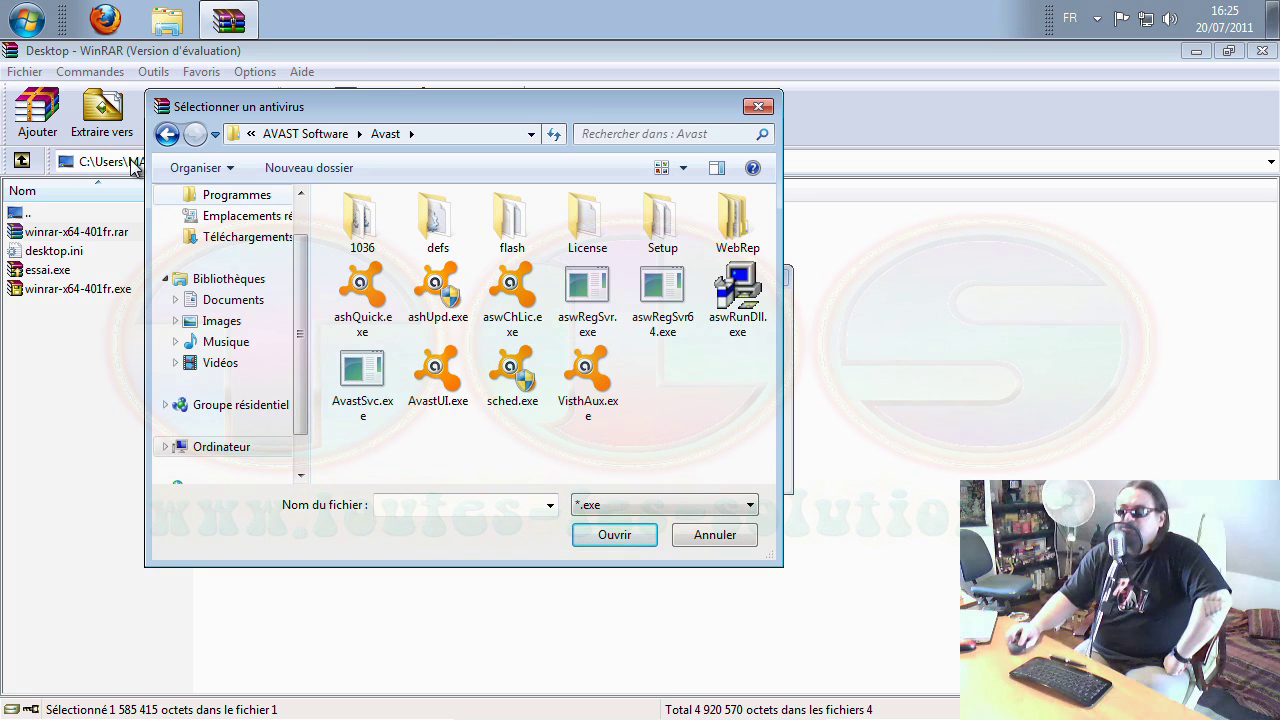
Check the target executable in the properties of the avast! Free Antivirus shortcut and close them without changes.
click(27, 20)
click(160, 458)
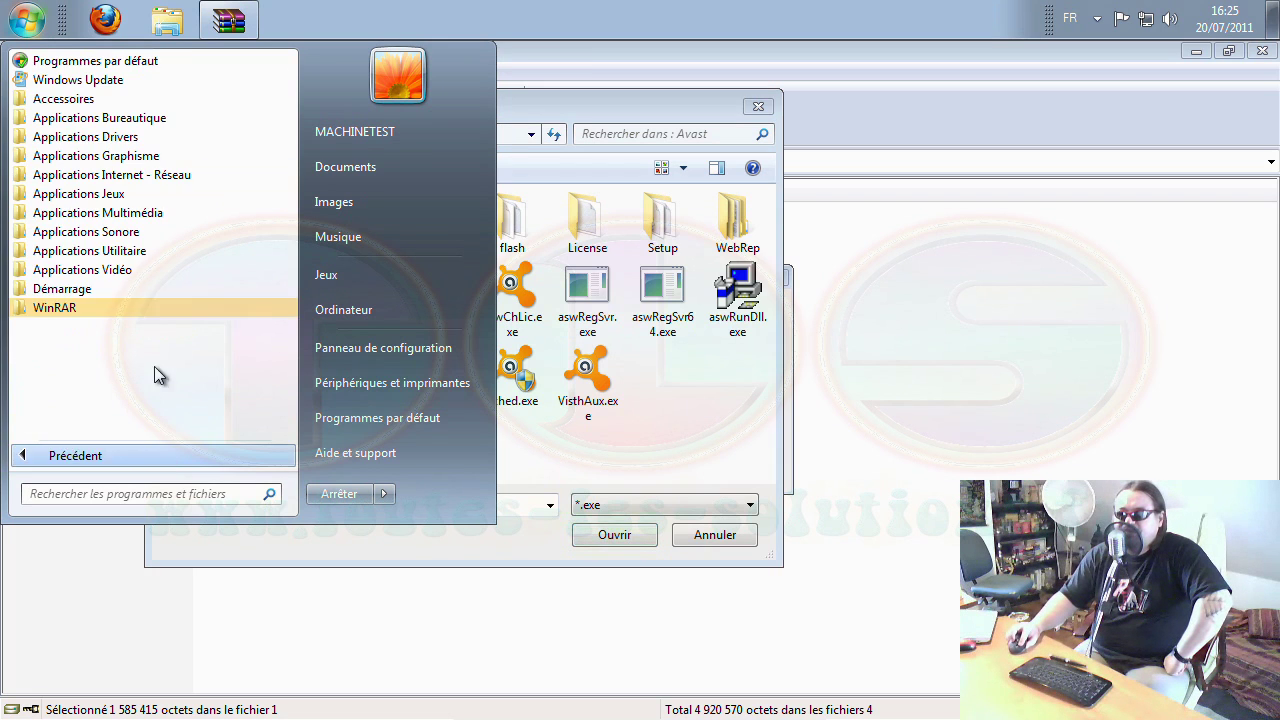
click(156, 251)
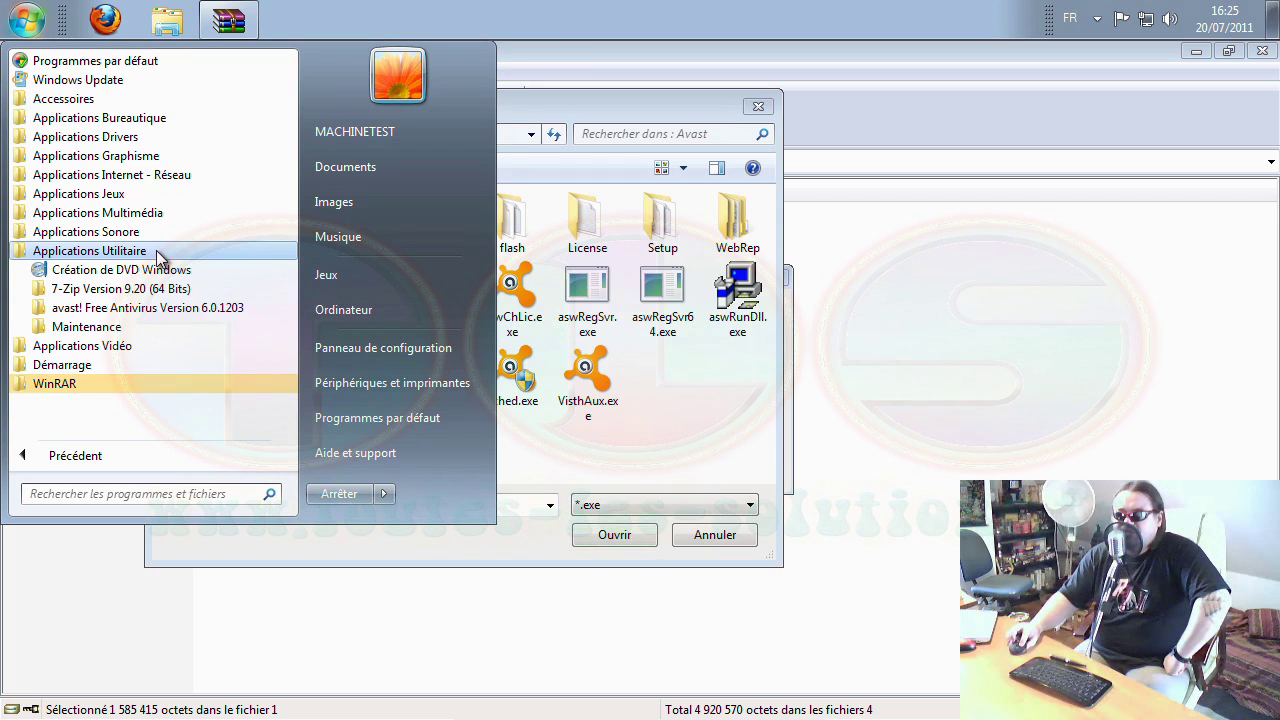
click(156, 308)
right_click(159, 329)
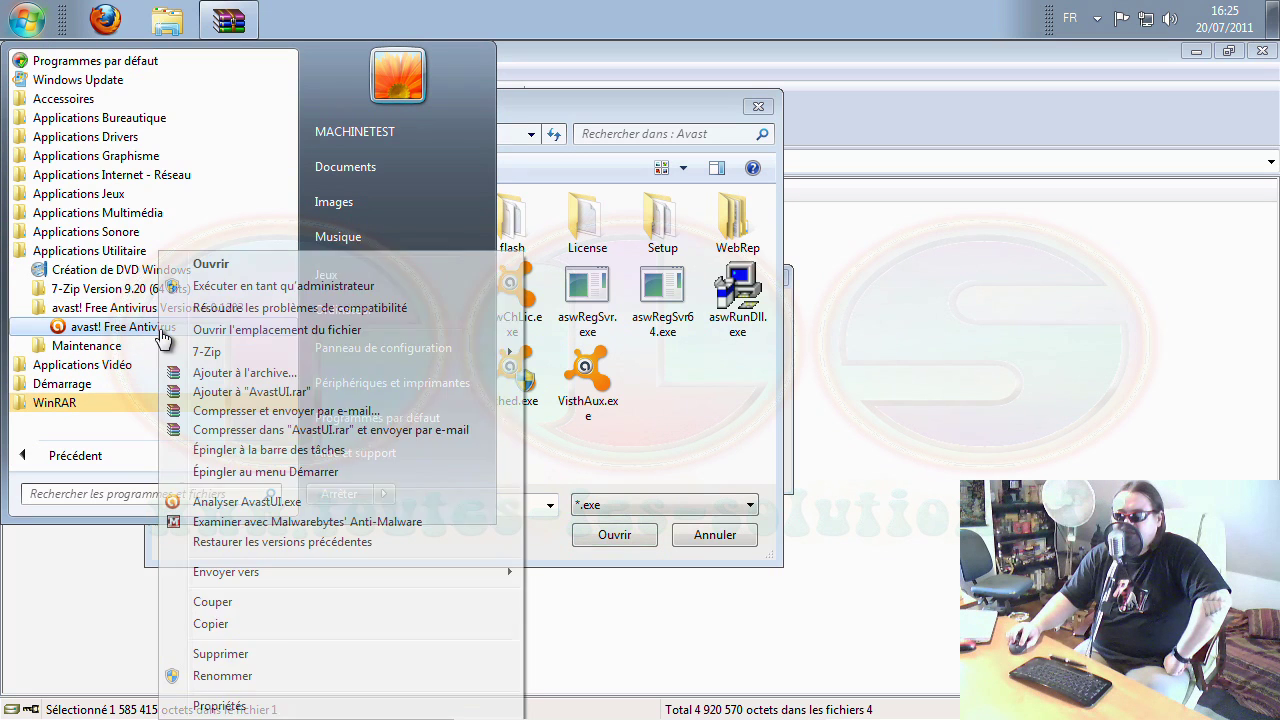
click(268, 706)
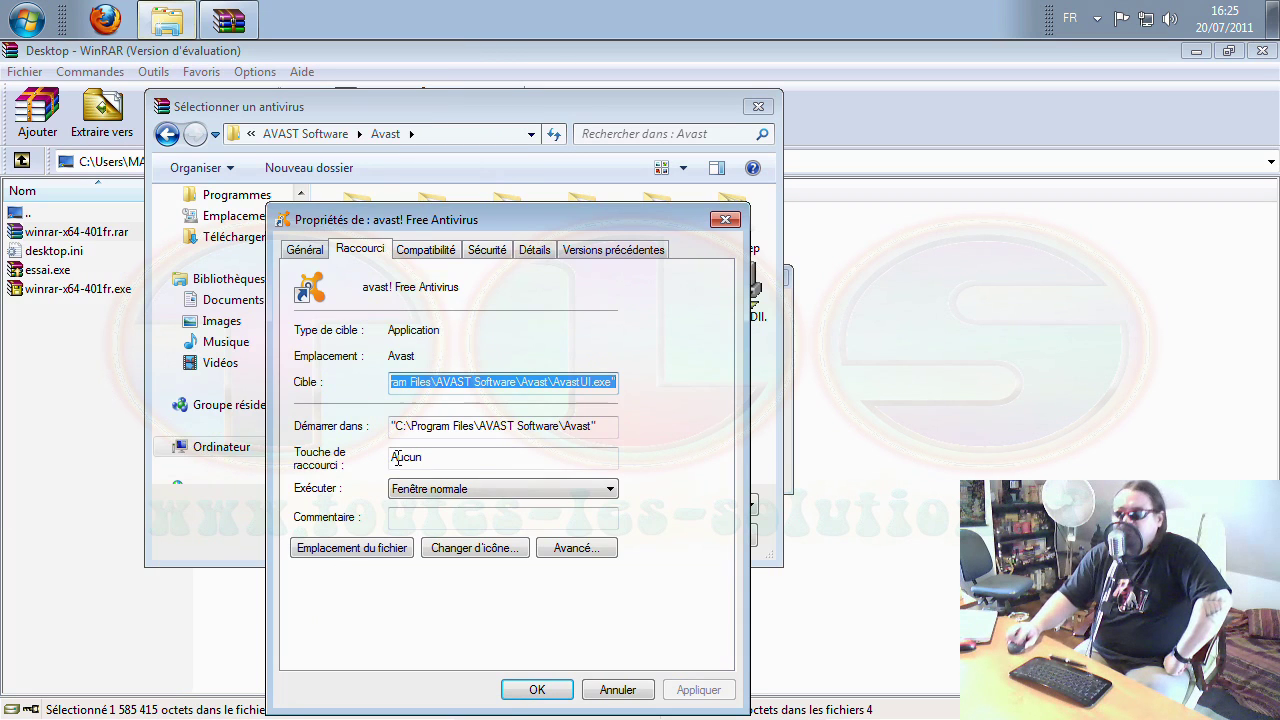
drag(594, 383, 615, 385)
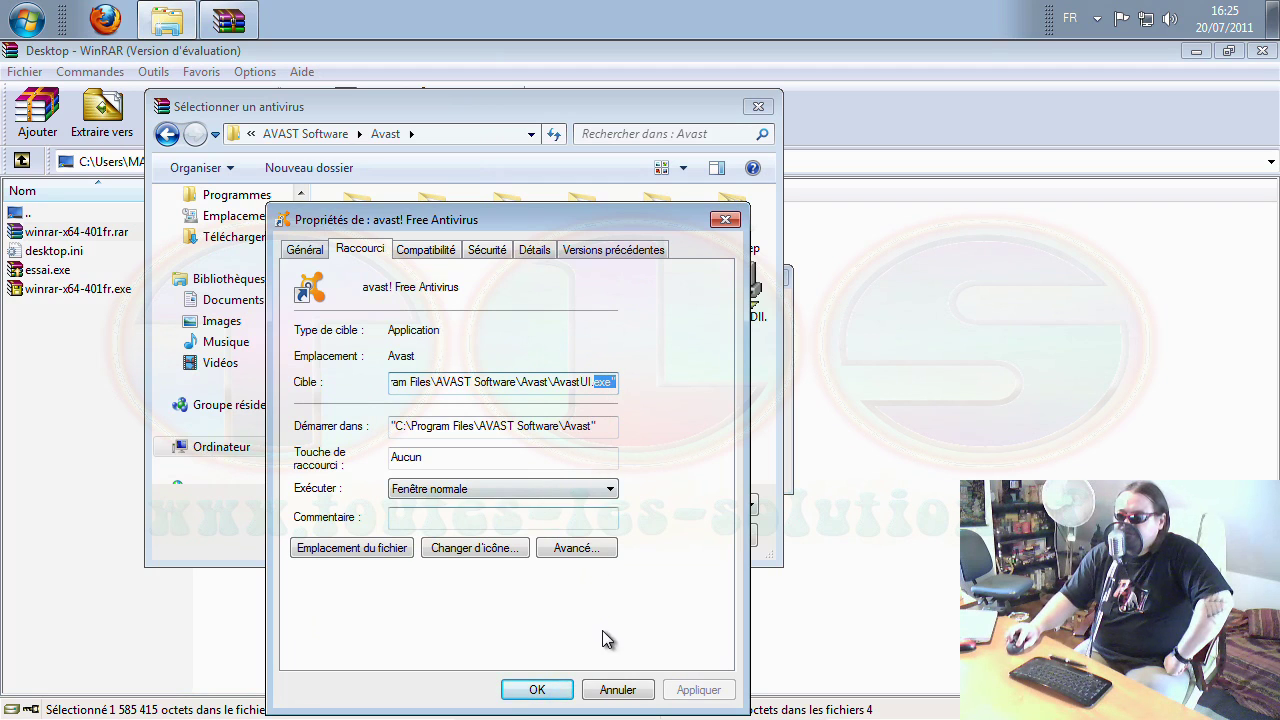
click(617, 690)
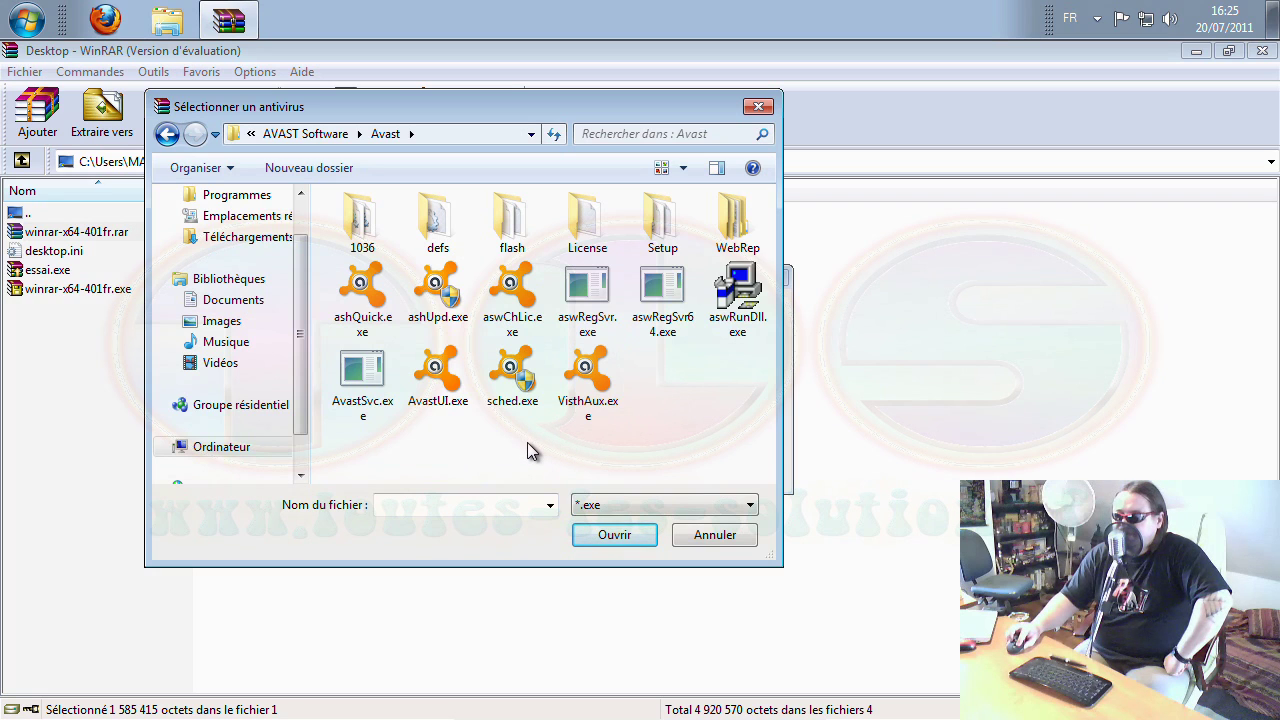
Scan the archive with AvastUI.exe as the antivirus program and close the avast! window.
double_click(437, 378)
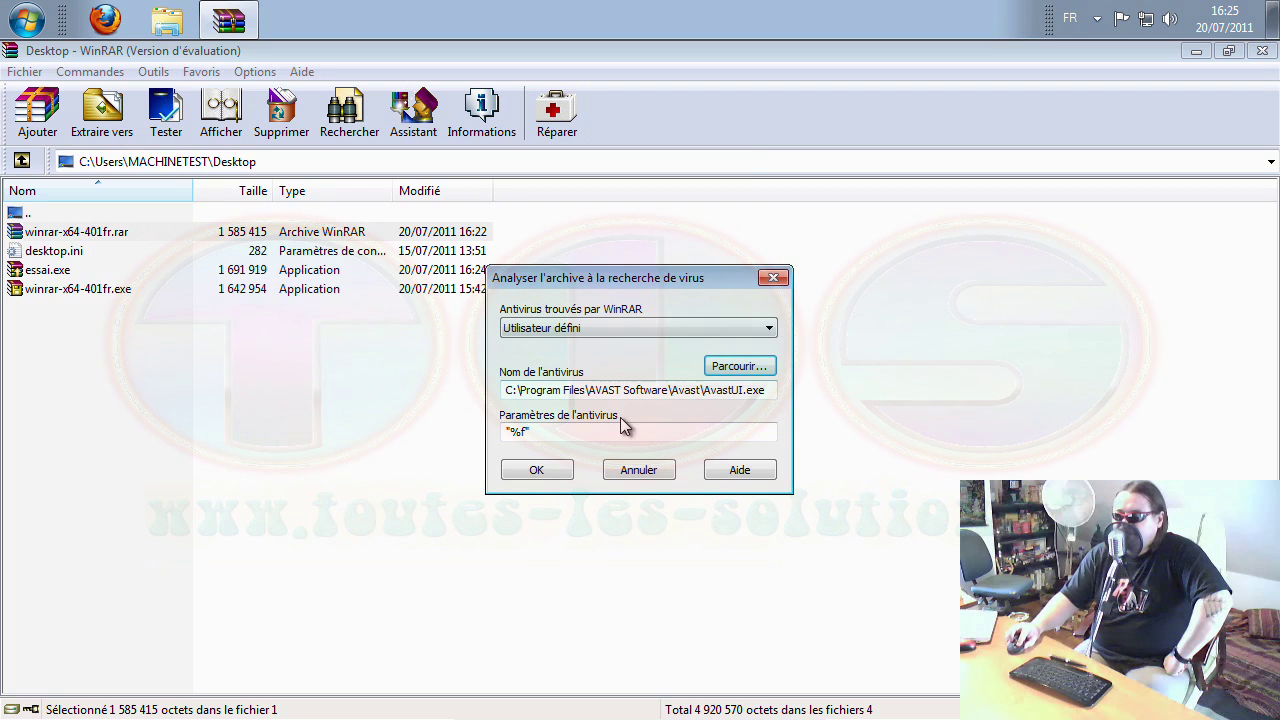
click(544, 478)
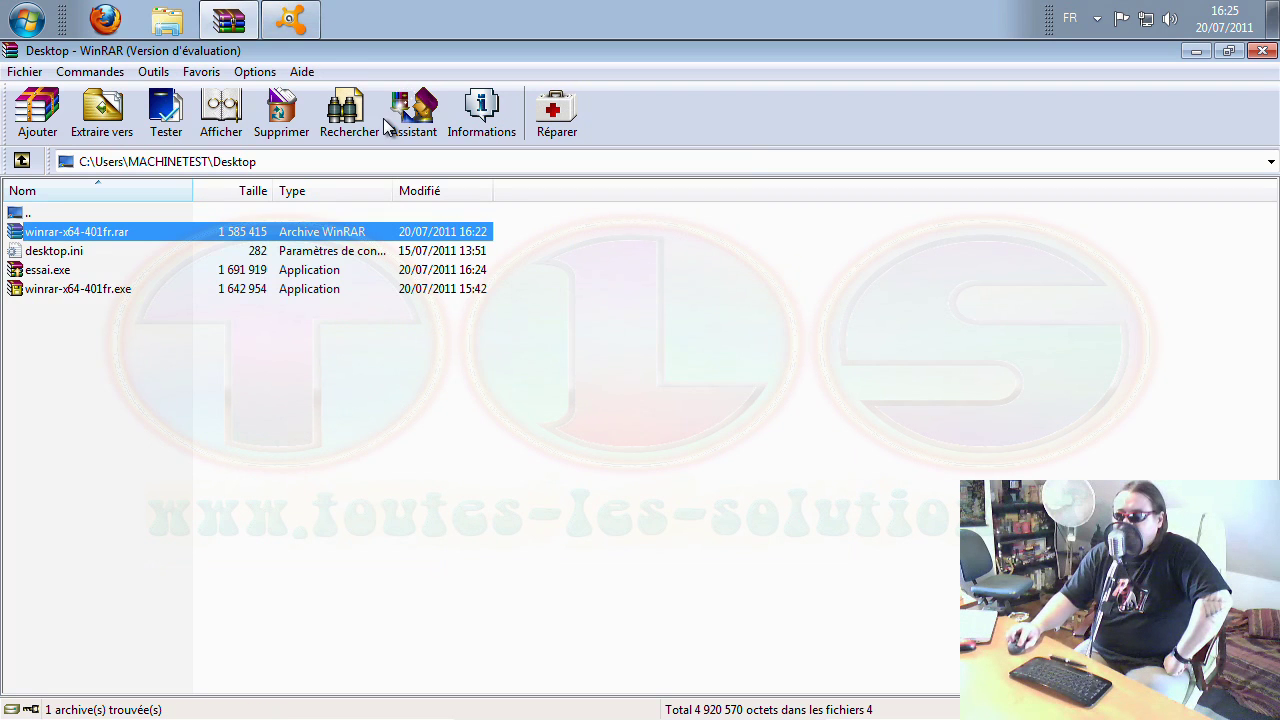
click(300, 30)
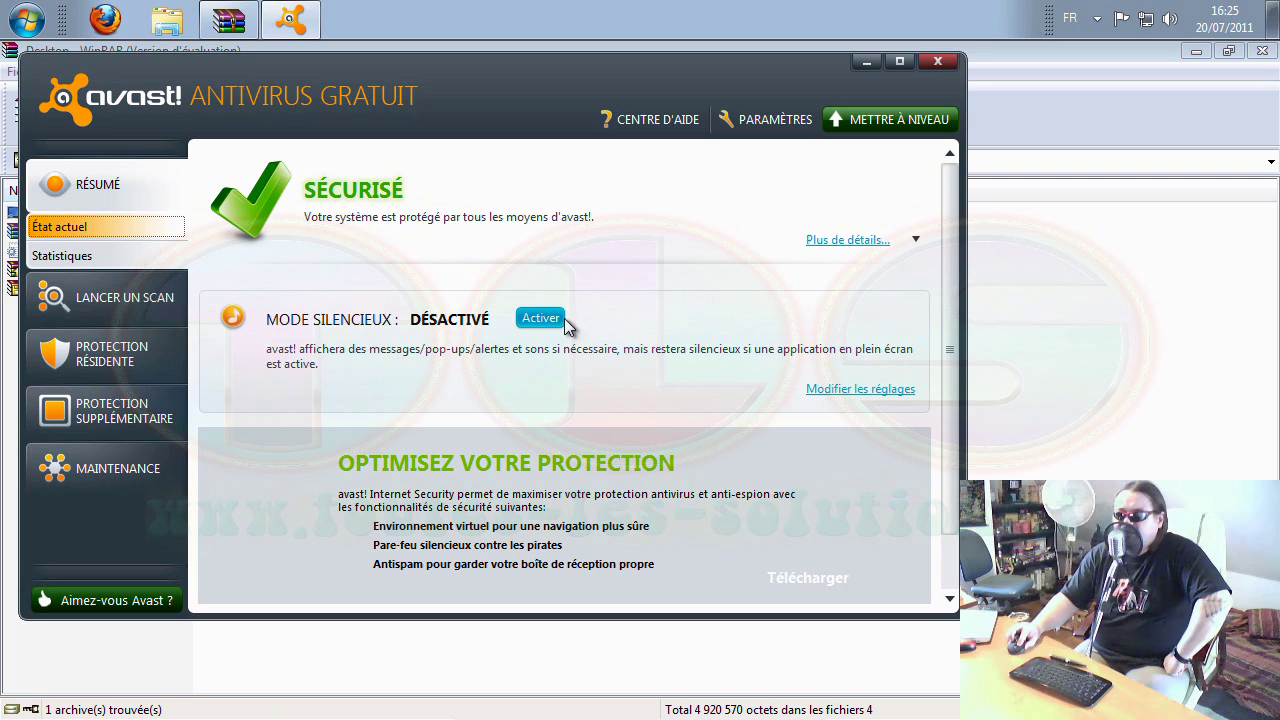
click(938, 62)
View the archive conversion settings, cancel them, and look over the other available archive tools.
click(160, 73)
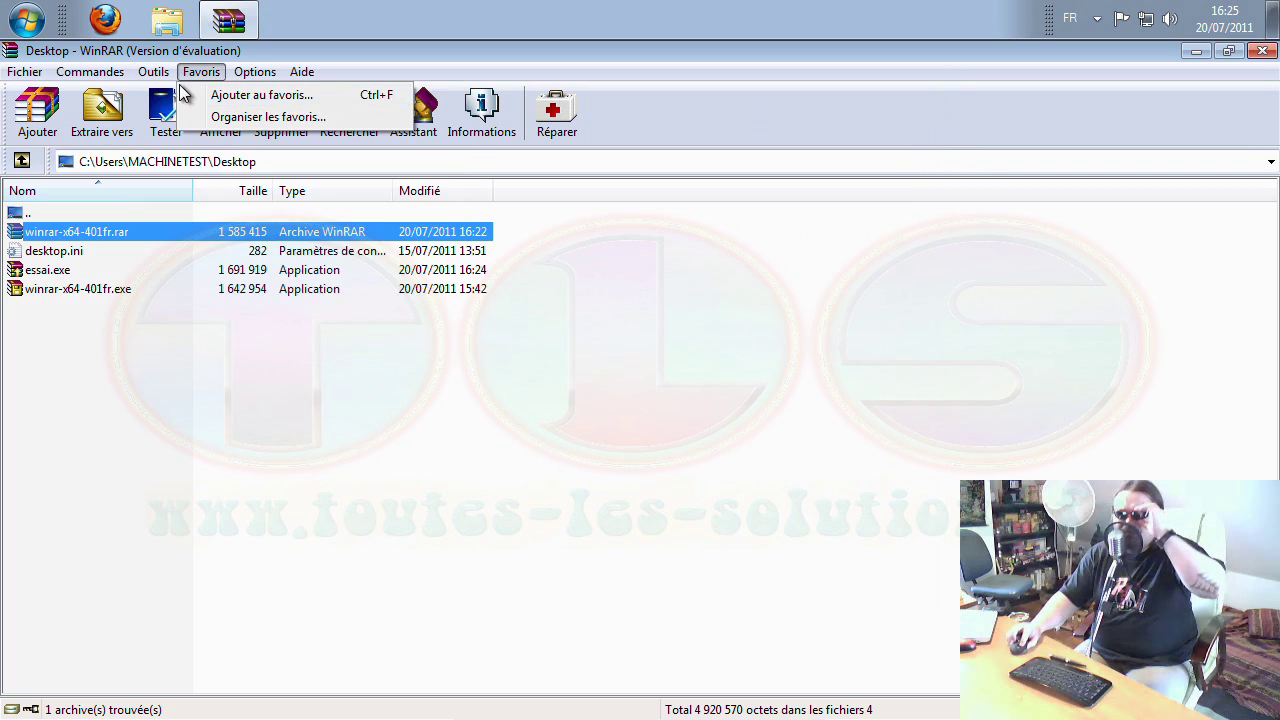
click(199, 149)
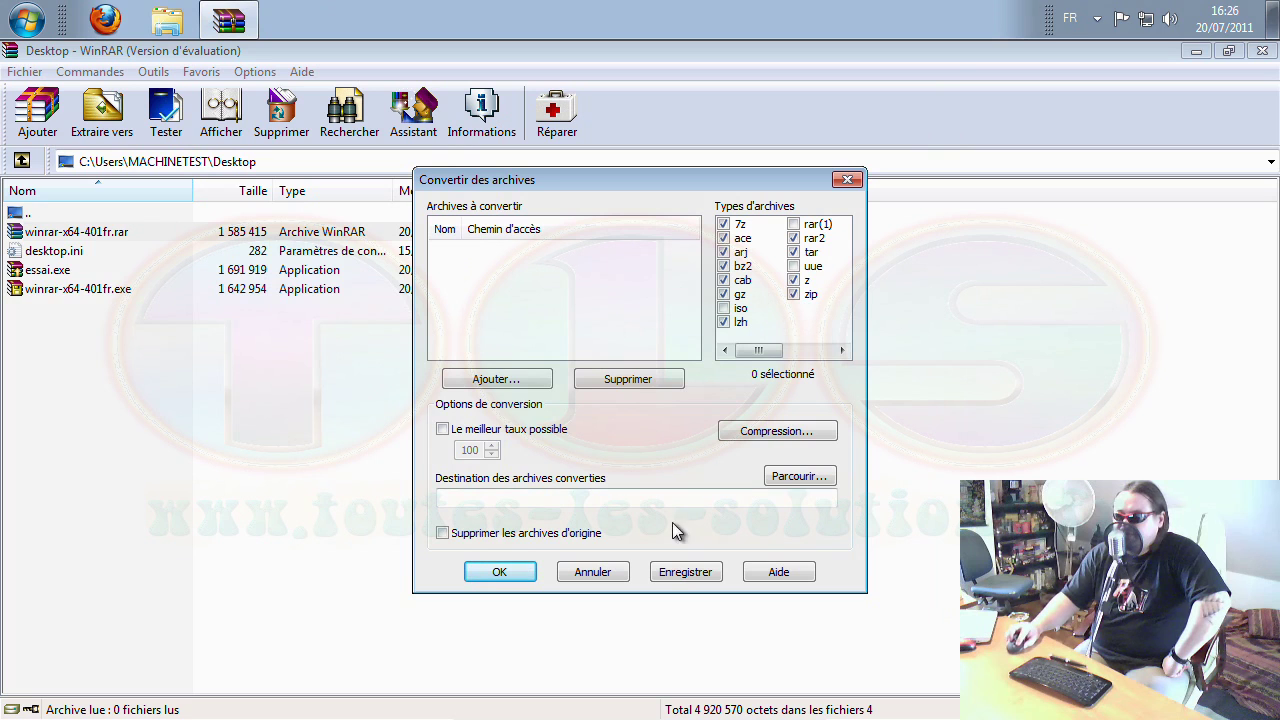
click(603, 578)
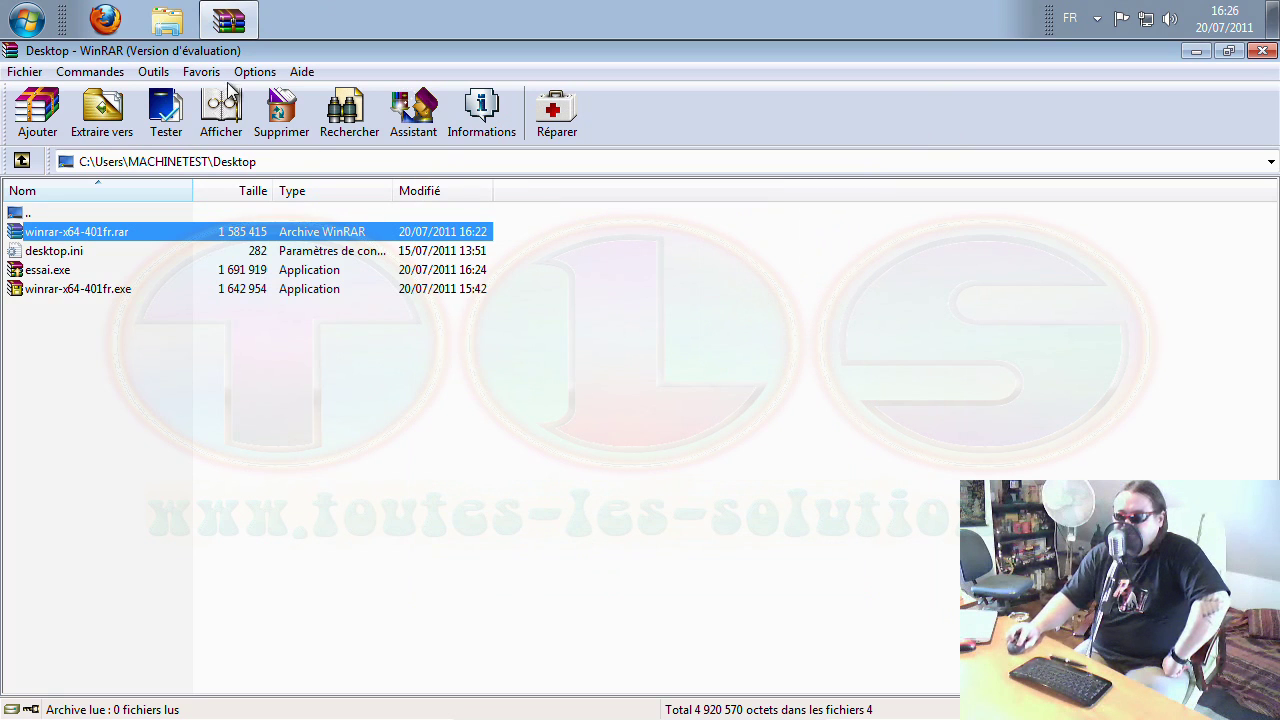
click(154, 72)
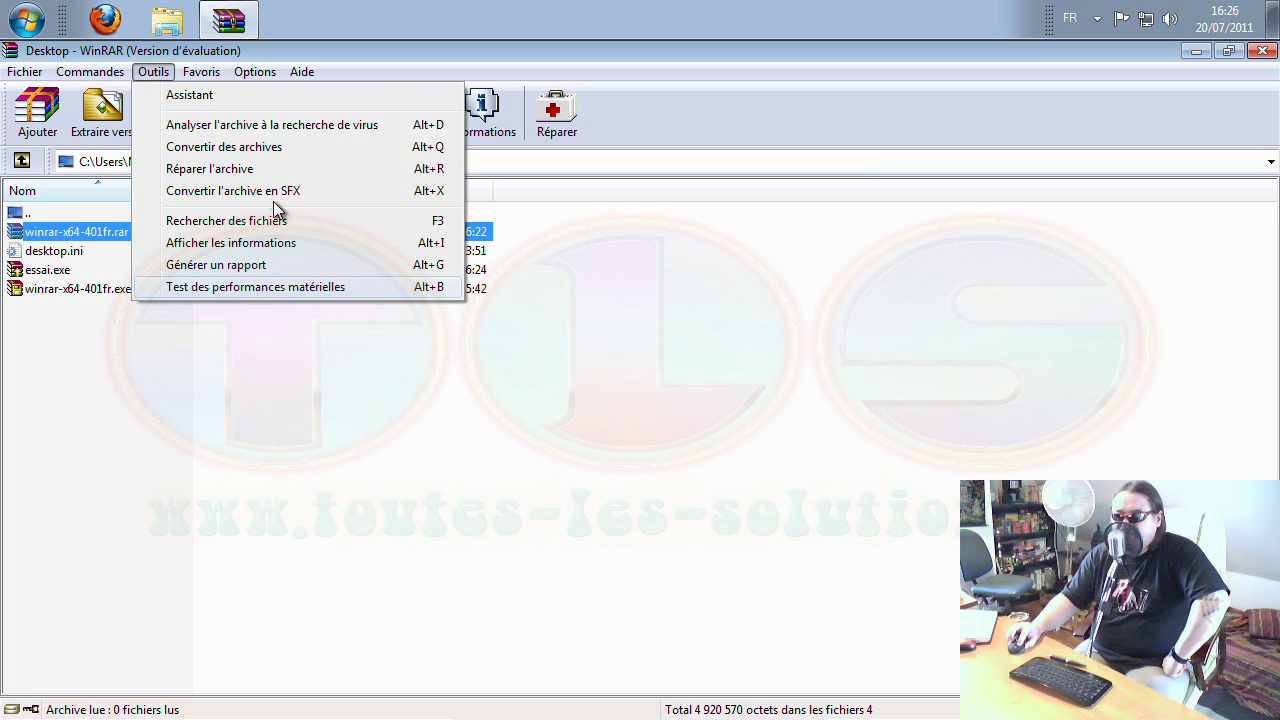
Examine the general, compression, path, file list, viewer, security and integration settings of WinRAR, then close the configuration.
mouse_move(211, 80)
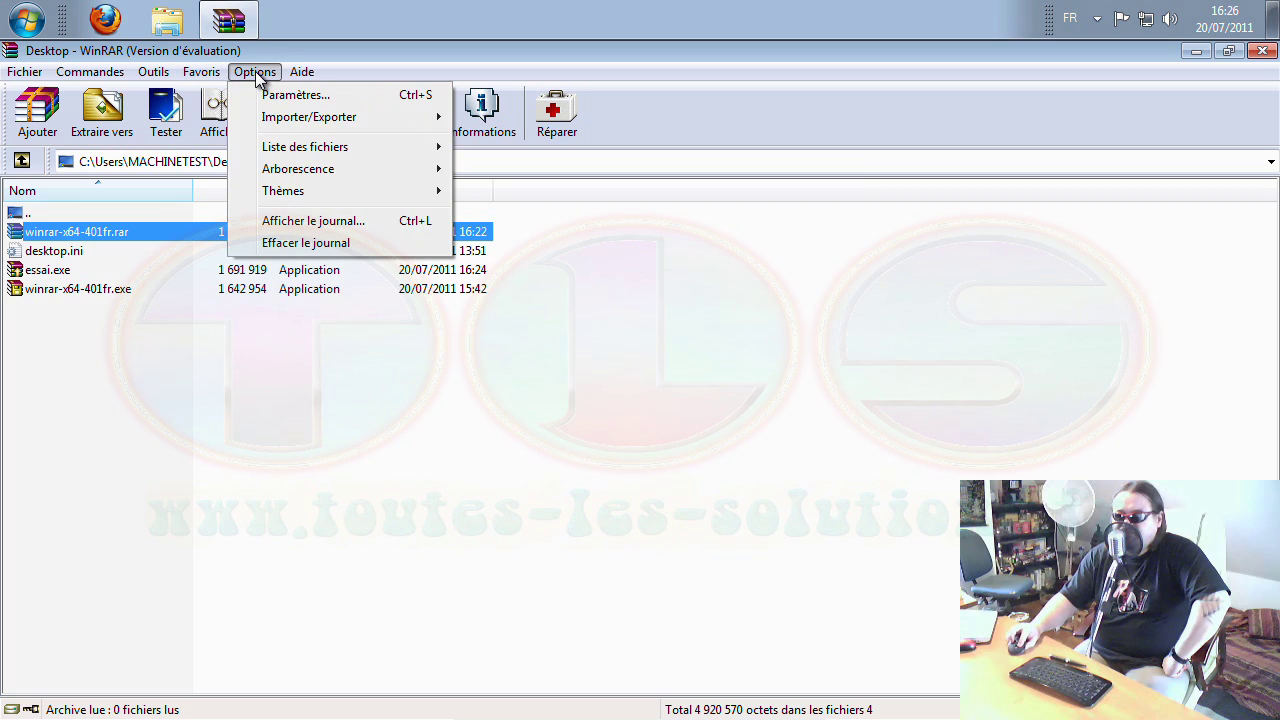
click(276, 93)
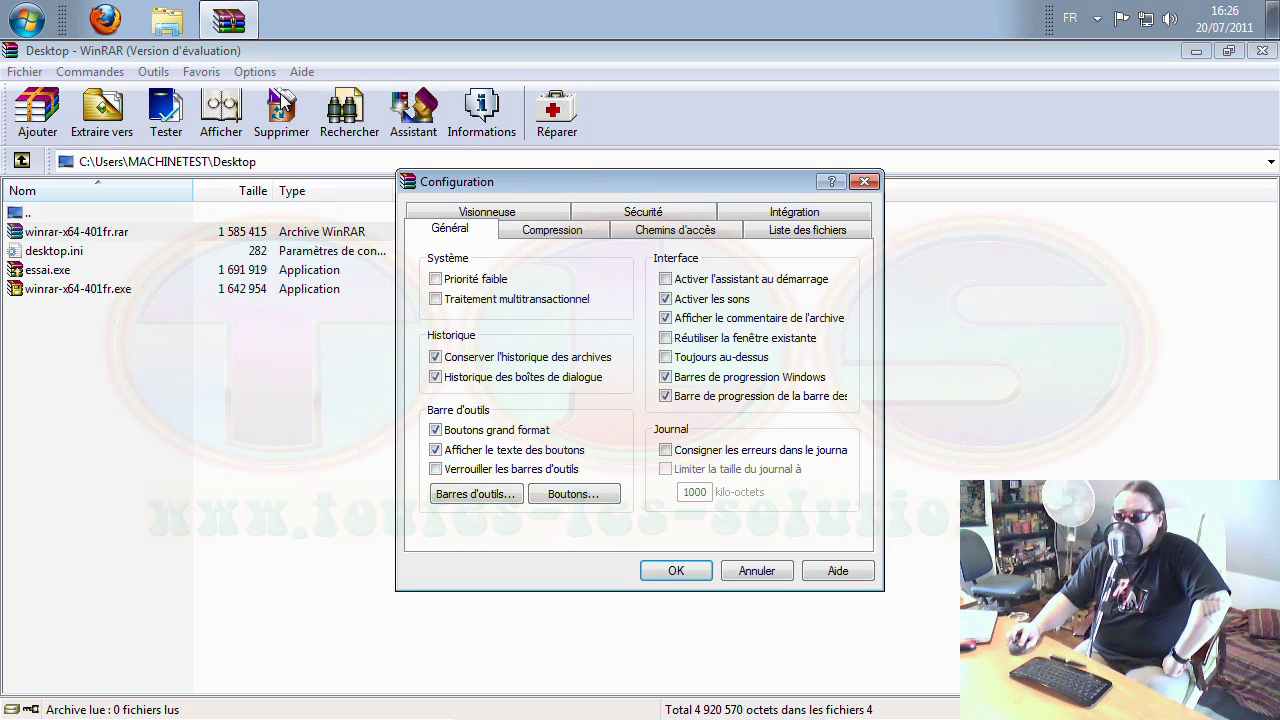
drag(637, 187, 322, 163)
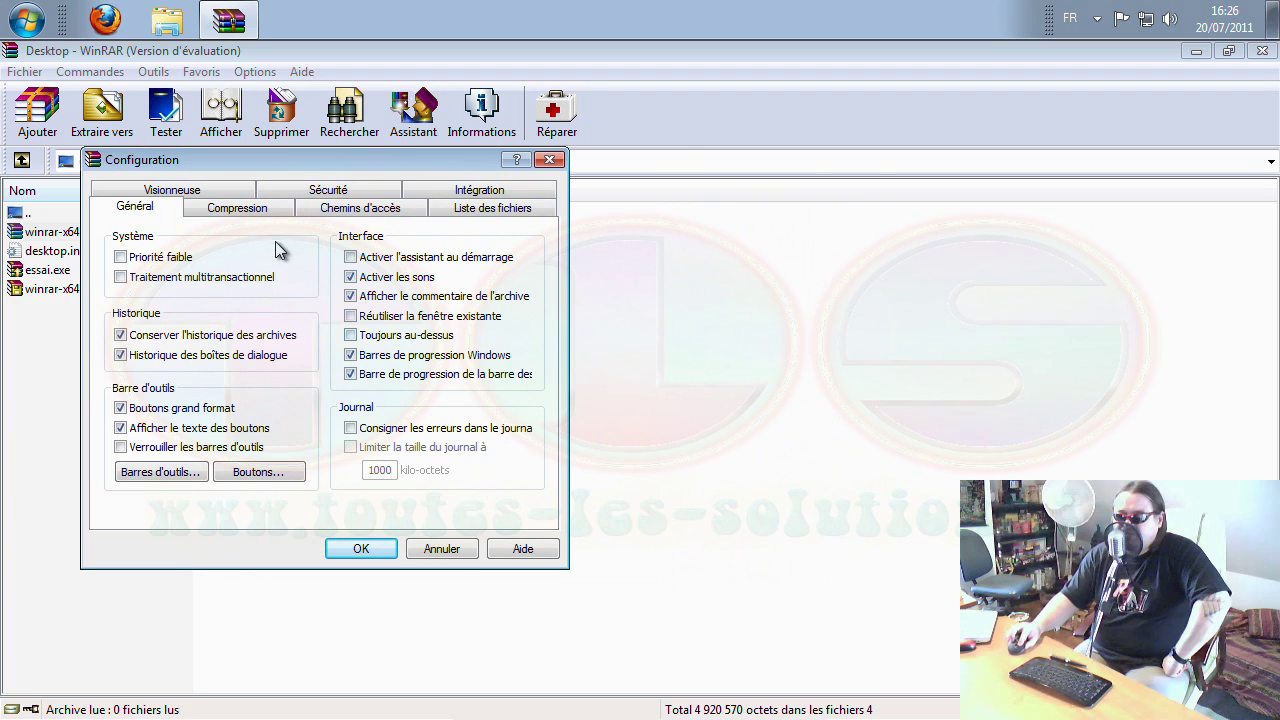
click(250, 216)
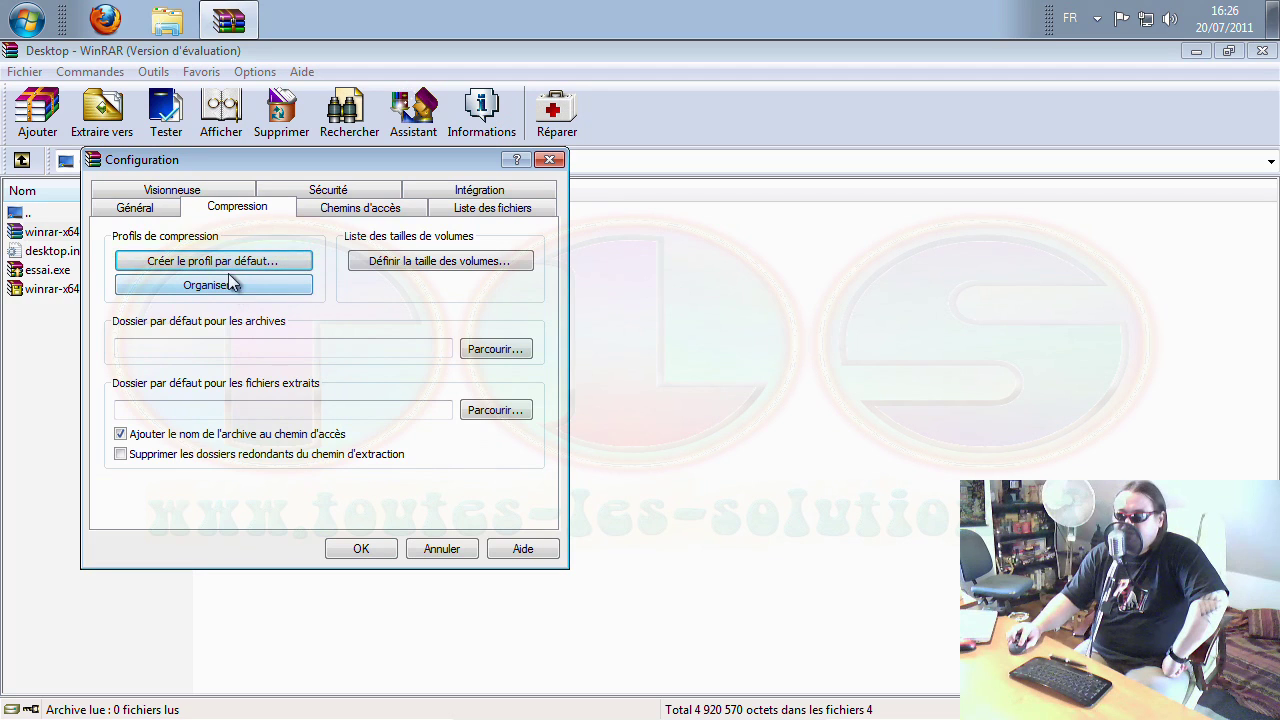
click(348, 218)
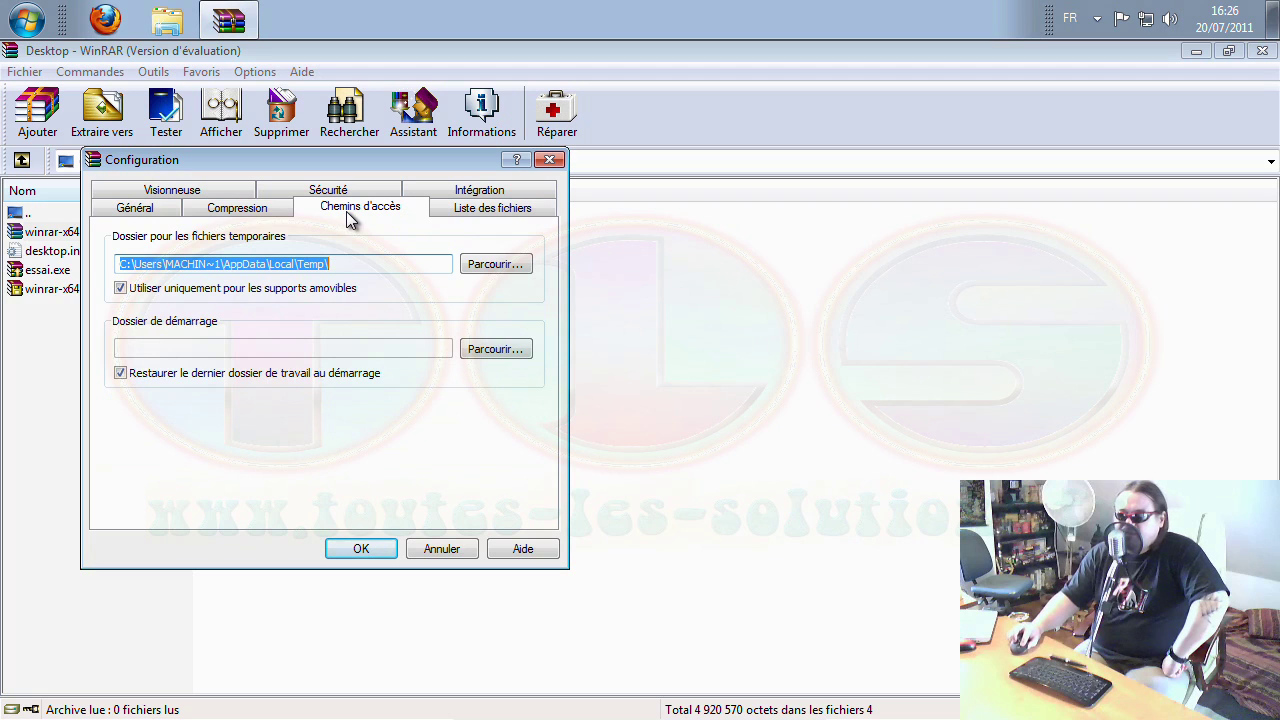
click(492, 209)
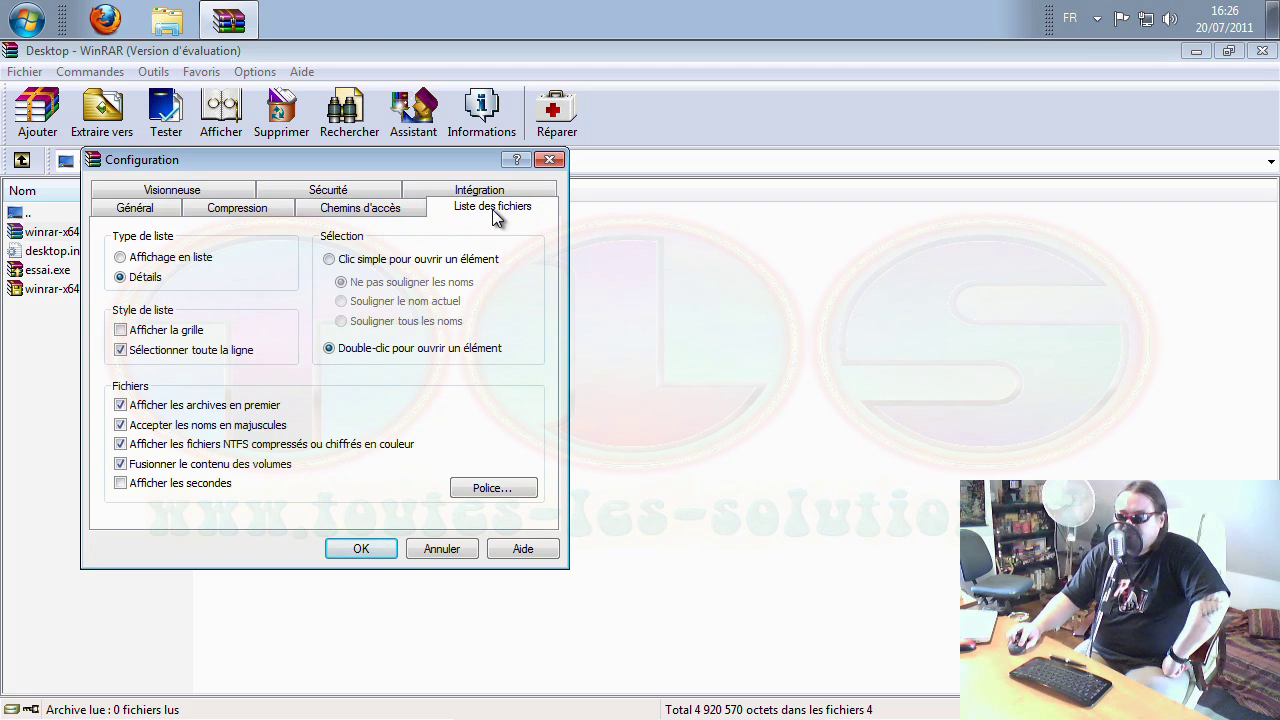
click(175, 193)
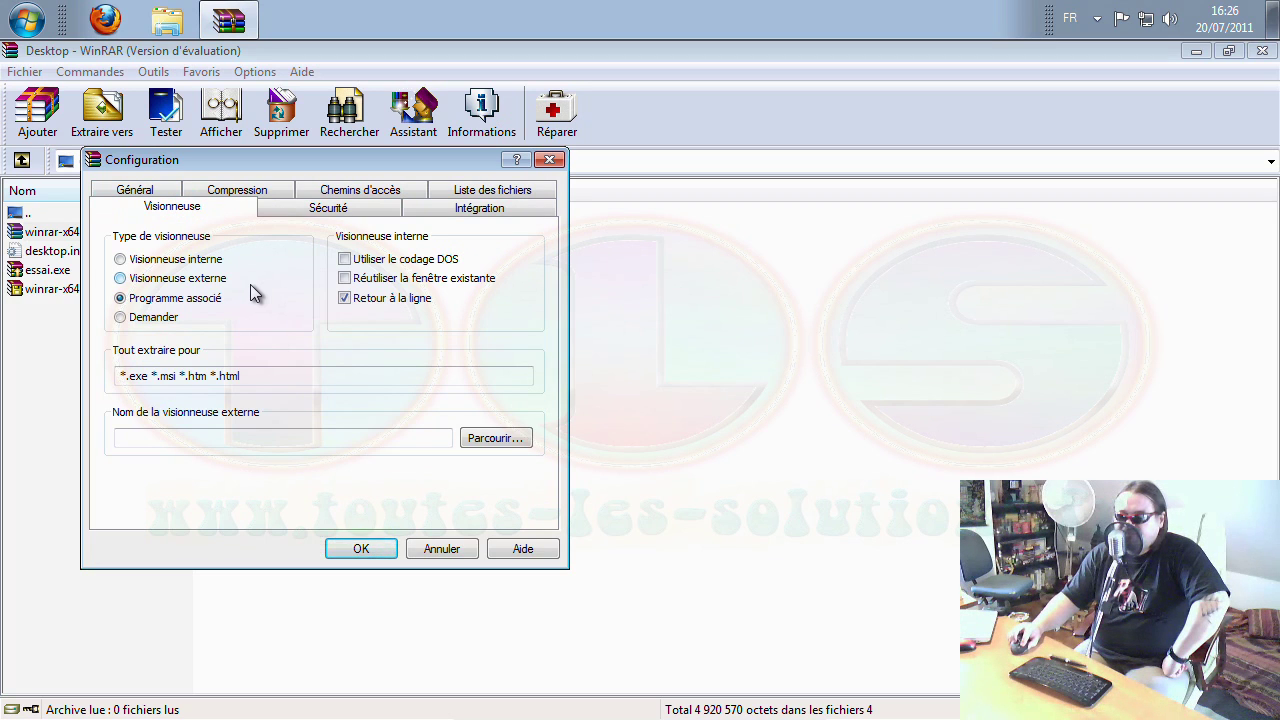
click(320, 210)
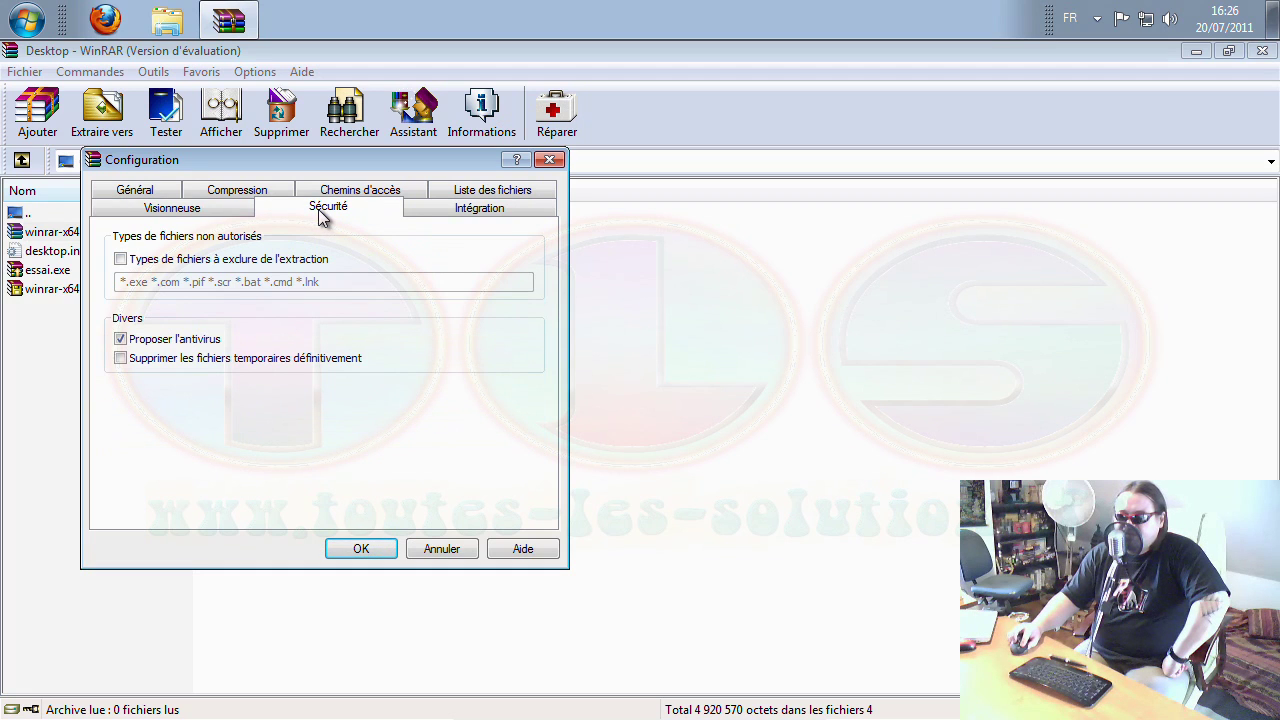
click(467, 211)
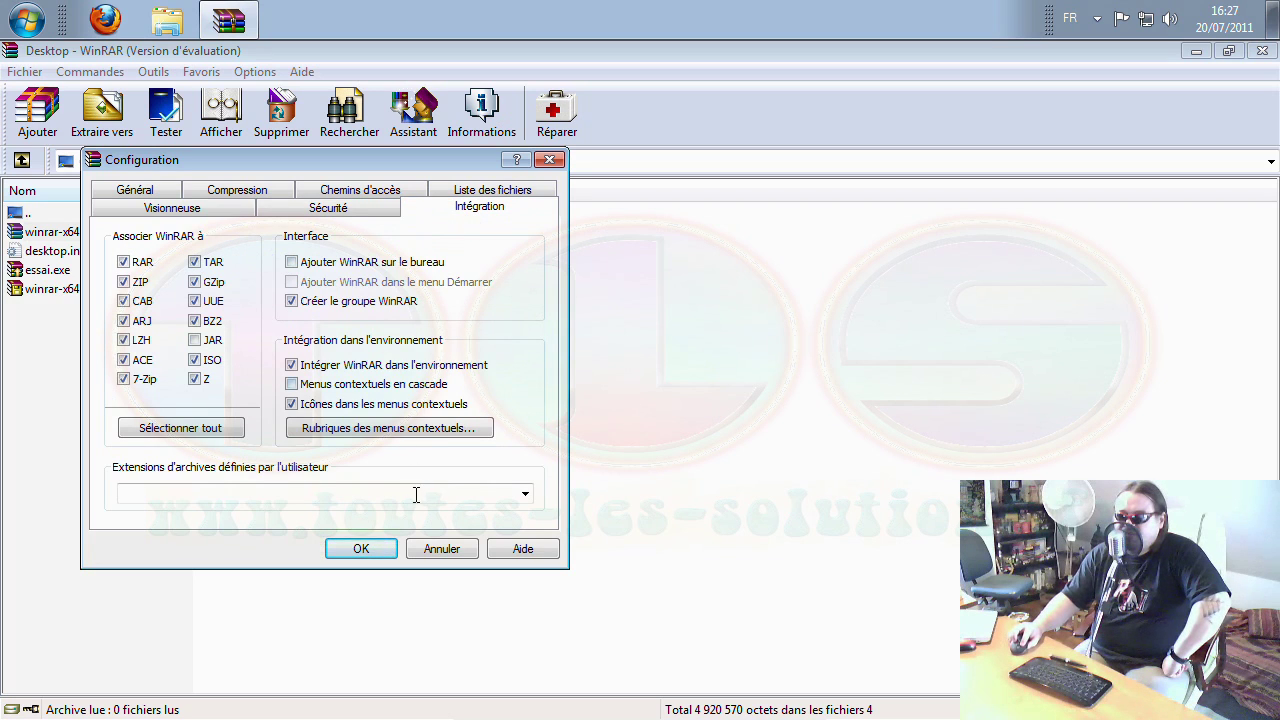
click(375, 555)
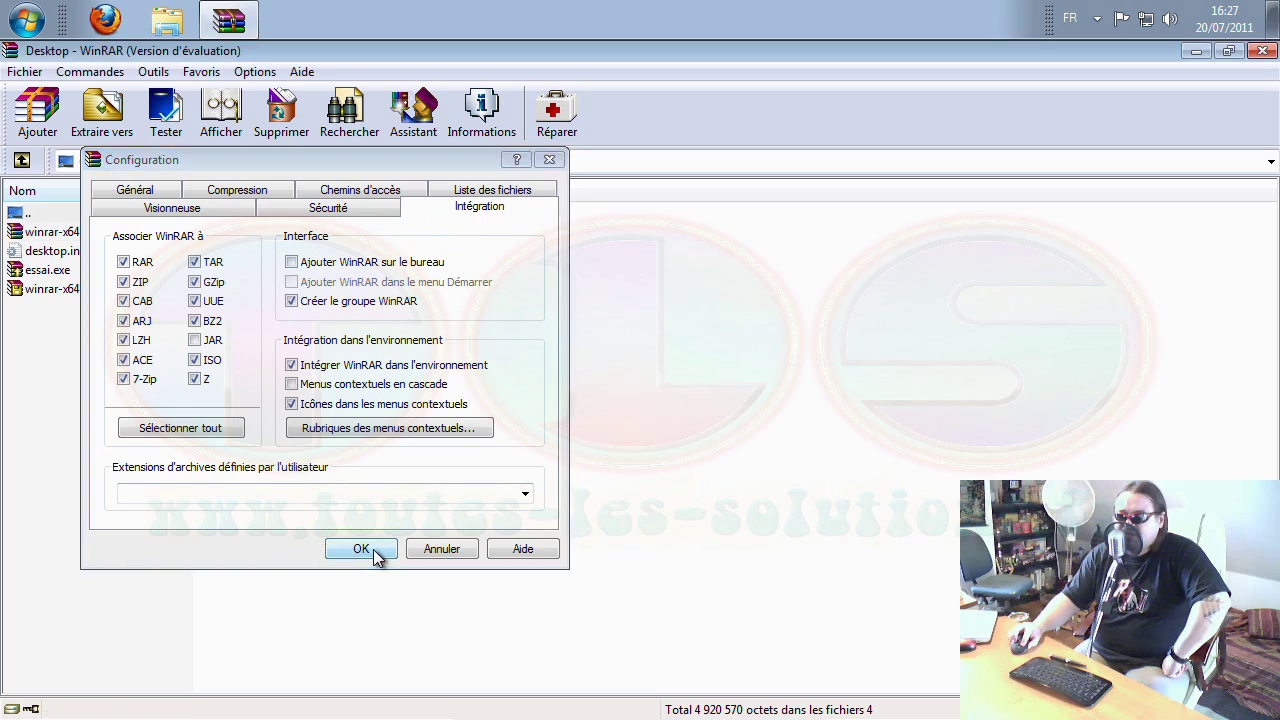
click(414, 410)
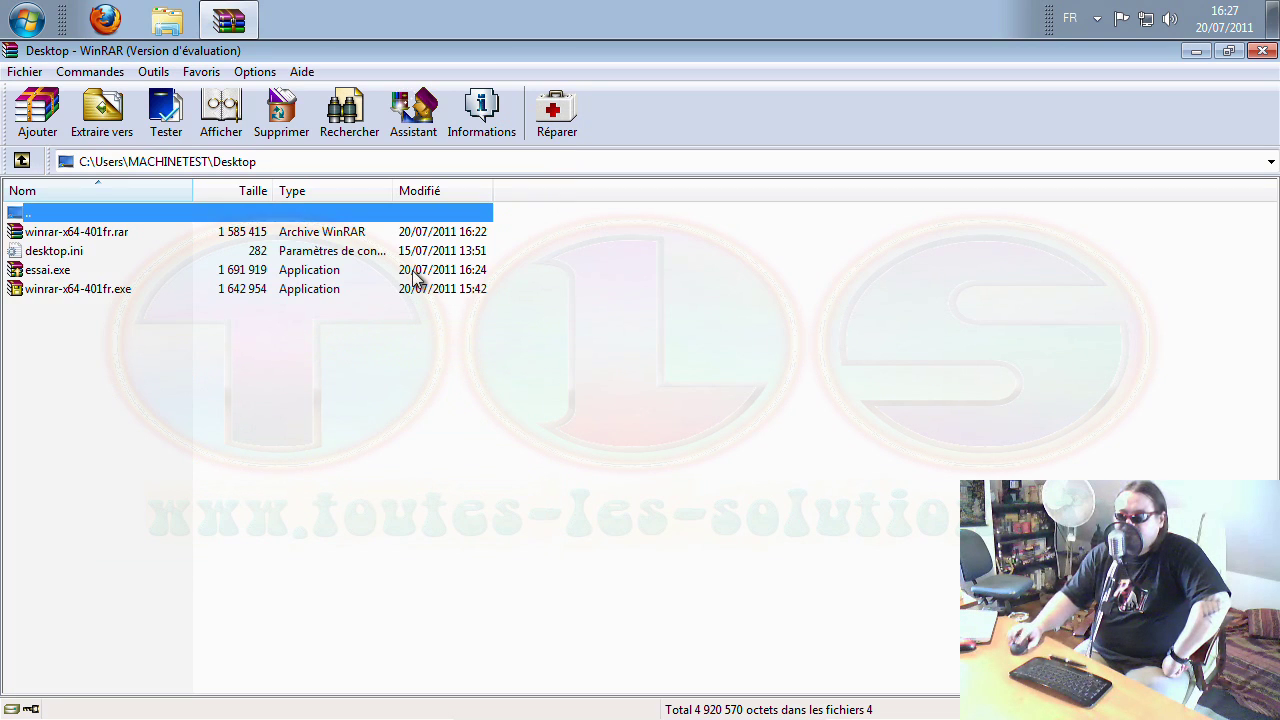
Look over the file list and folder tree options and open the web page for downloading more WinRAR themes.
click(250, 72)
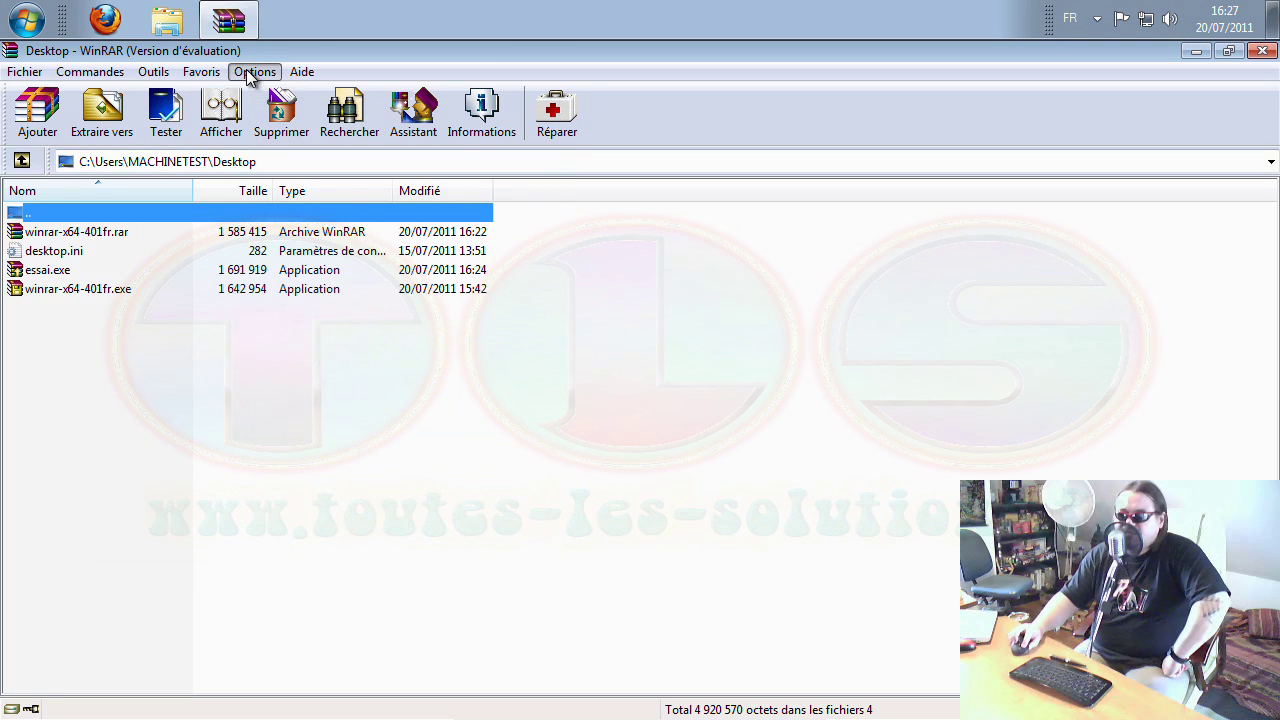
mouse_move(320, 118)
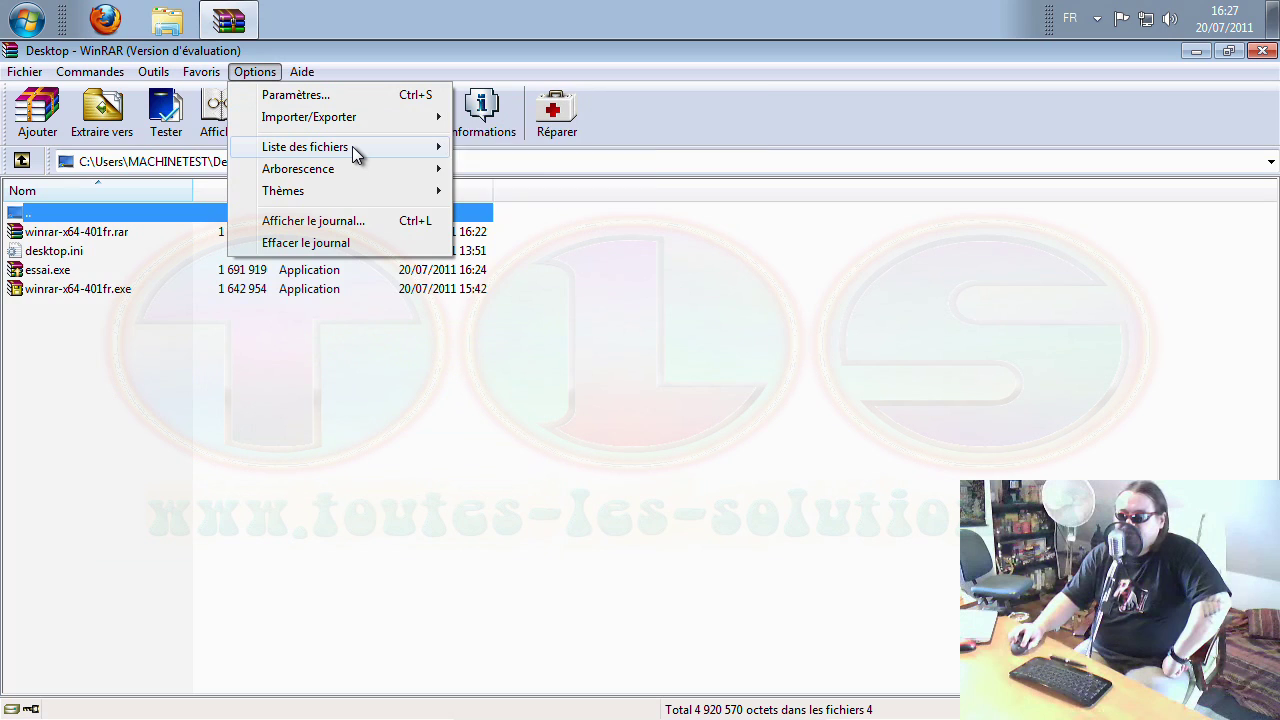
mouse_move(352, 146)
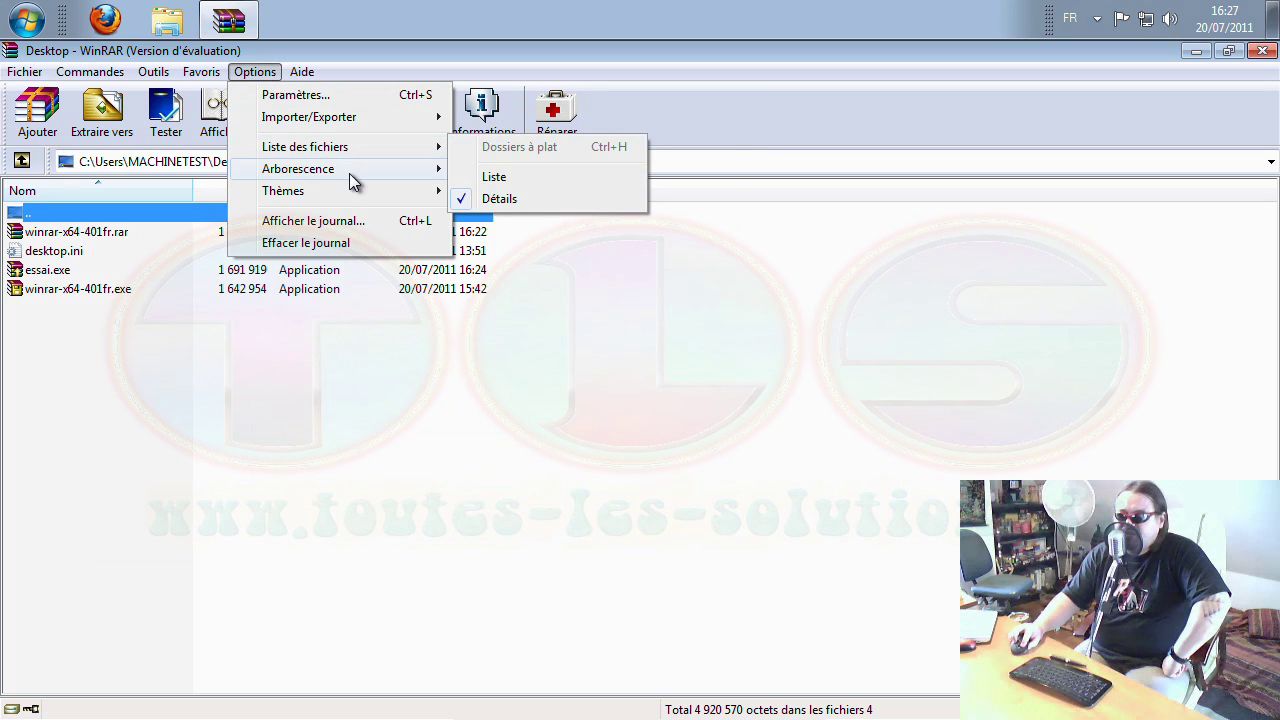
mouse_move(352, 180)
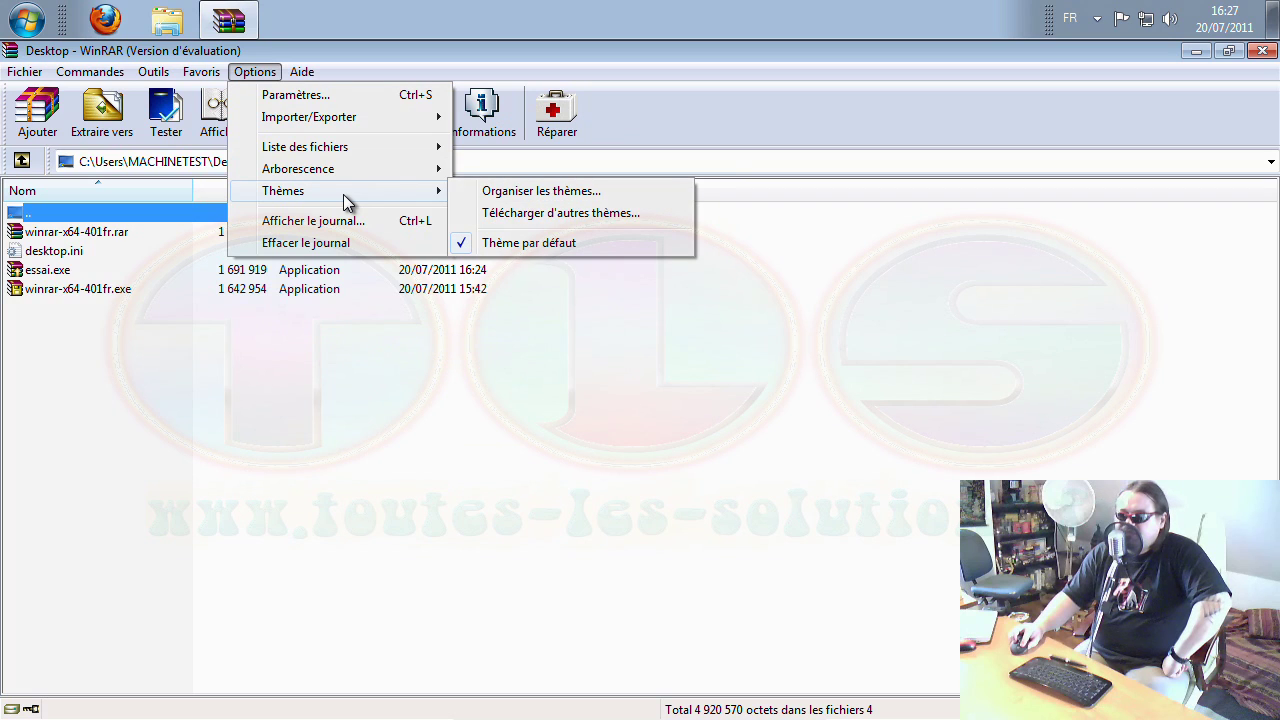
click(522, 213)
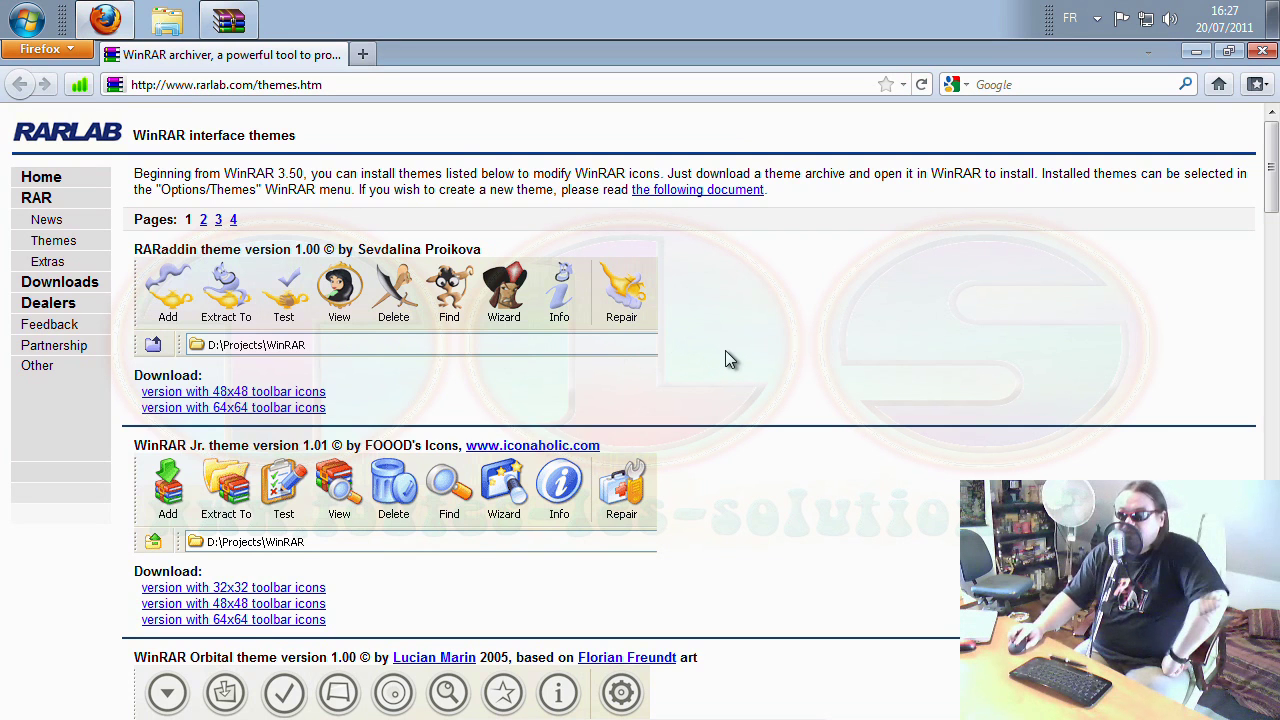
Browse the downloadable WinRAR interface themes on the RARLAB page and close the browser.
scroll(725, 355, down, 4)
scroll(726, 360, down, 12)
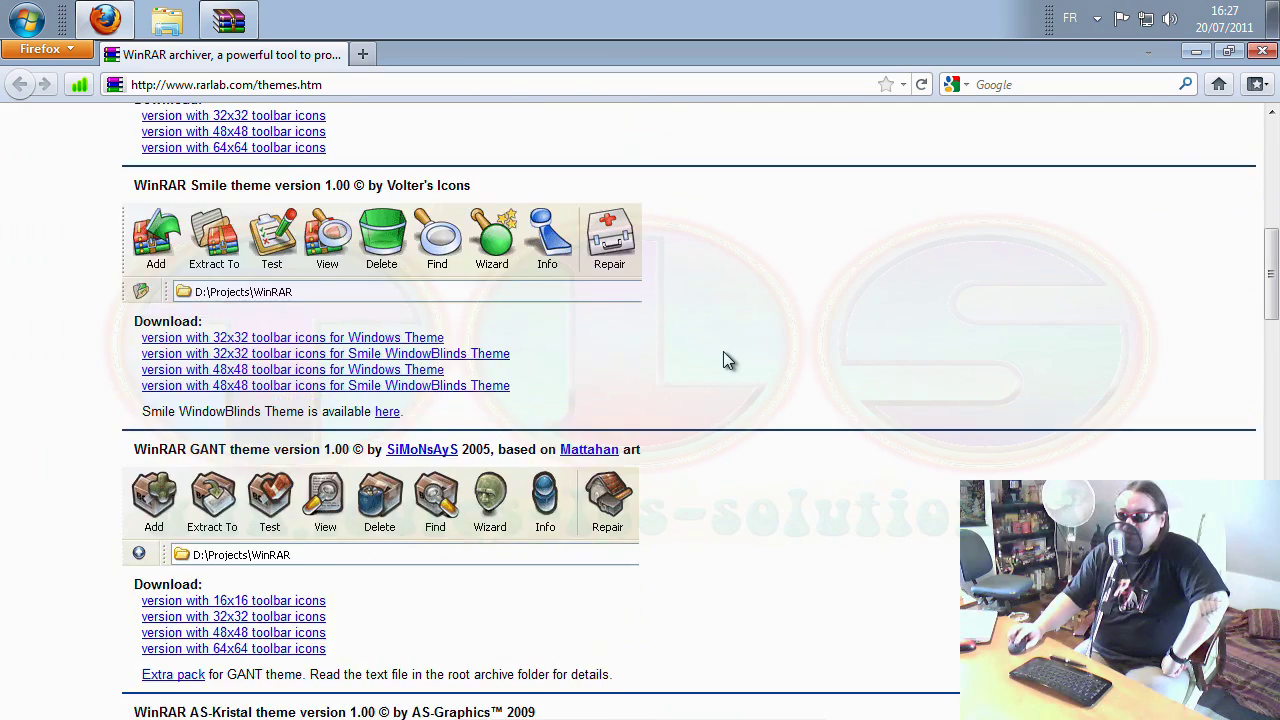
scroll(726, 360, down, 2)
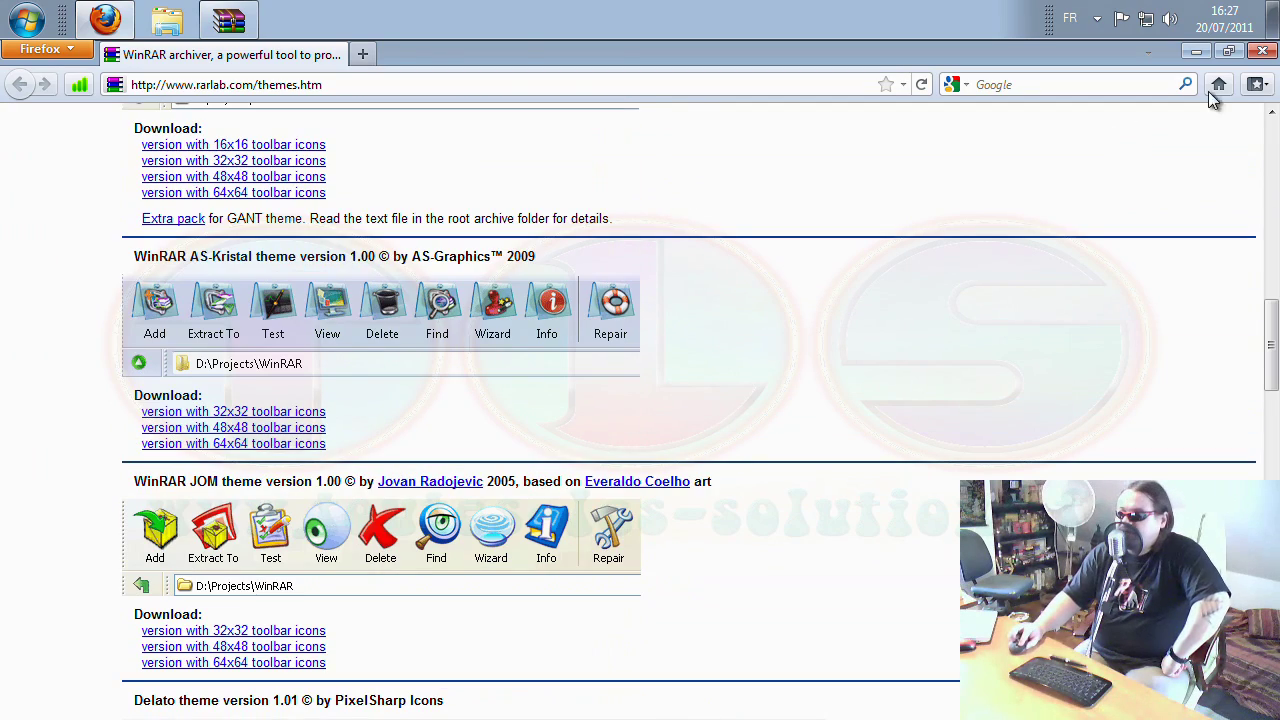
click(1262, 51)
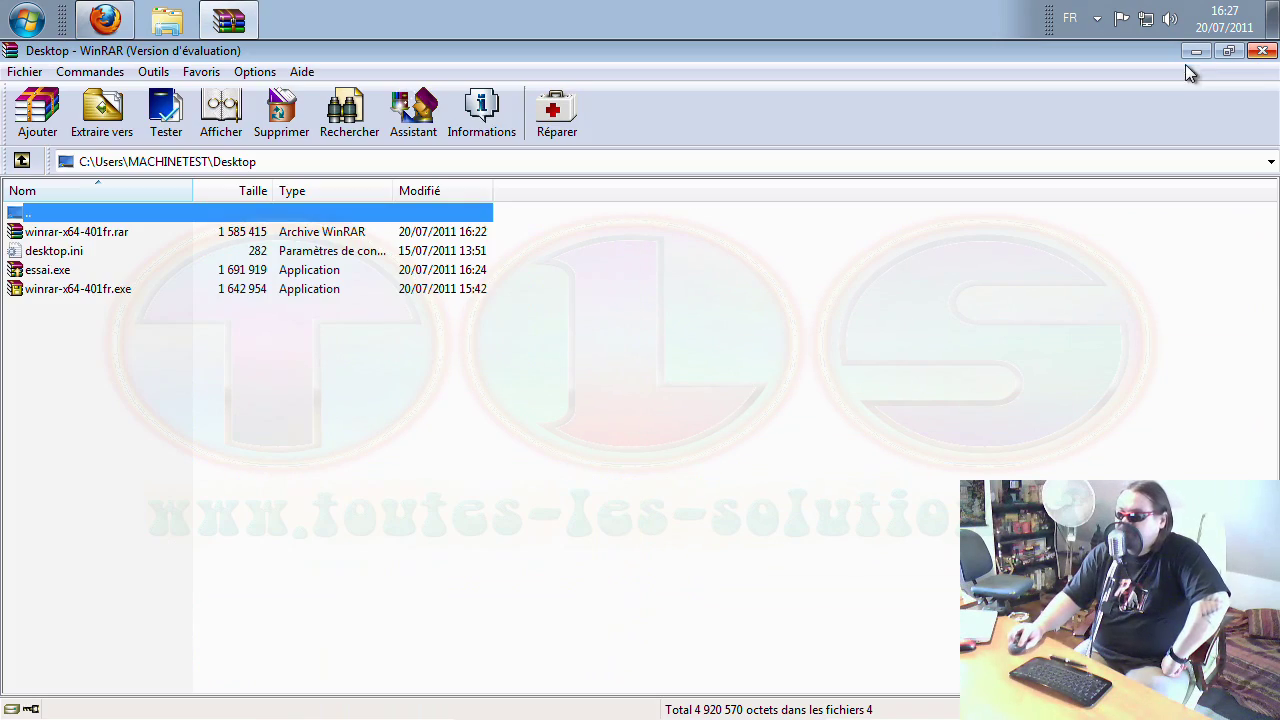
Look over the log and help commands, view the About WinRAR information, and close WinRAR.
click(255, 73)
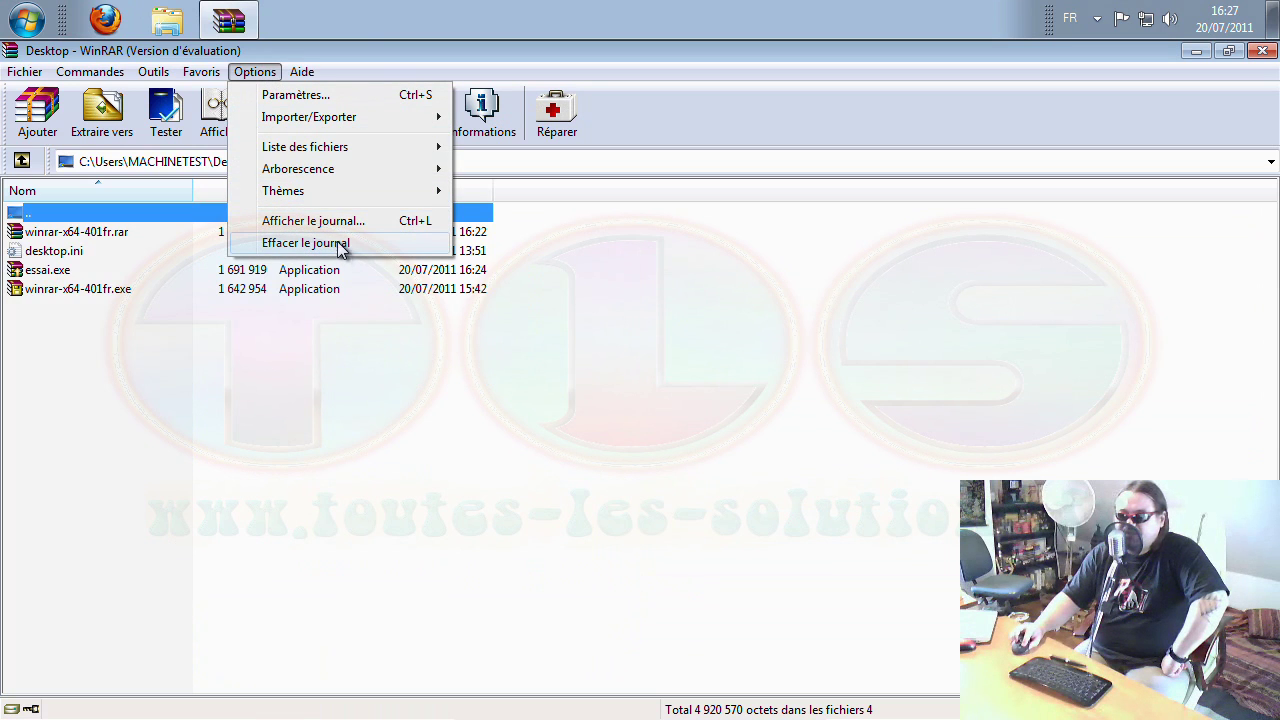
mouse_move(303, 72)
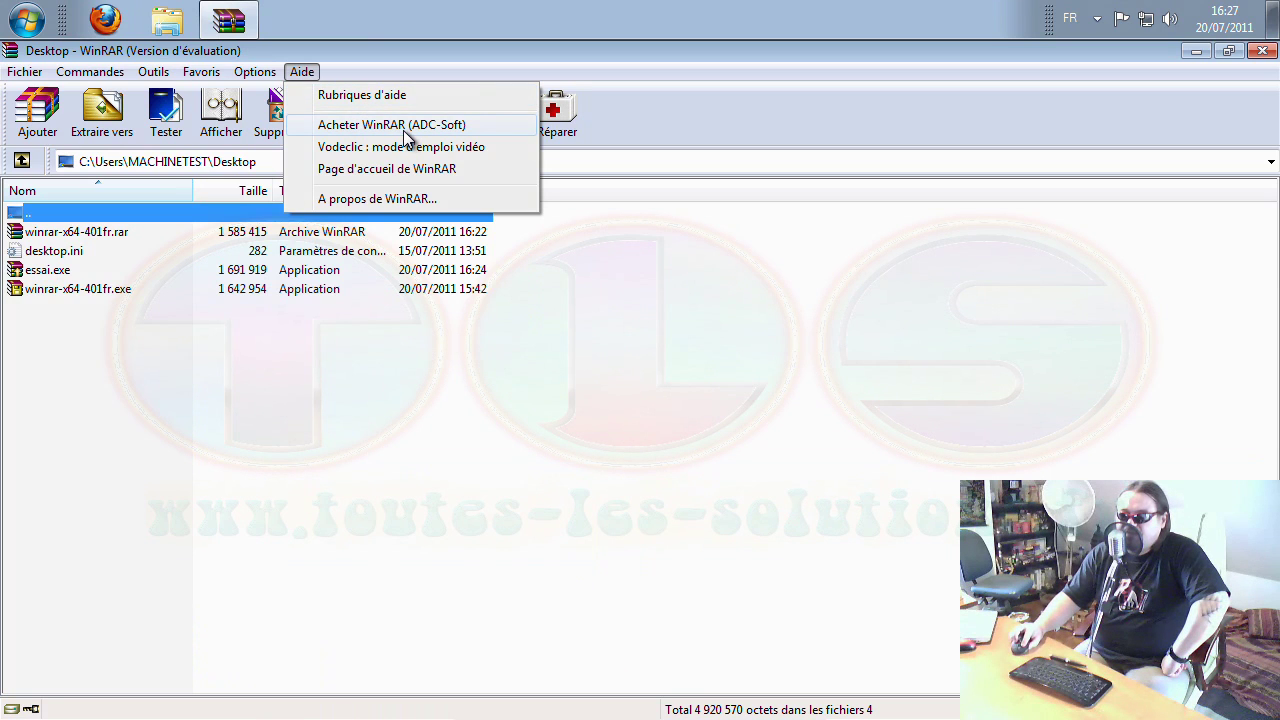
click(403, 200)
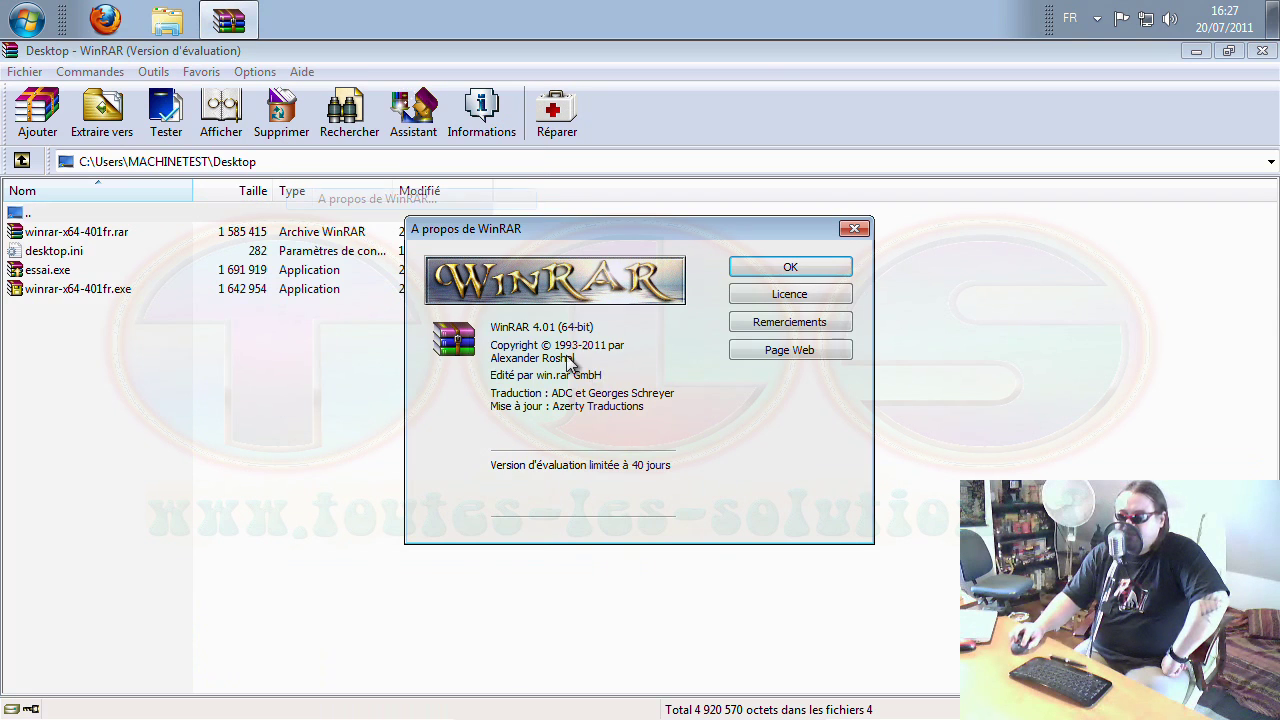
click(787, 270)
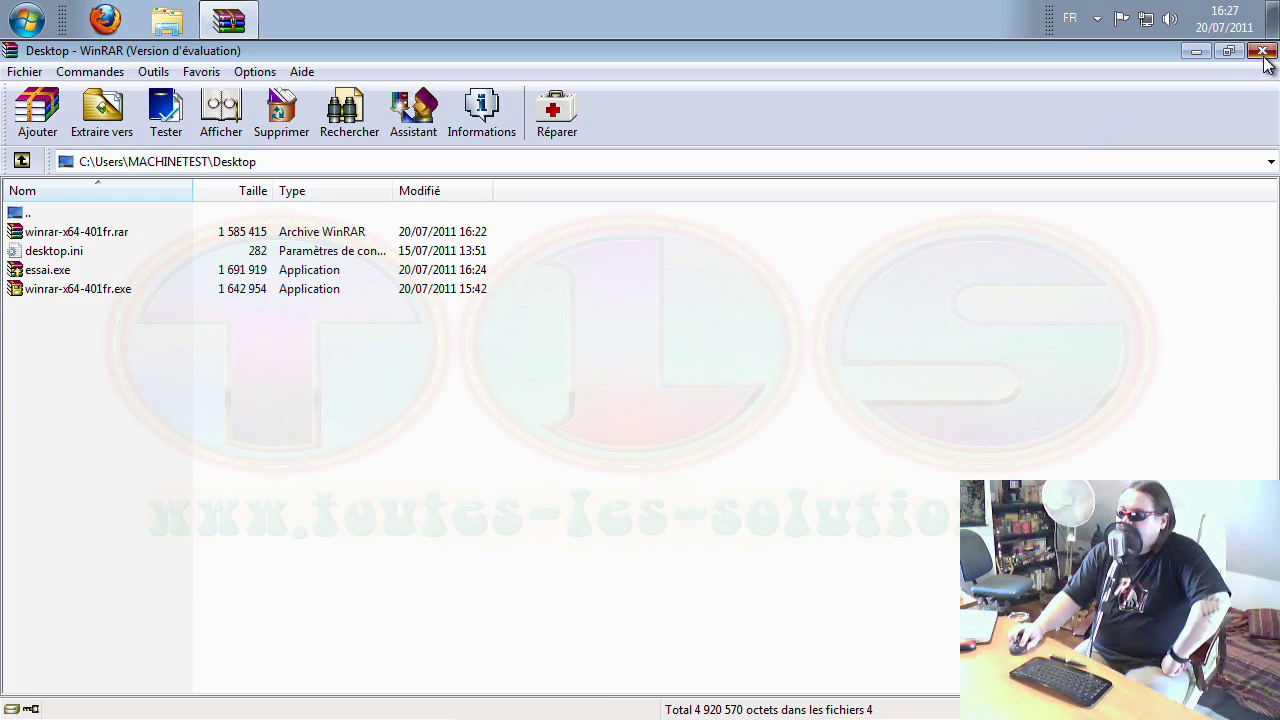
click(1262, 51)
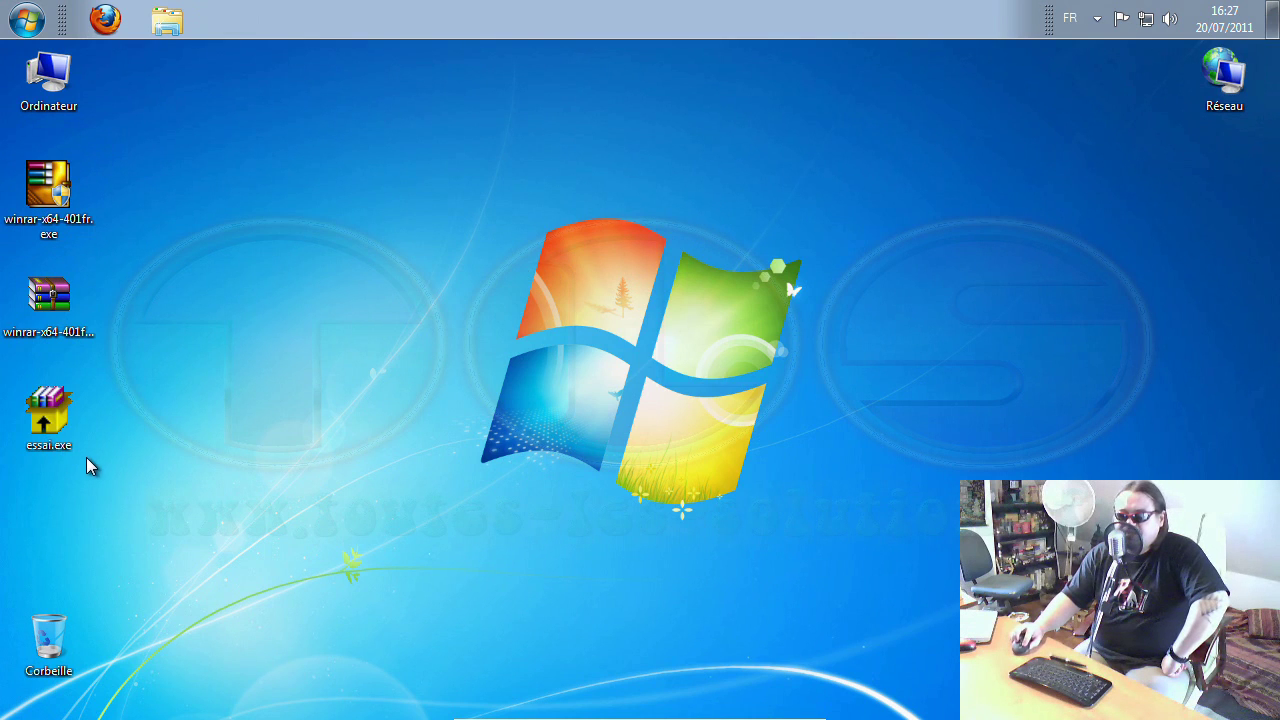
Delete the WinRAR archive and essai.exe from the desktop and empty the Recycle Bin.
drag(106, 472, 2, 274)
drag(50, 315, 52, 650)
right_click(52, 648)
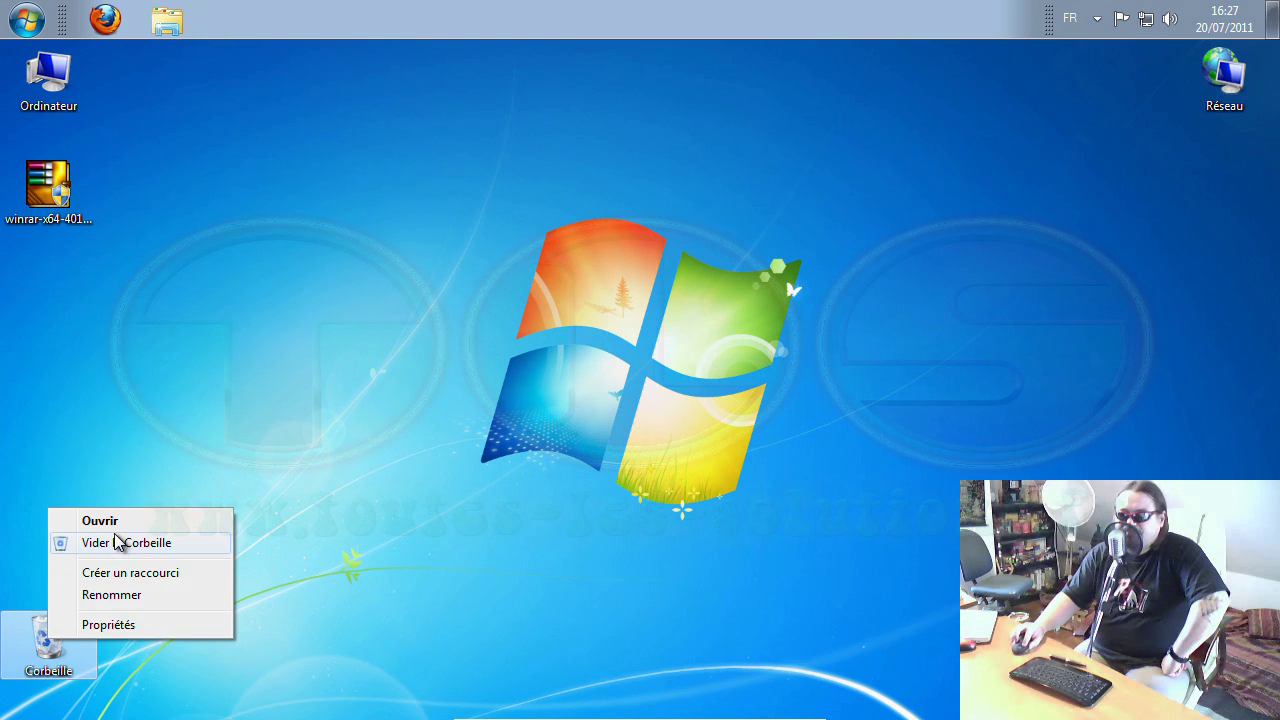
click(160, 542)
click(717, 405)
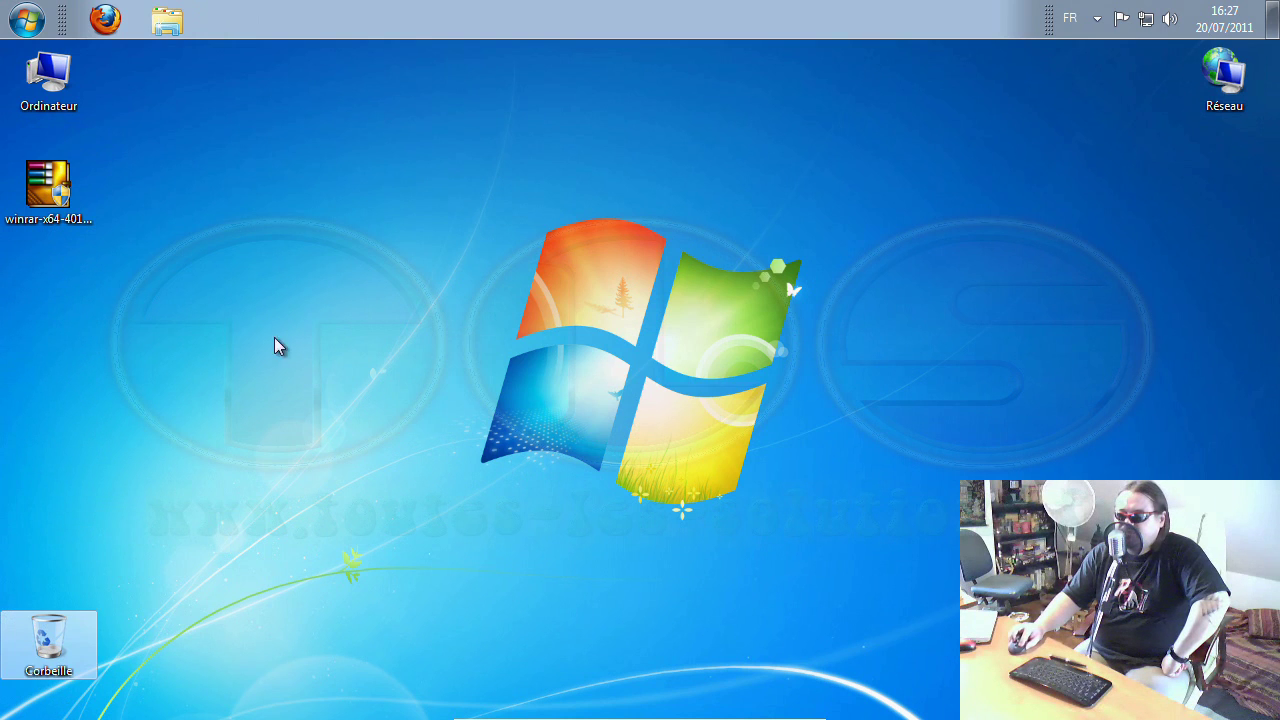
View the archive creation settings for winrar-x64-401fr.exe, cancel them, and look over the file's other WinRAR context commands.
click(55, 190)
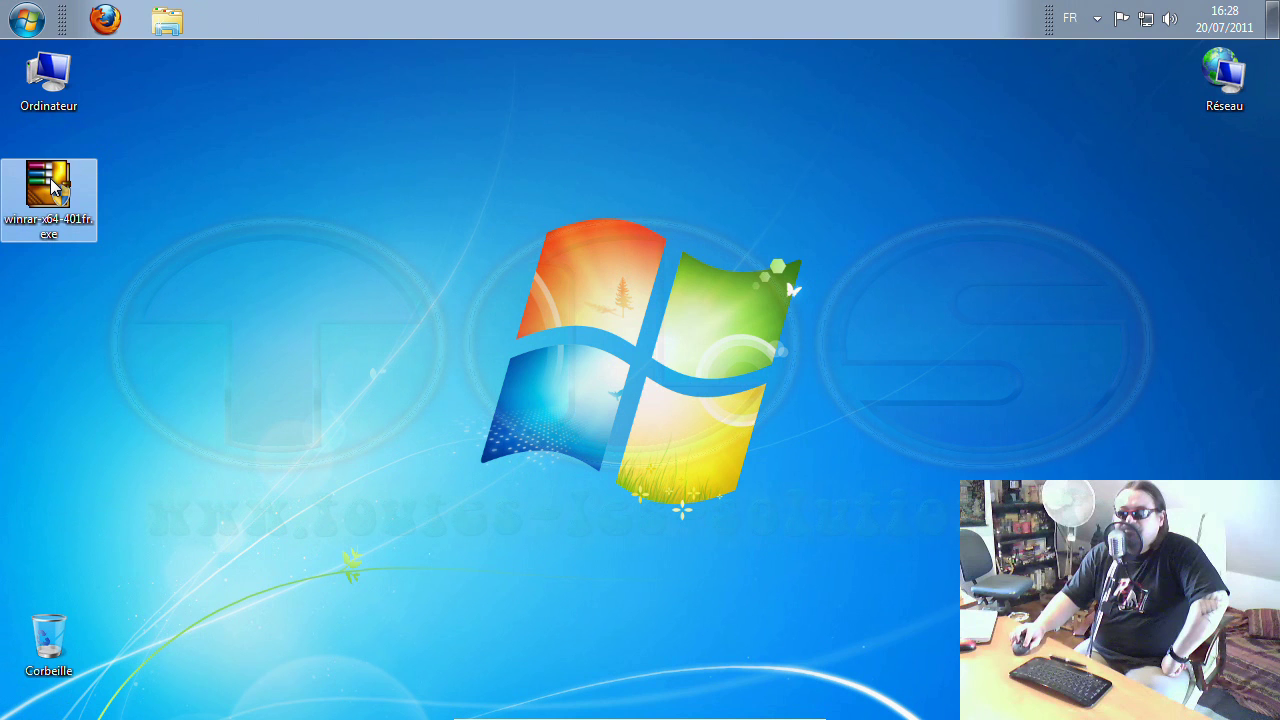
right_click(55, 185)
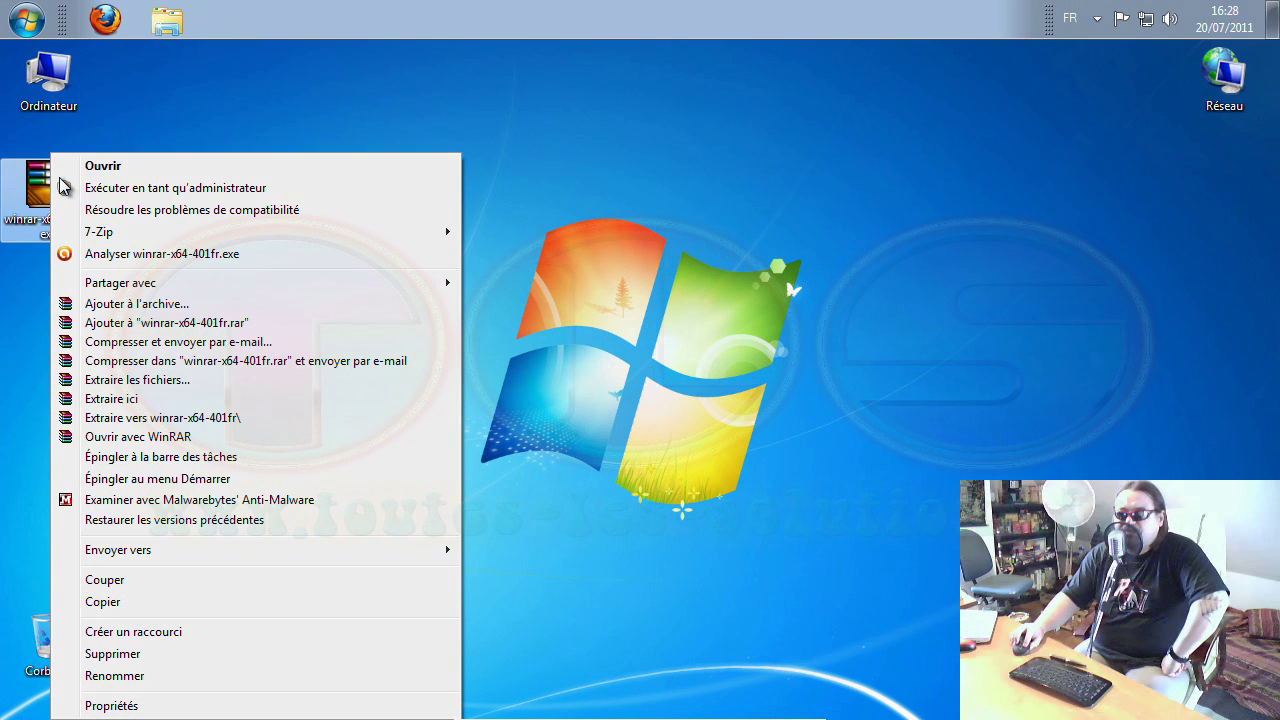
click(215, 306)
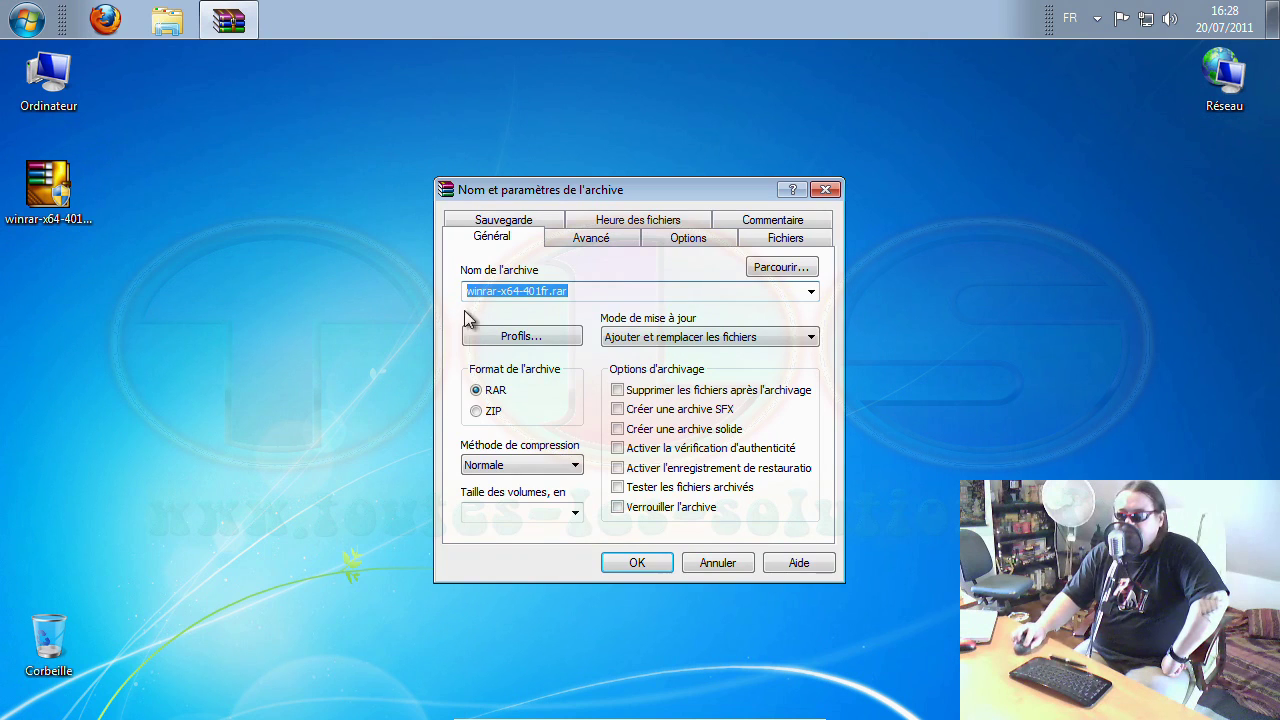
drag(666, 197, 460, 186)
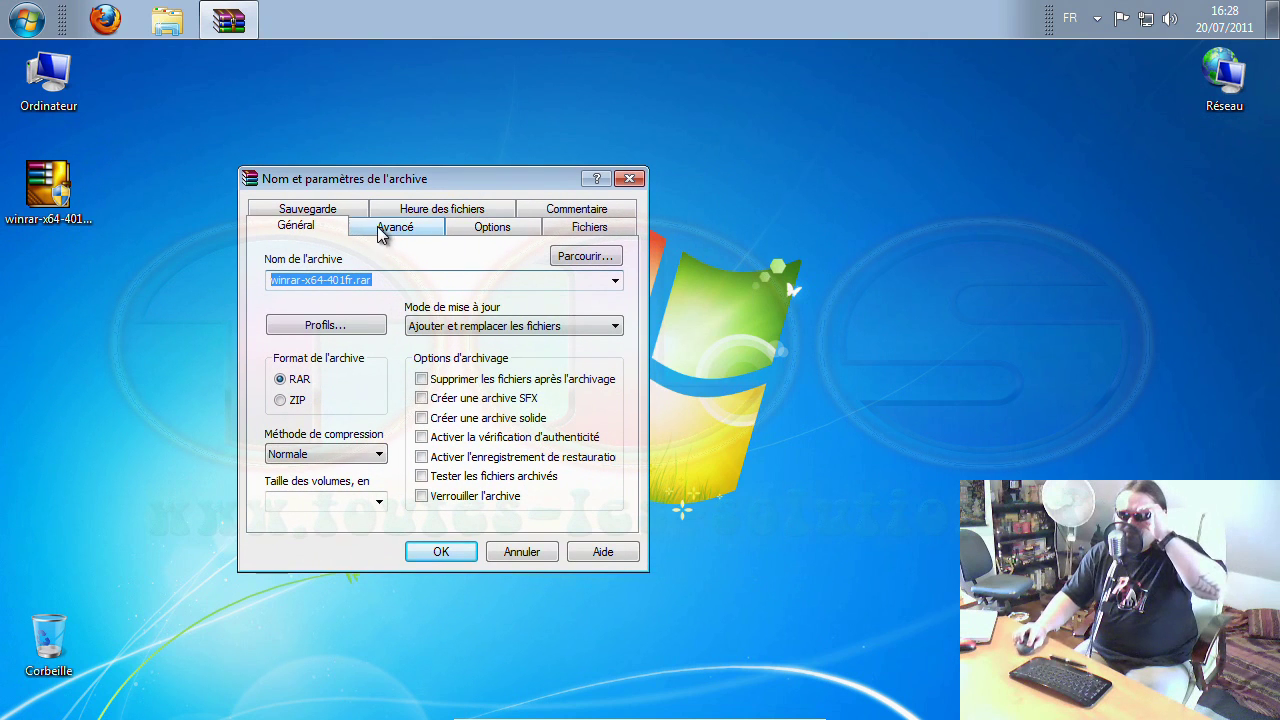
click(521, 552)
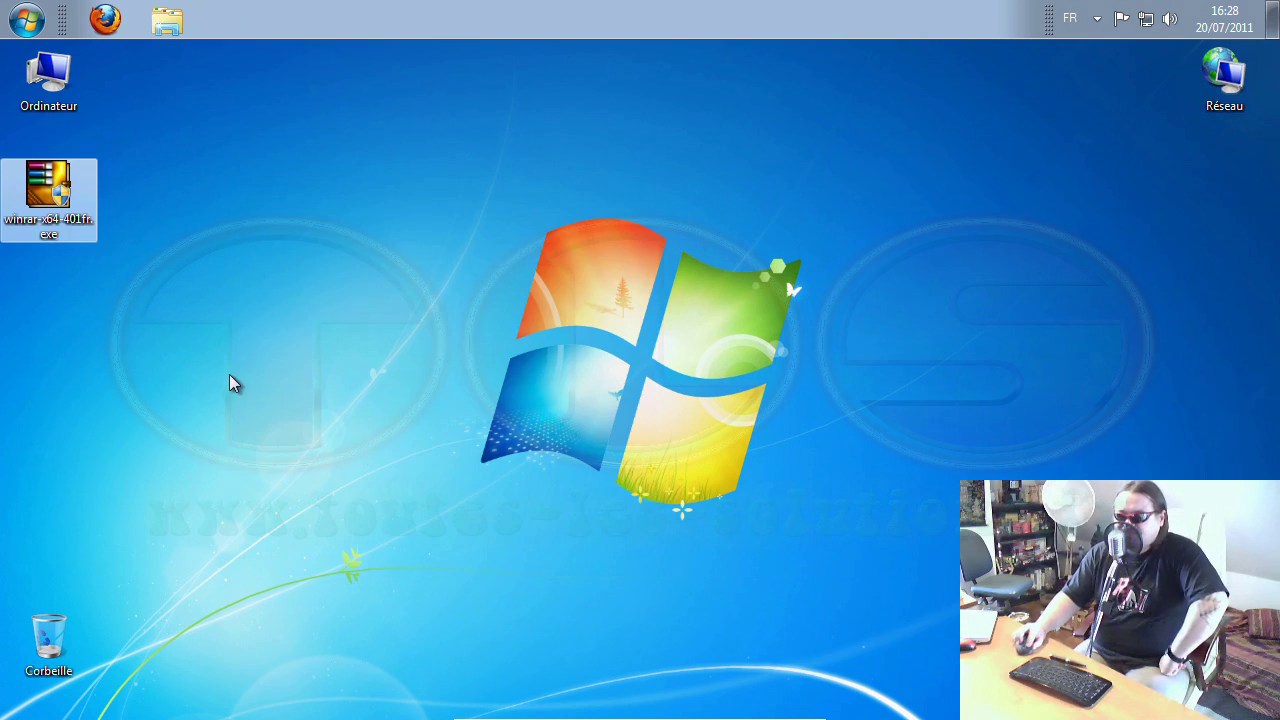
right_click(48, 186)
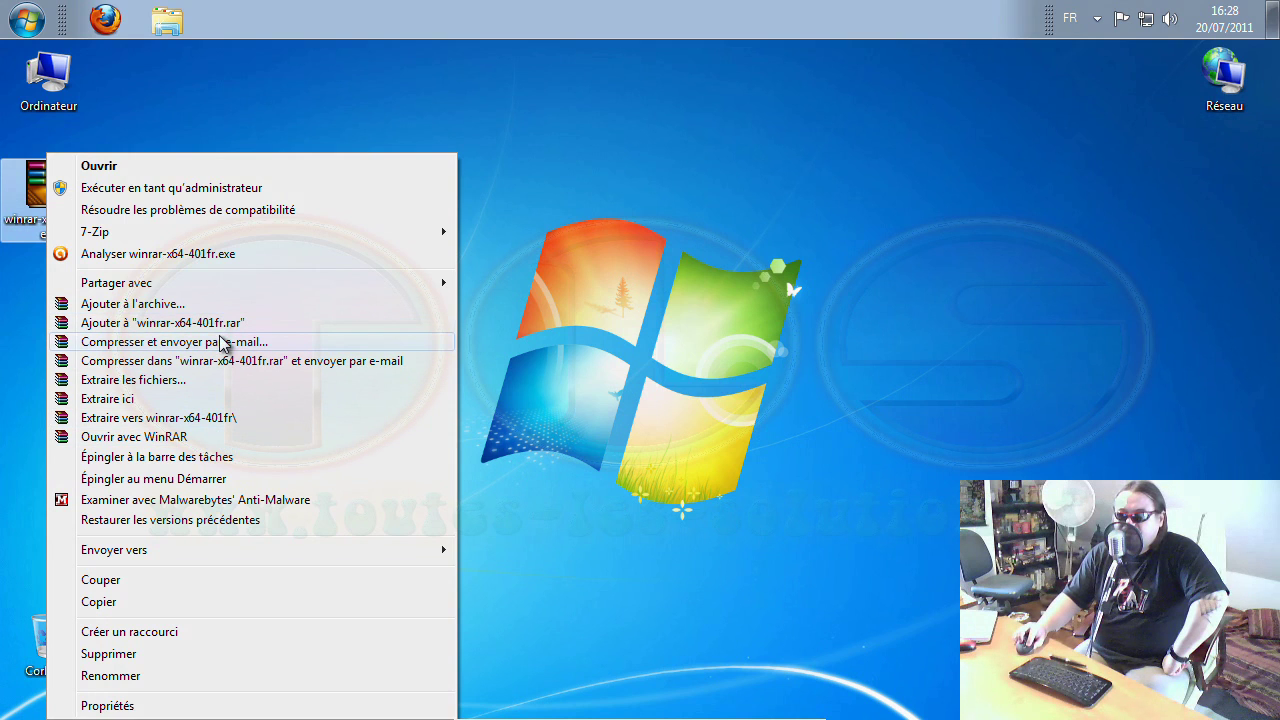
click(540, 222)
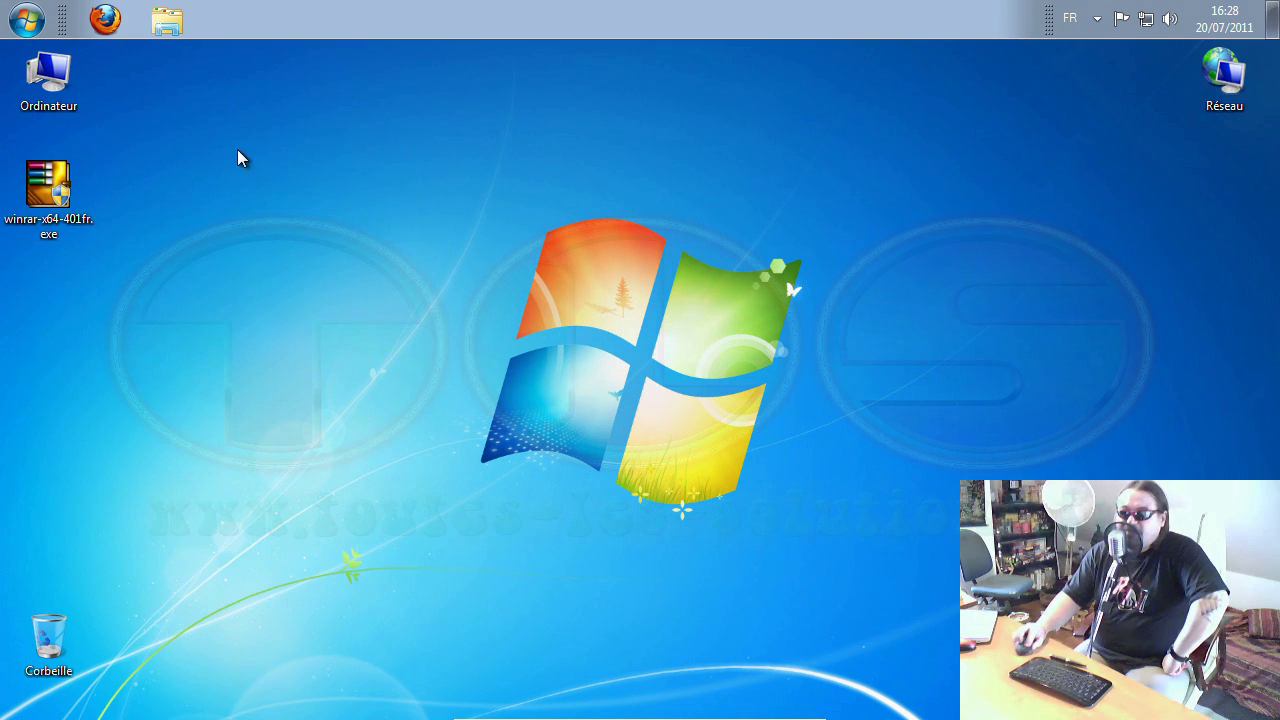
Enable "Menus contextuels en cascade" in WinRAR's integration settings and close WinRAR.
click(26, 19)
click(134, 378)
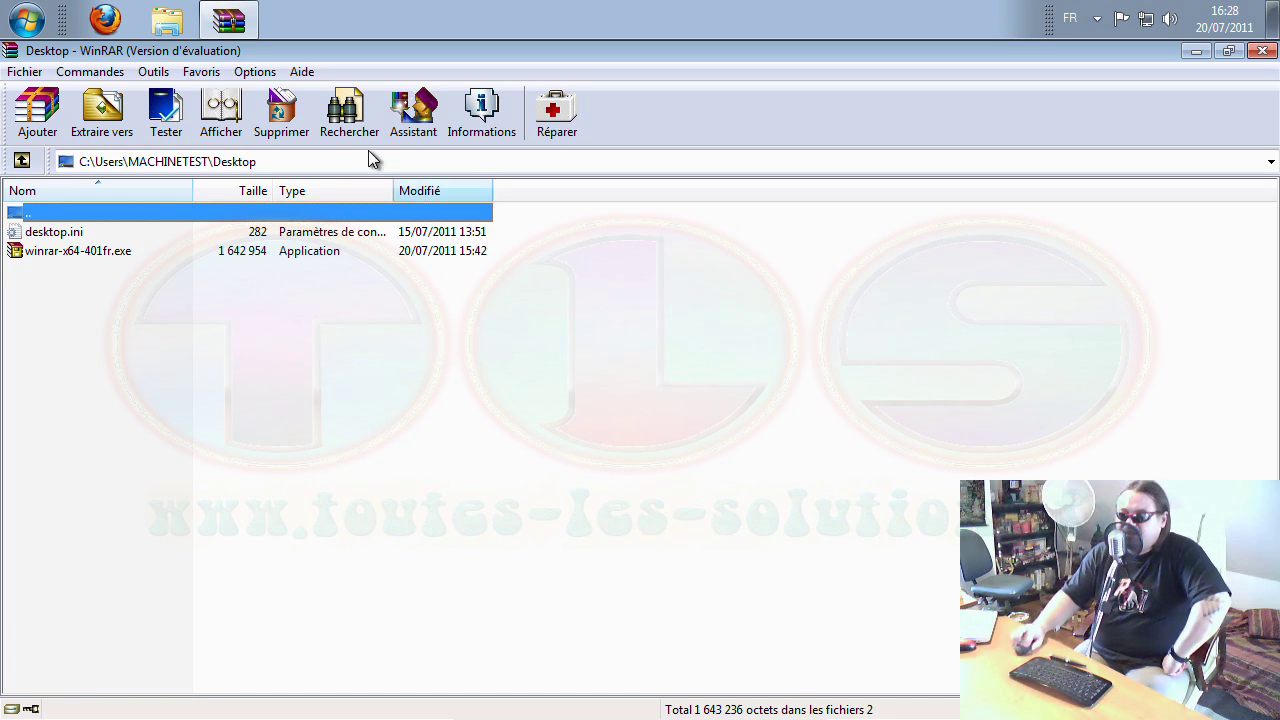
click(255, 72)
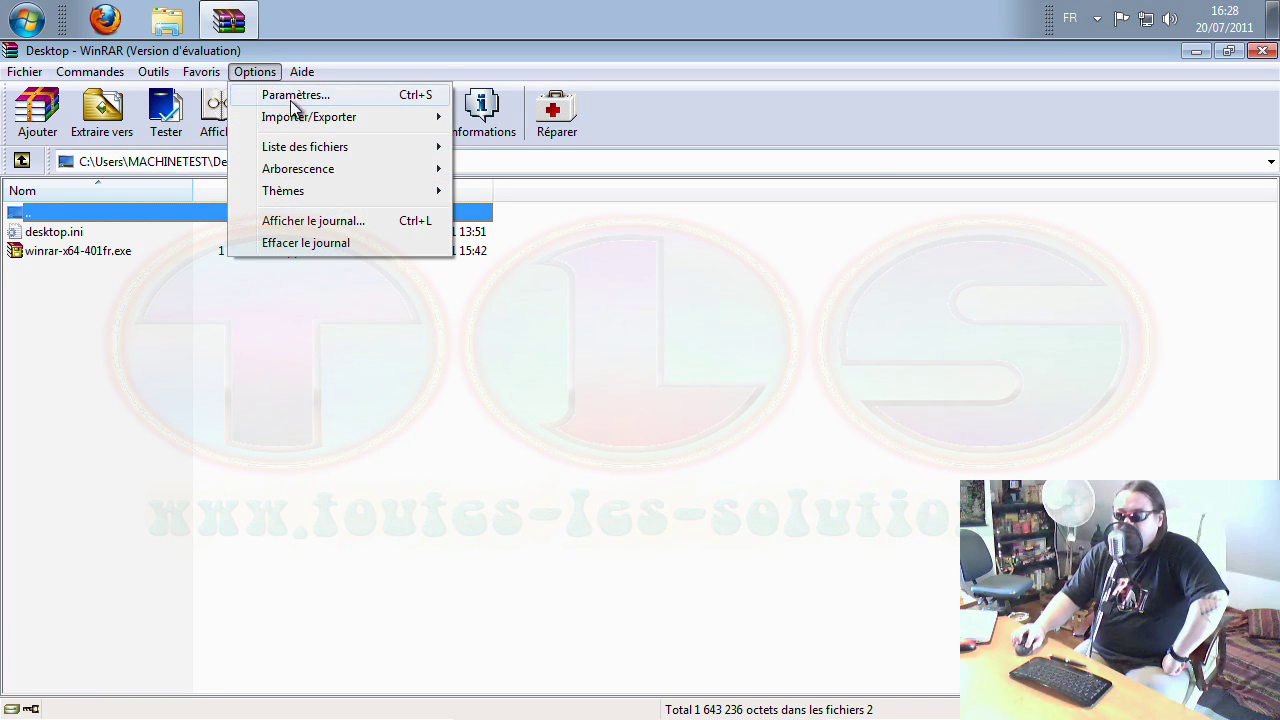
click(295, 95)
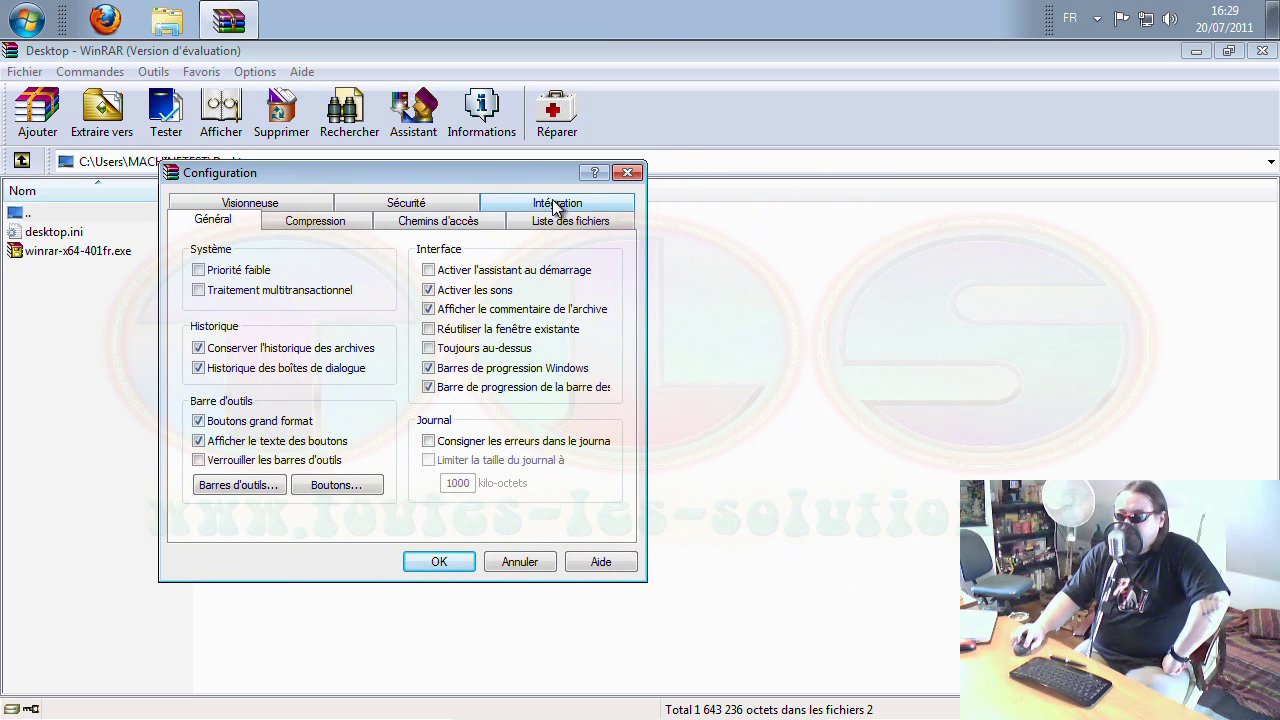
click(556, 205)
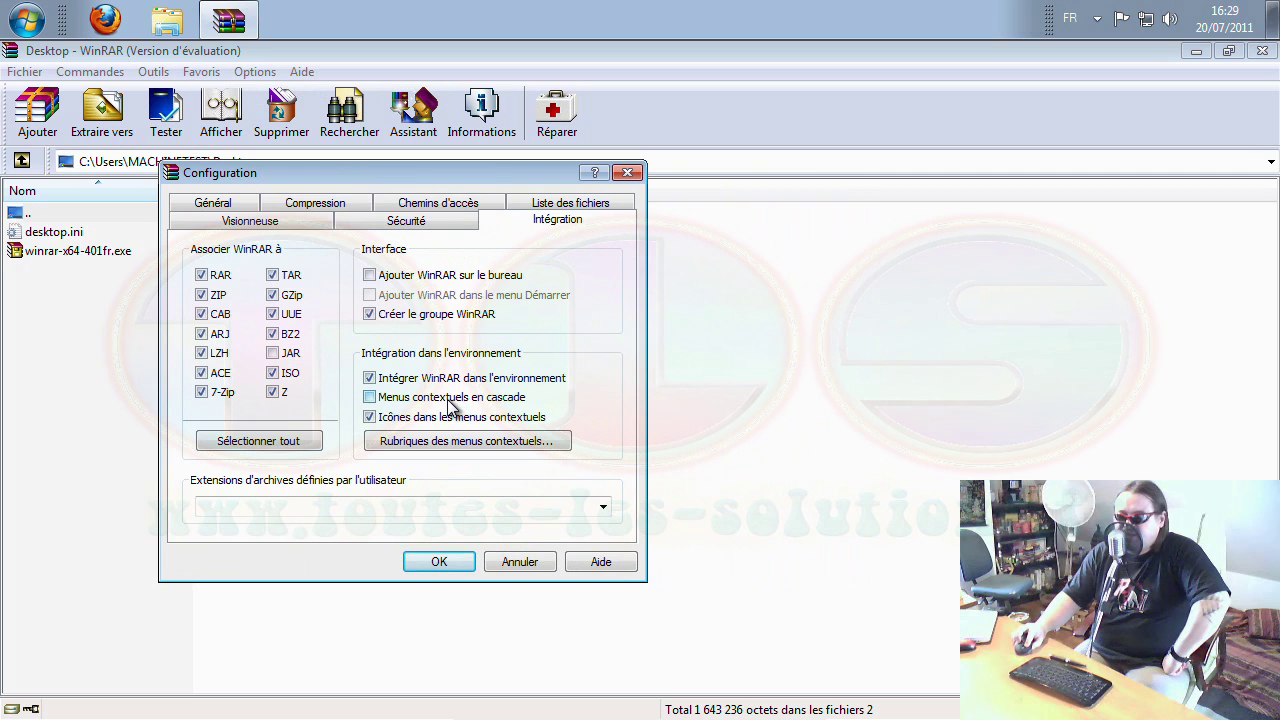
click(445, 563)
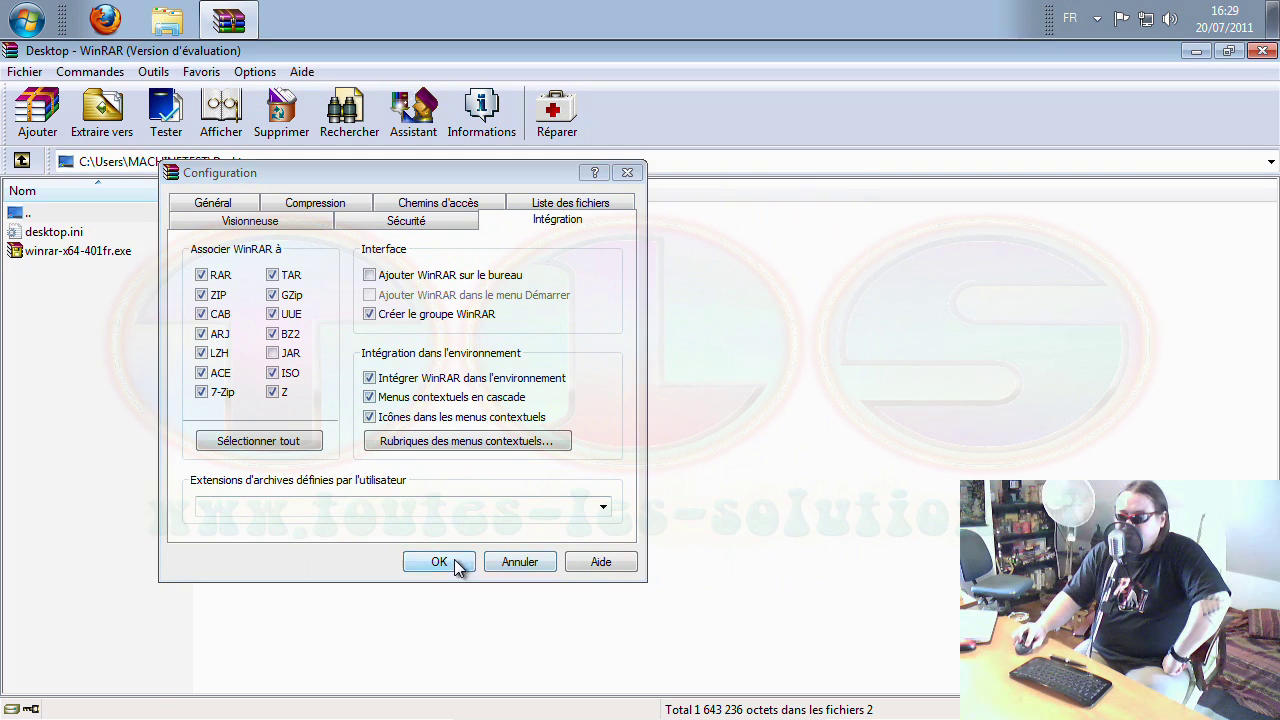
click(517, 430)
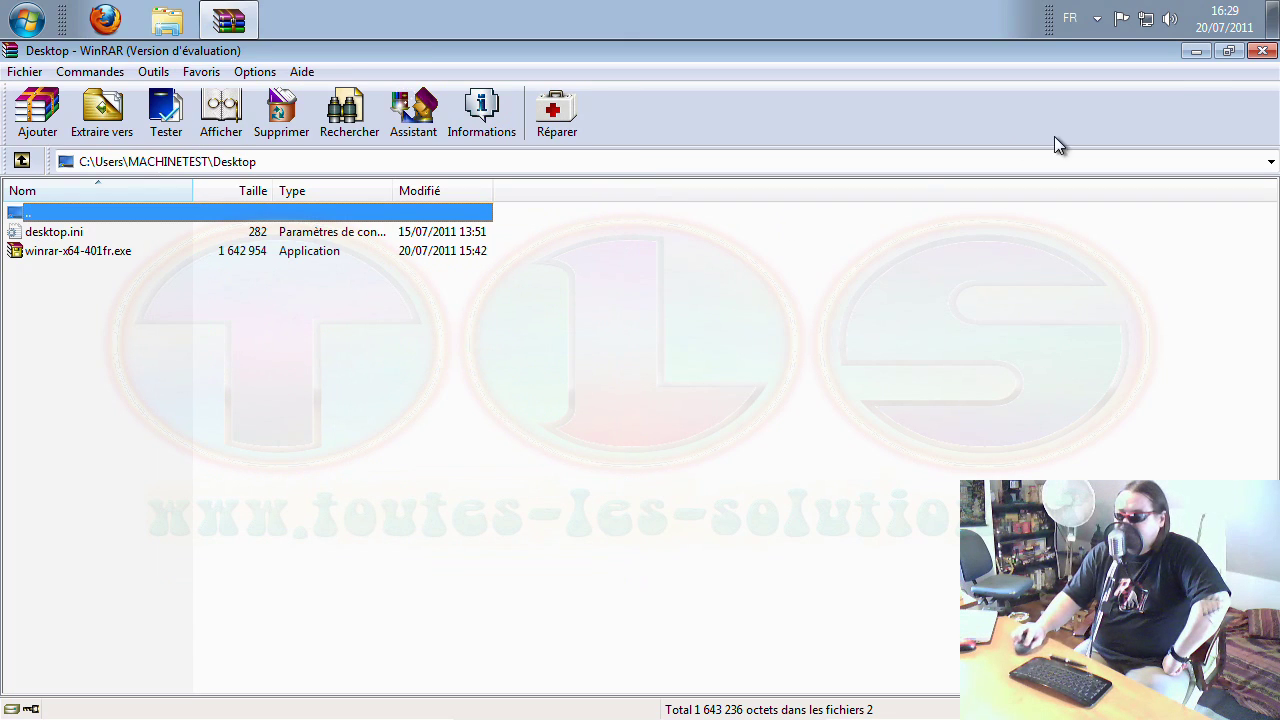
click(1262, 51)
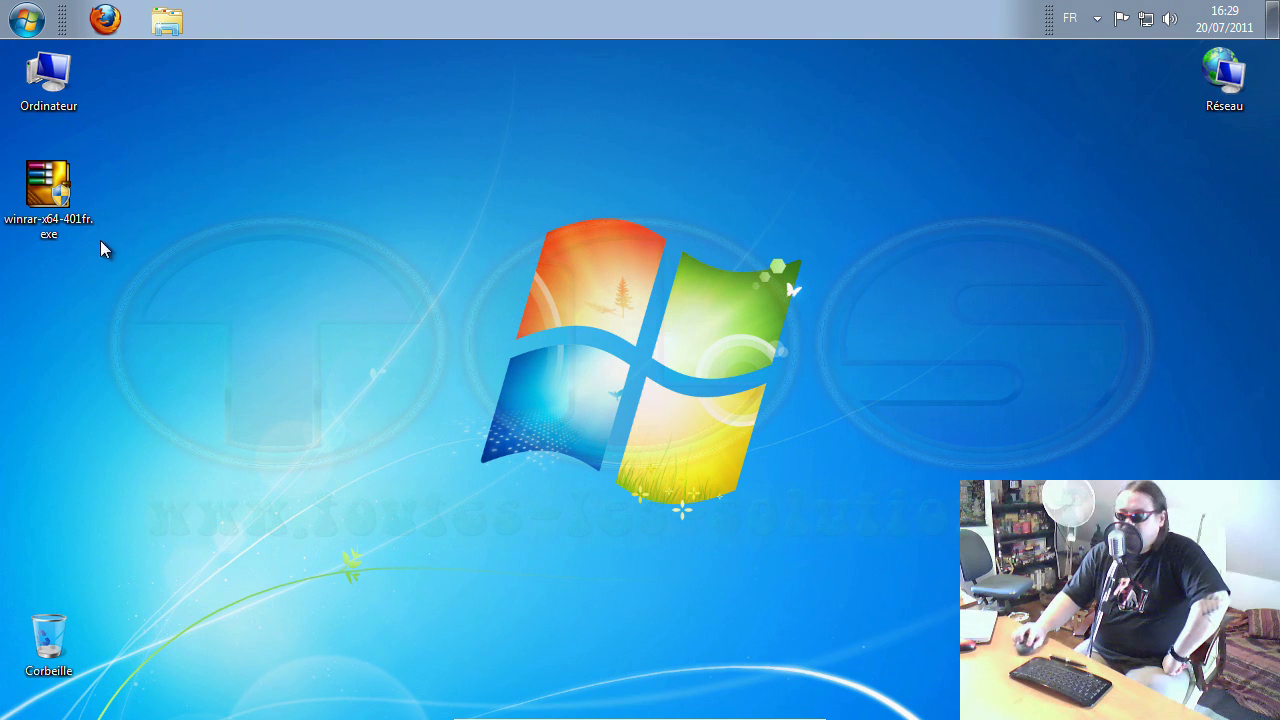
Check the cascaded WinRAR context commands for winrar-x64-401fr.exe and dismiss them.
right_click(64, 199)
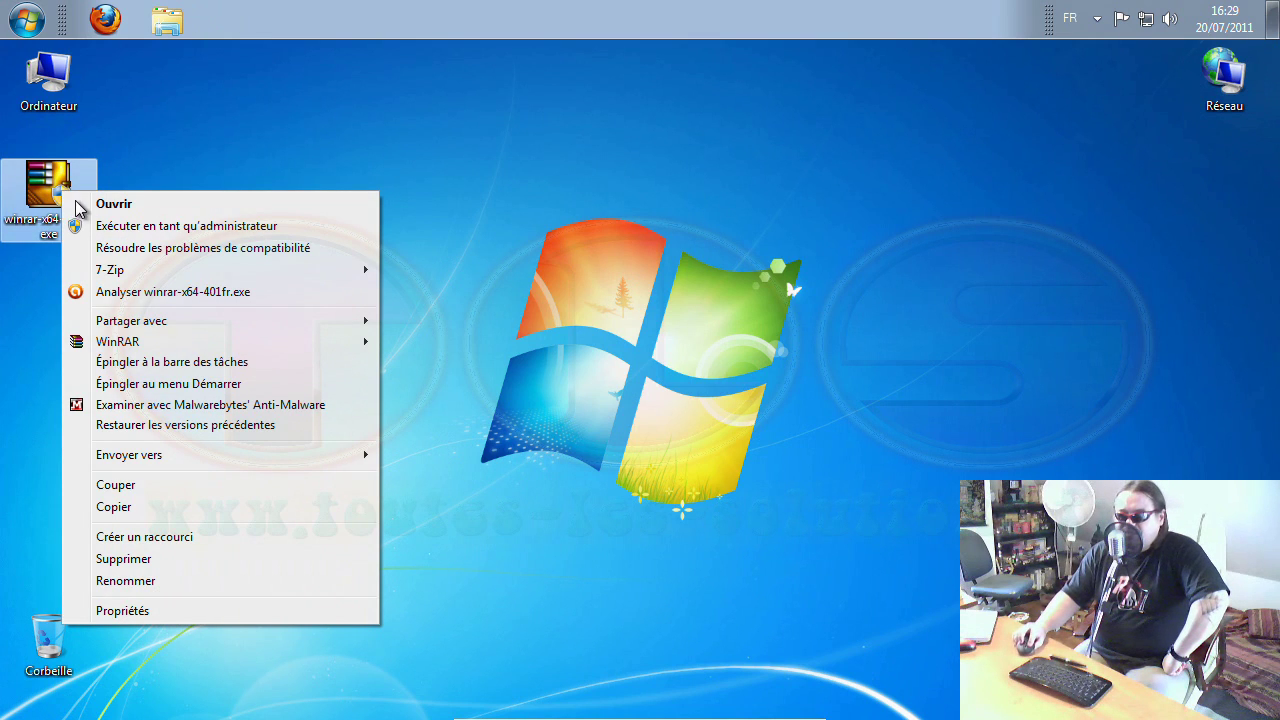
mouse_move(190, 345)
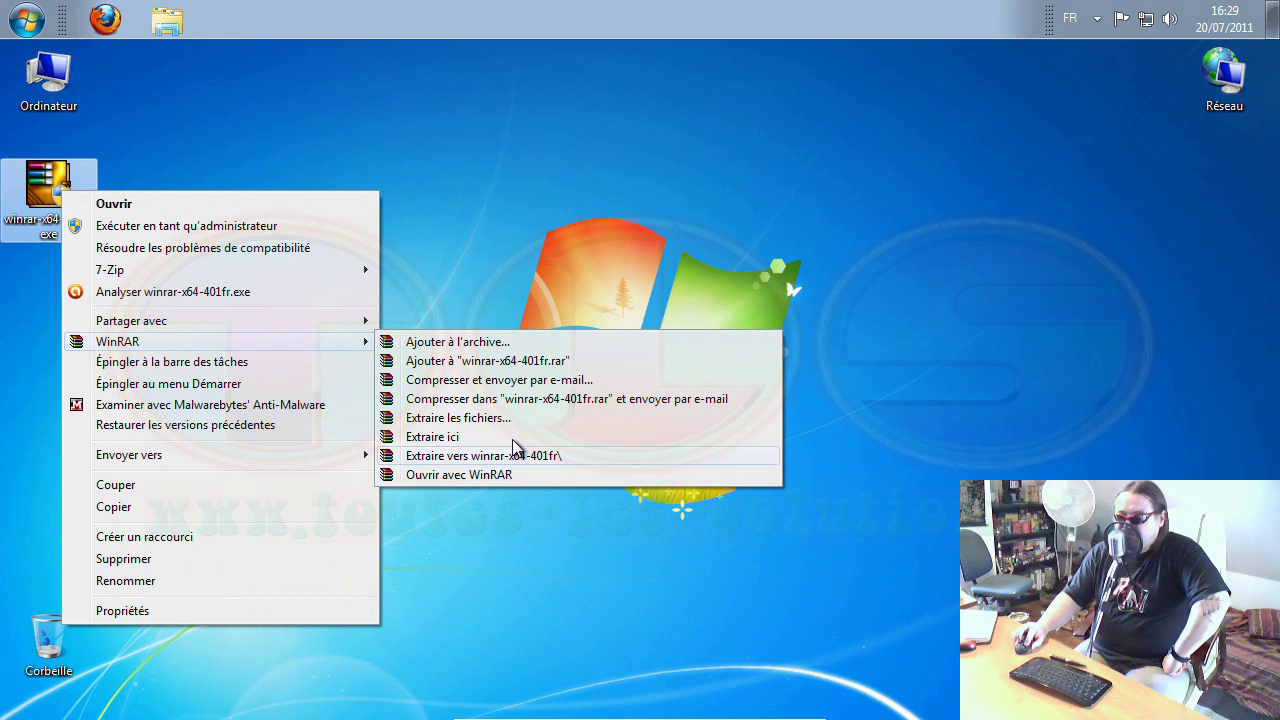
click(553, 257)
Switch the Windows 7 64 Bits virtual machine out of full-screen mode and minimize its window.
mouse_move(572, 716)
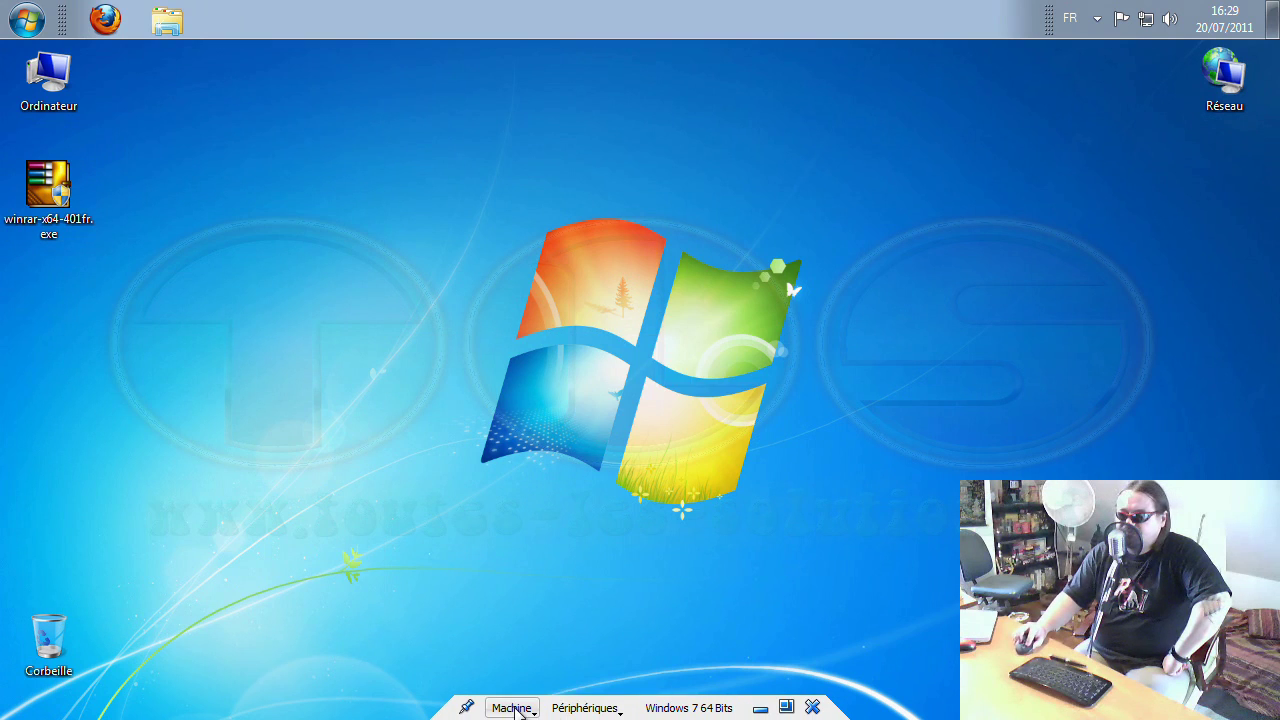
click(512, 708)
click(593, 389)
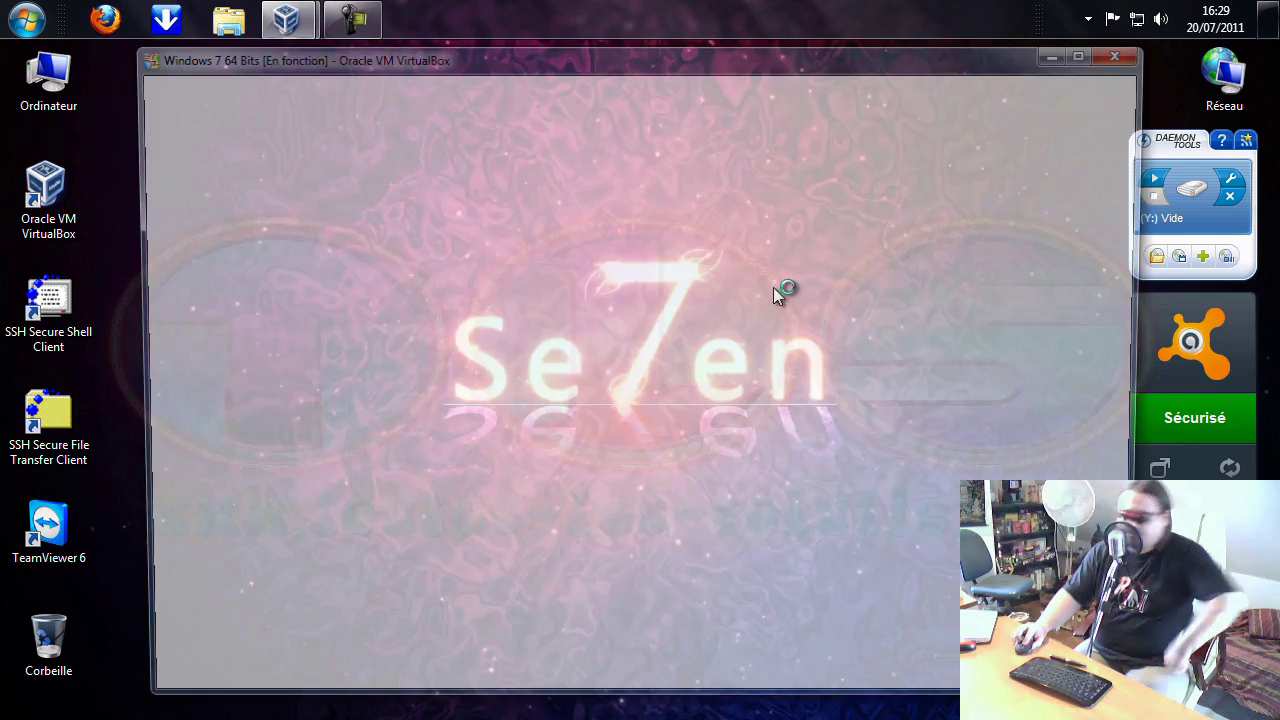
click(1064, 51)
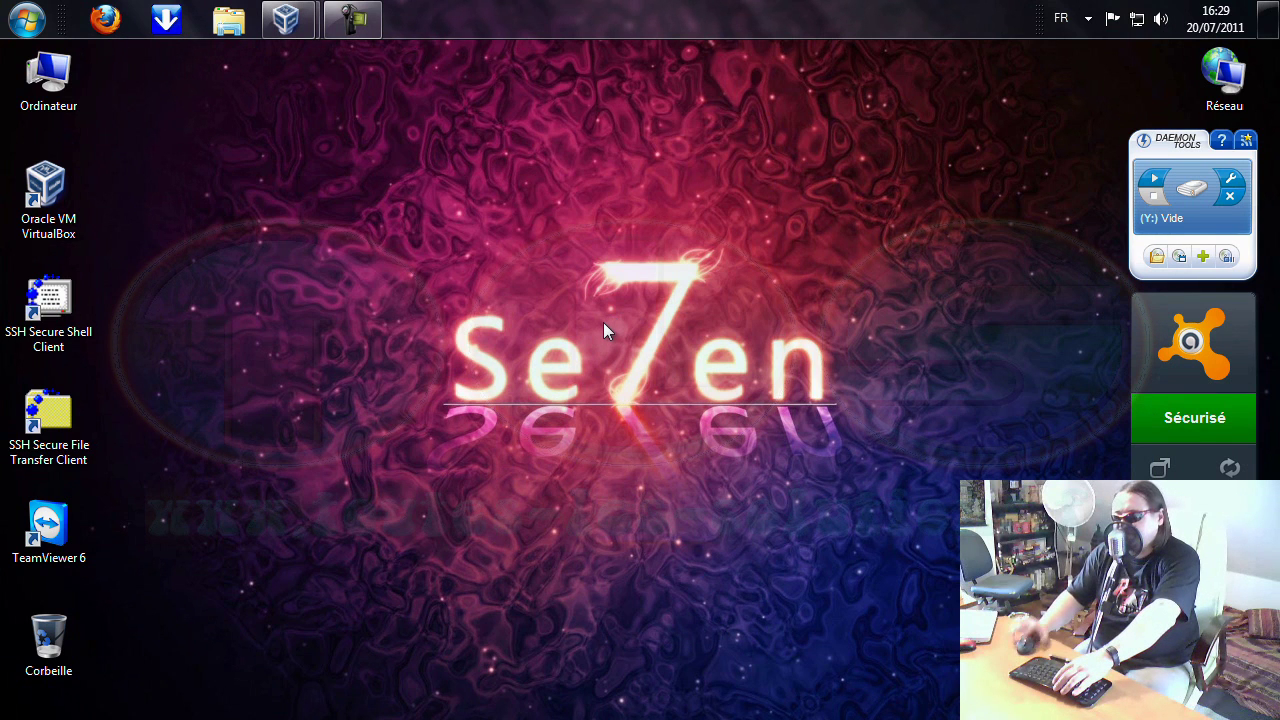